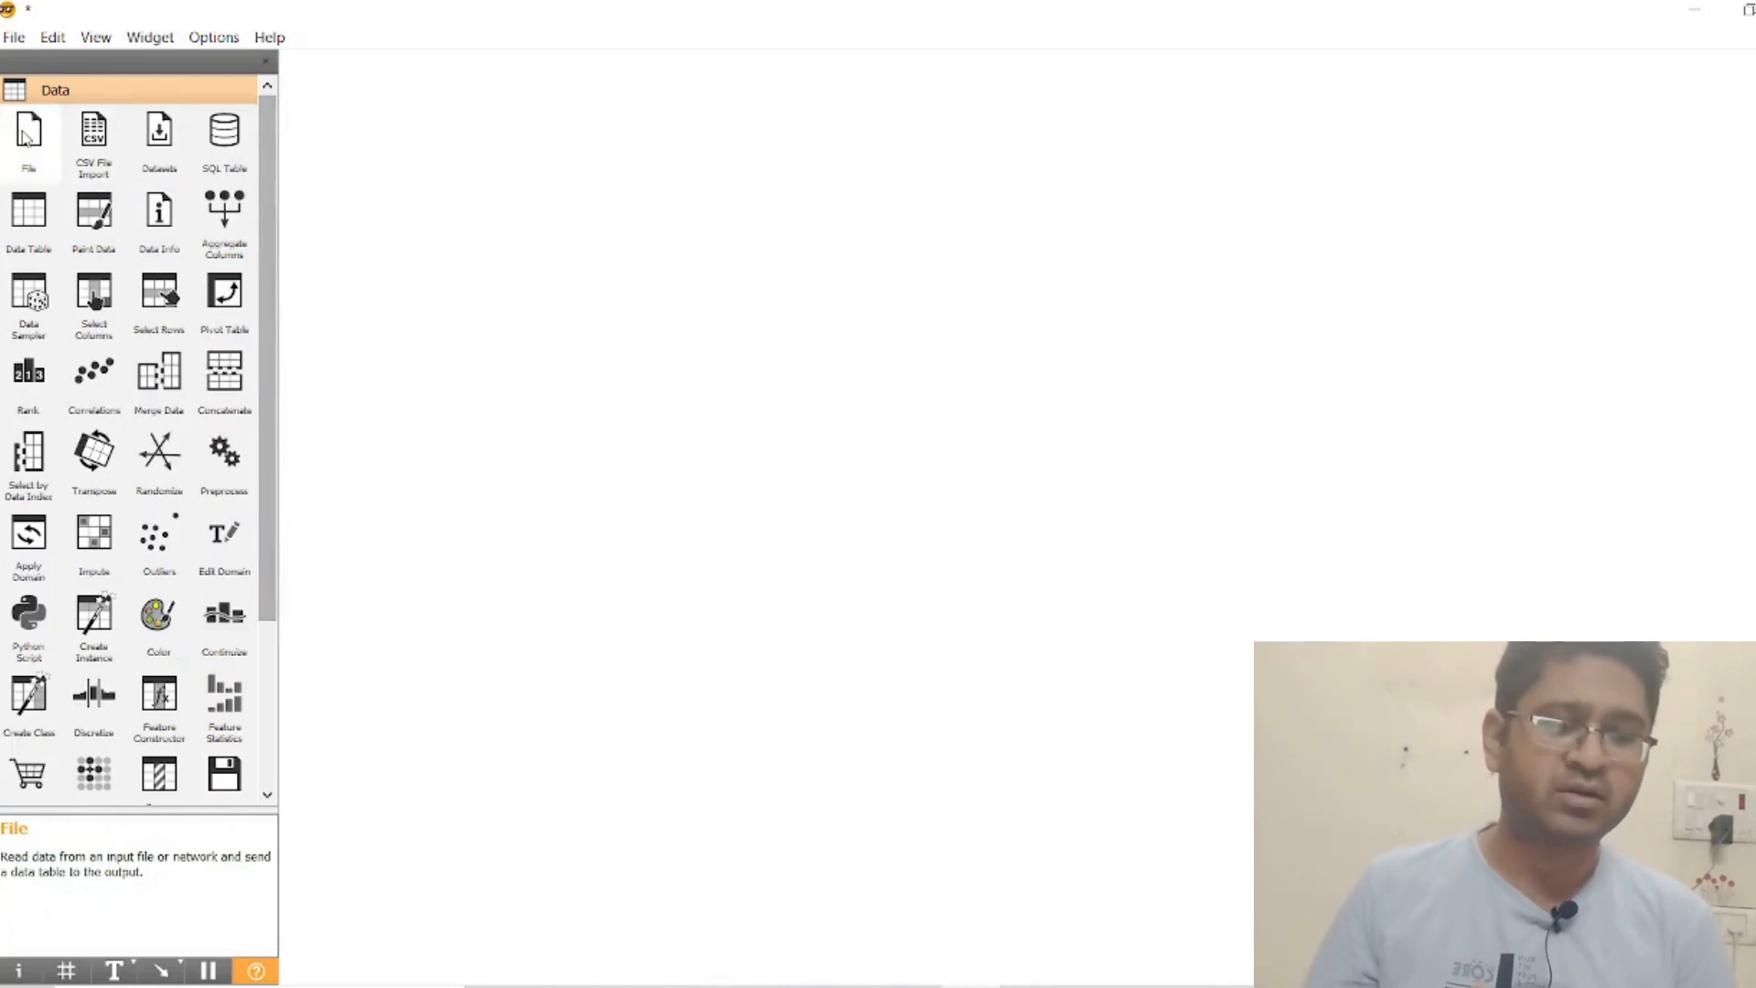
- Add a File widget to the canvas and link a new Data Table widget to its output
{"action": "left_click_drag", "start_coordinate": [25, 136], "coordinate": [538, 262]}
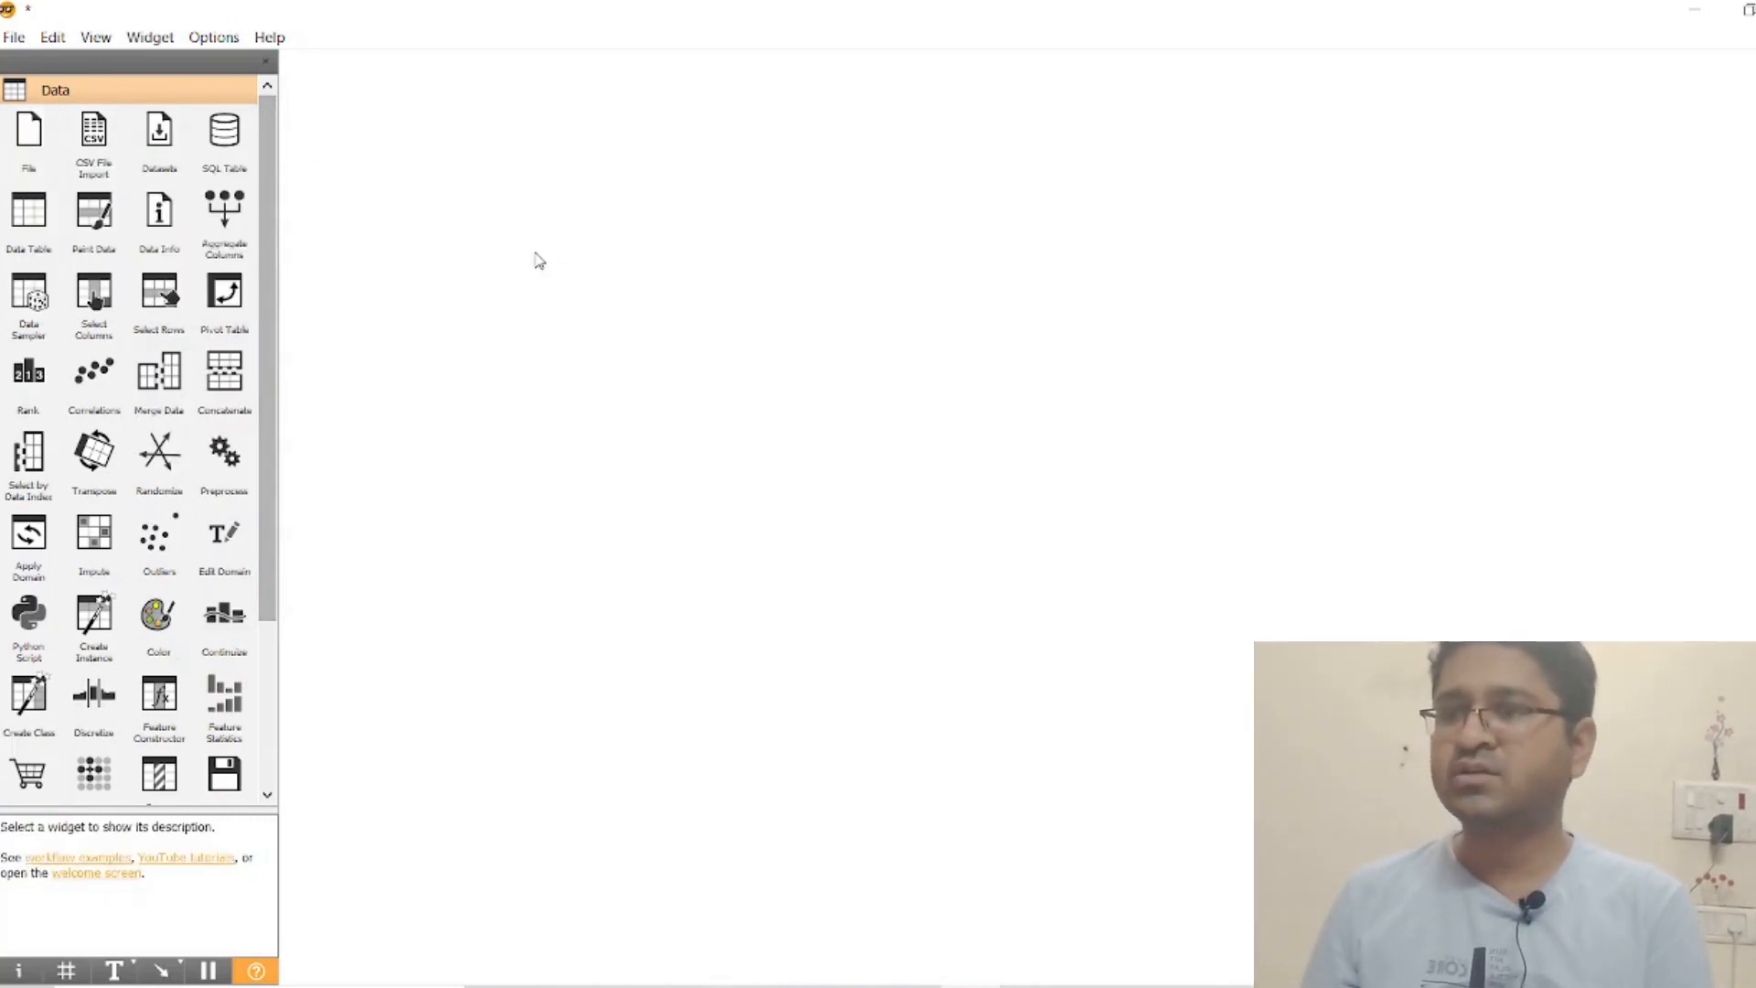
{"action": "left_click", "coordinate": [552, 292]}
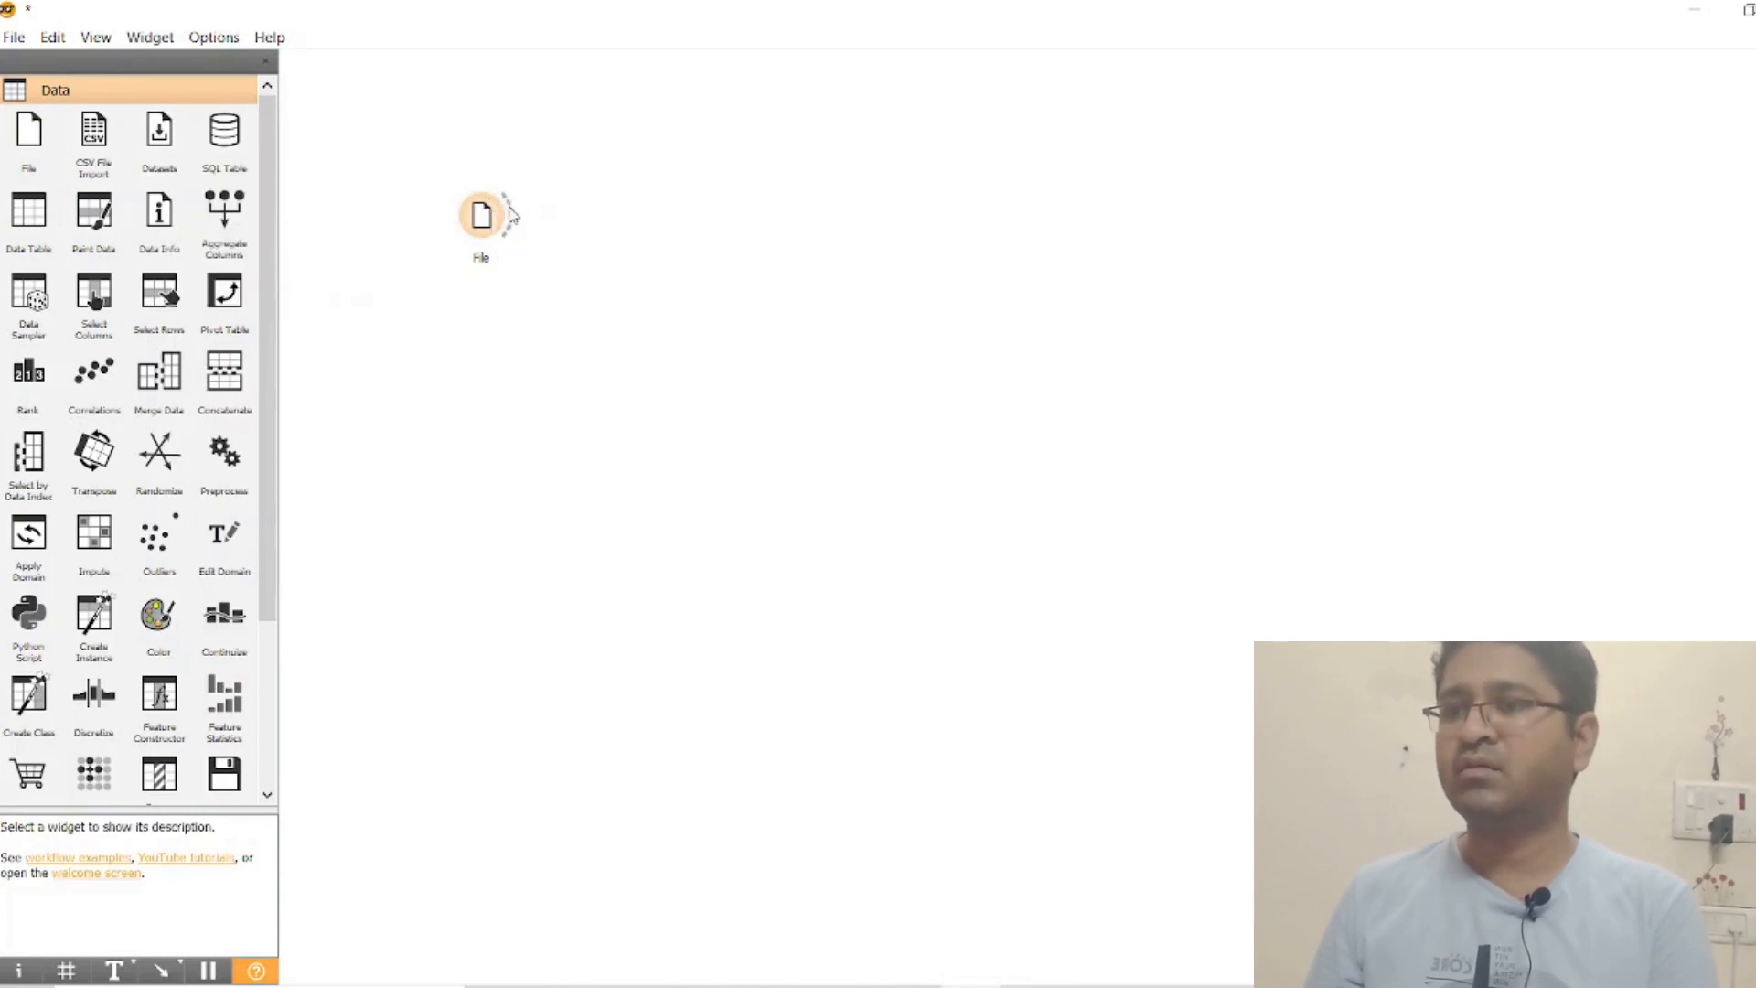
{"action": "left_click_drag", "start_coordinate": [513, 216], "coordinate": [638, 232]}
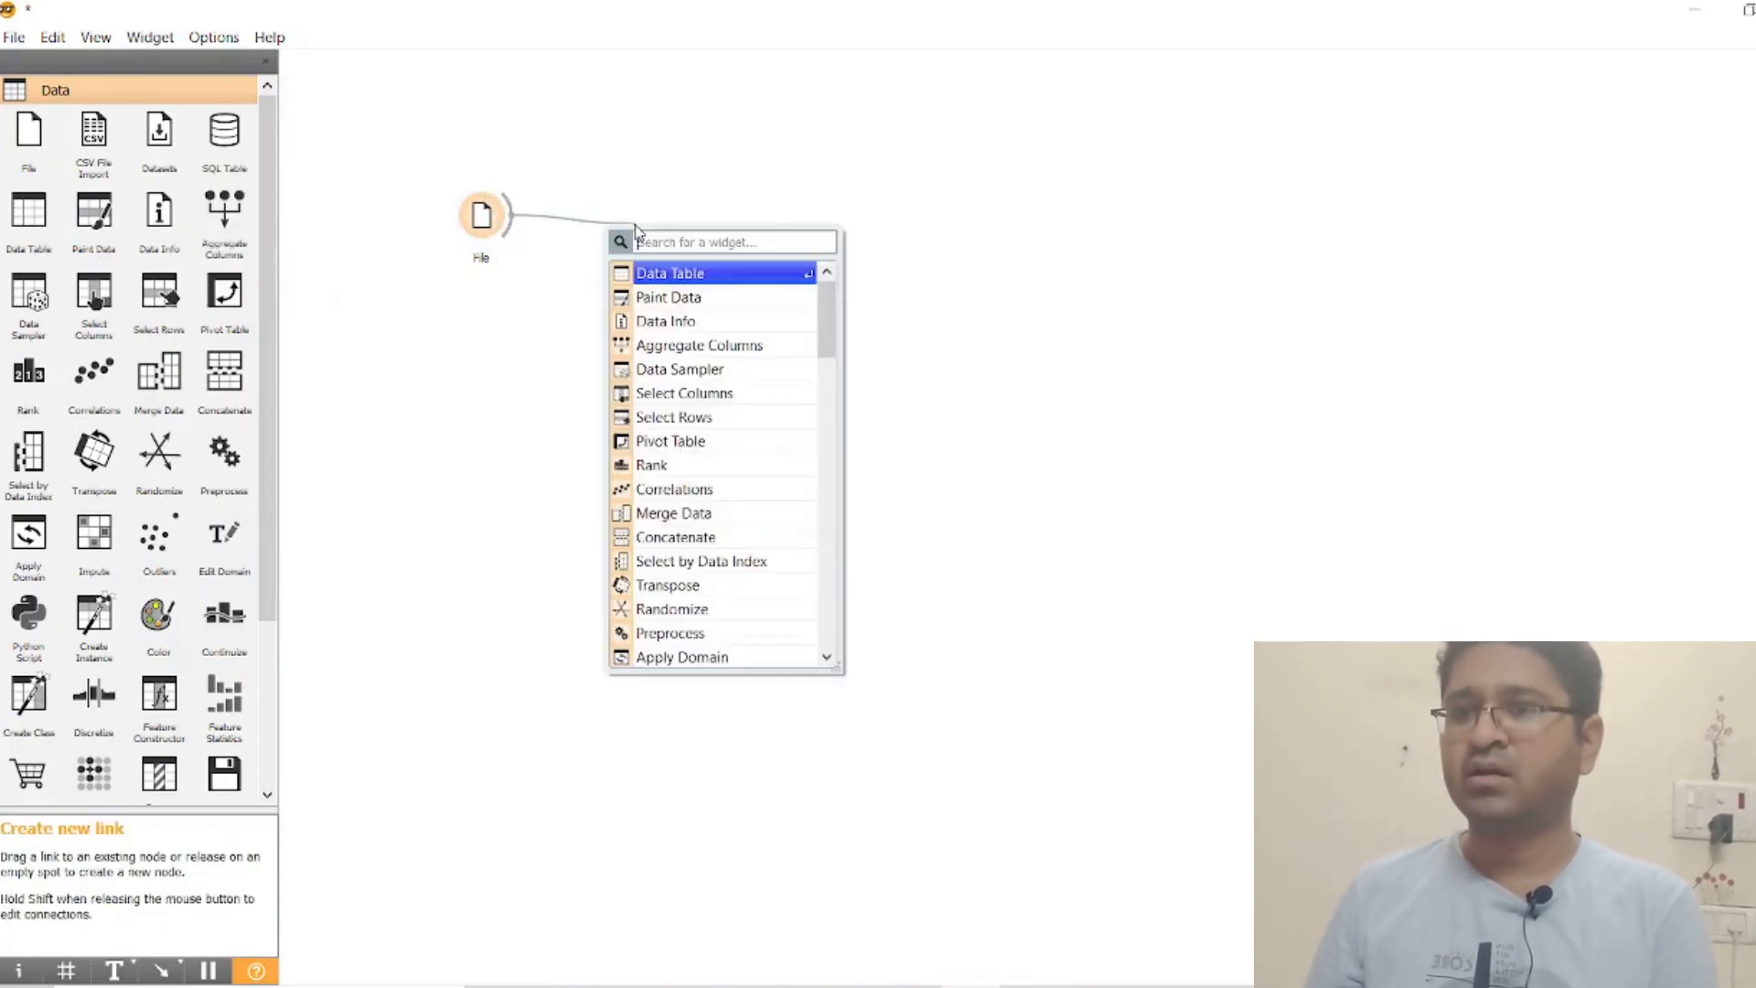
{"action": "left_click", "coordinate": [684, 276]}
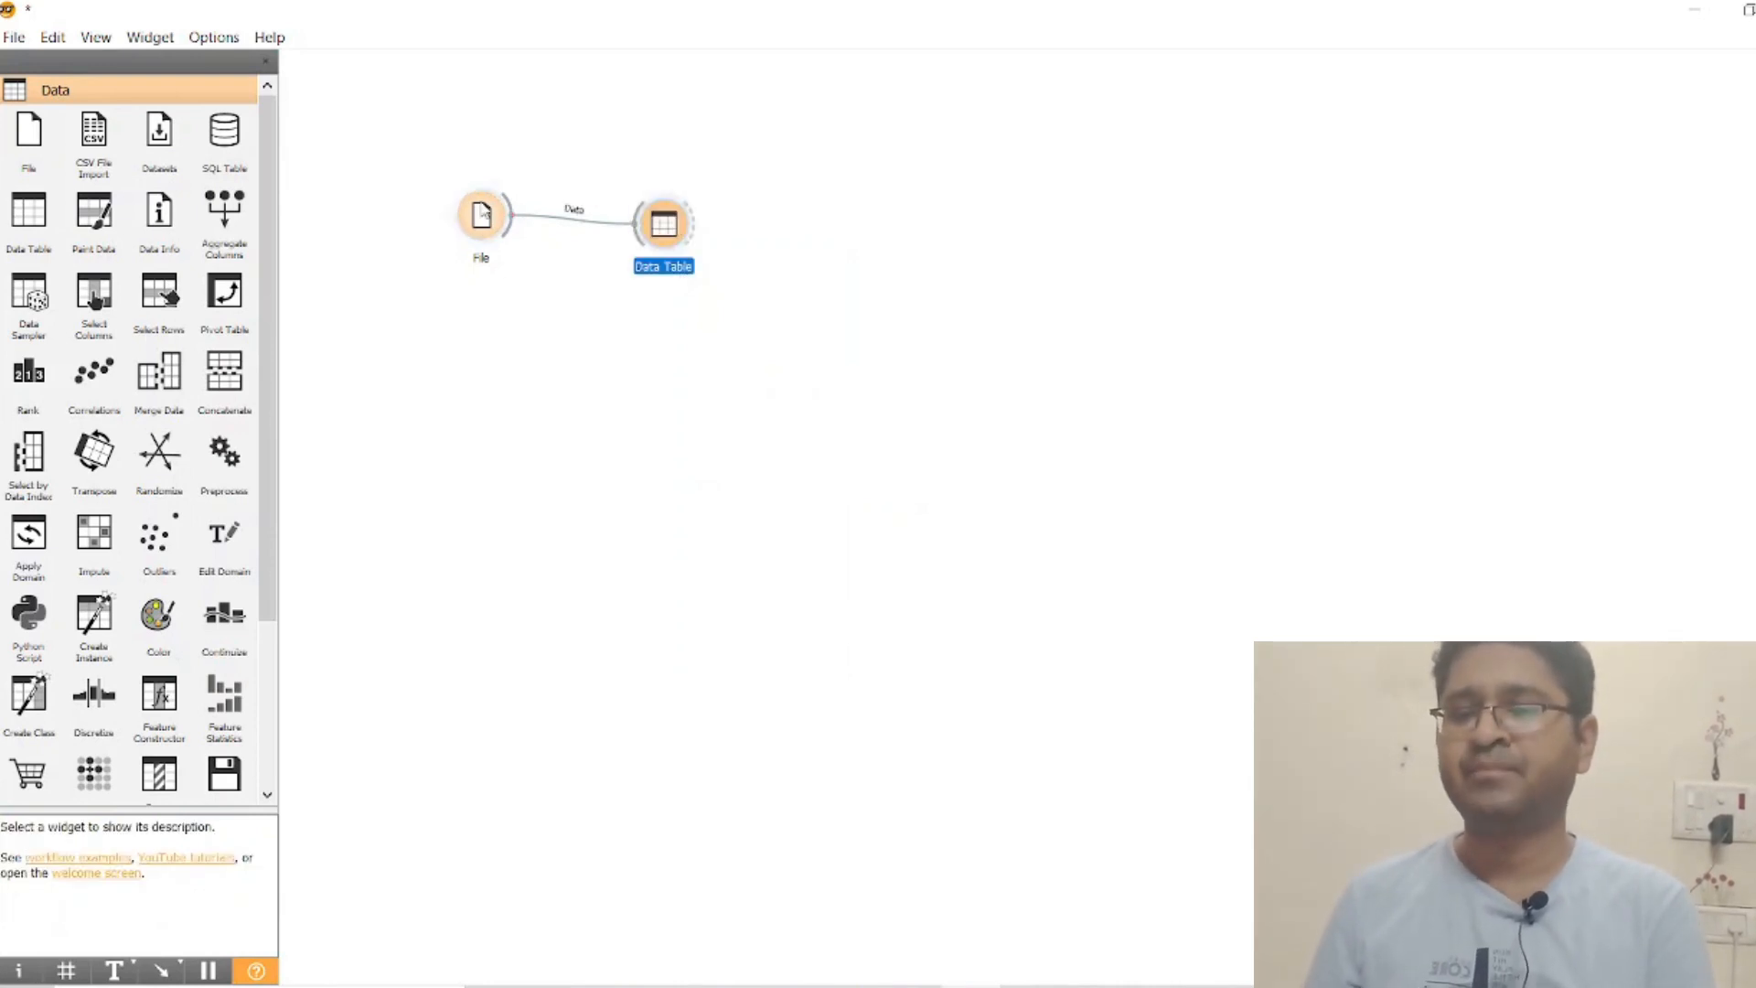
- In the File widget, switch the iris column's role to feature and back to target, and apply the setting
{"action": "double_click", "coordinate": [483, 227]}
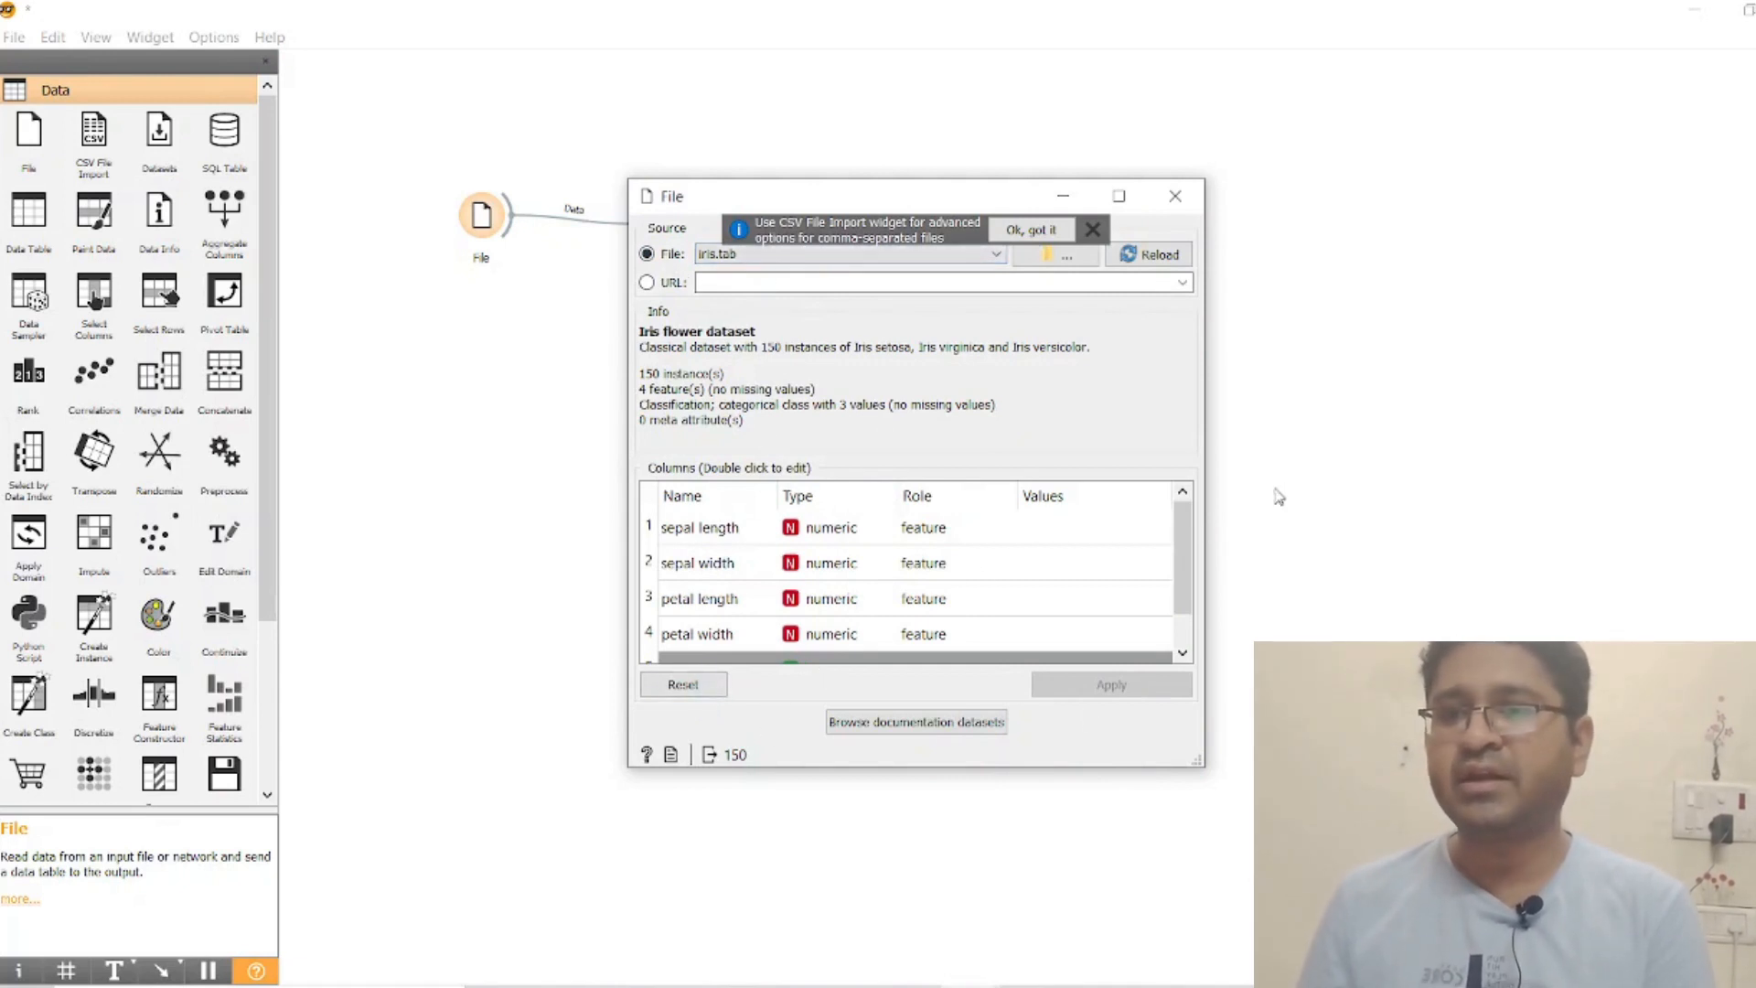
{"action": "scroll", "coordinate": [1185, 551], "scroll_direction": "down", "scroll_amount": 1}
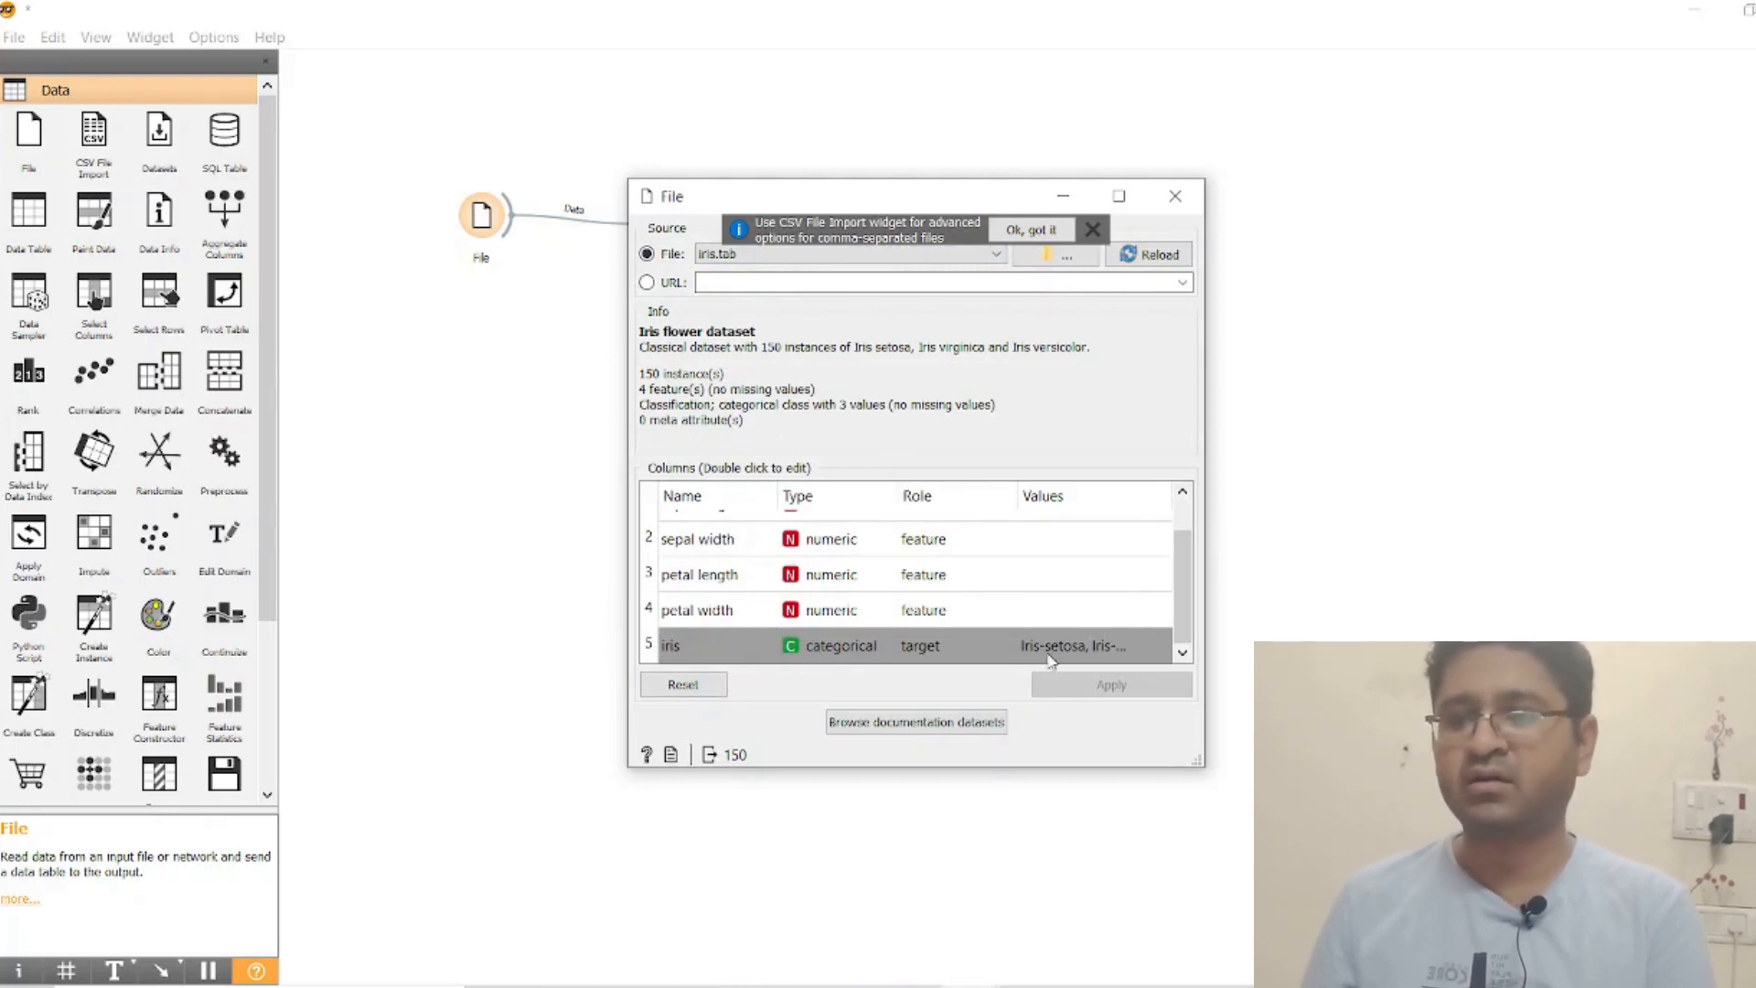
{"action": "double_click", "coordinate": [970, 645]}
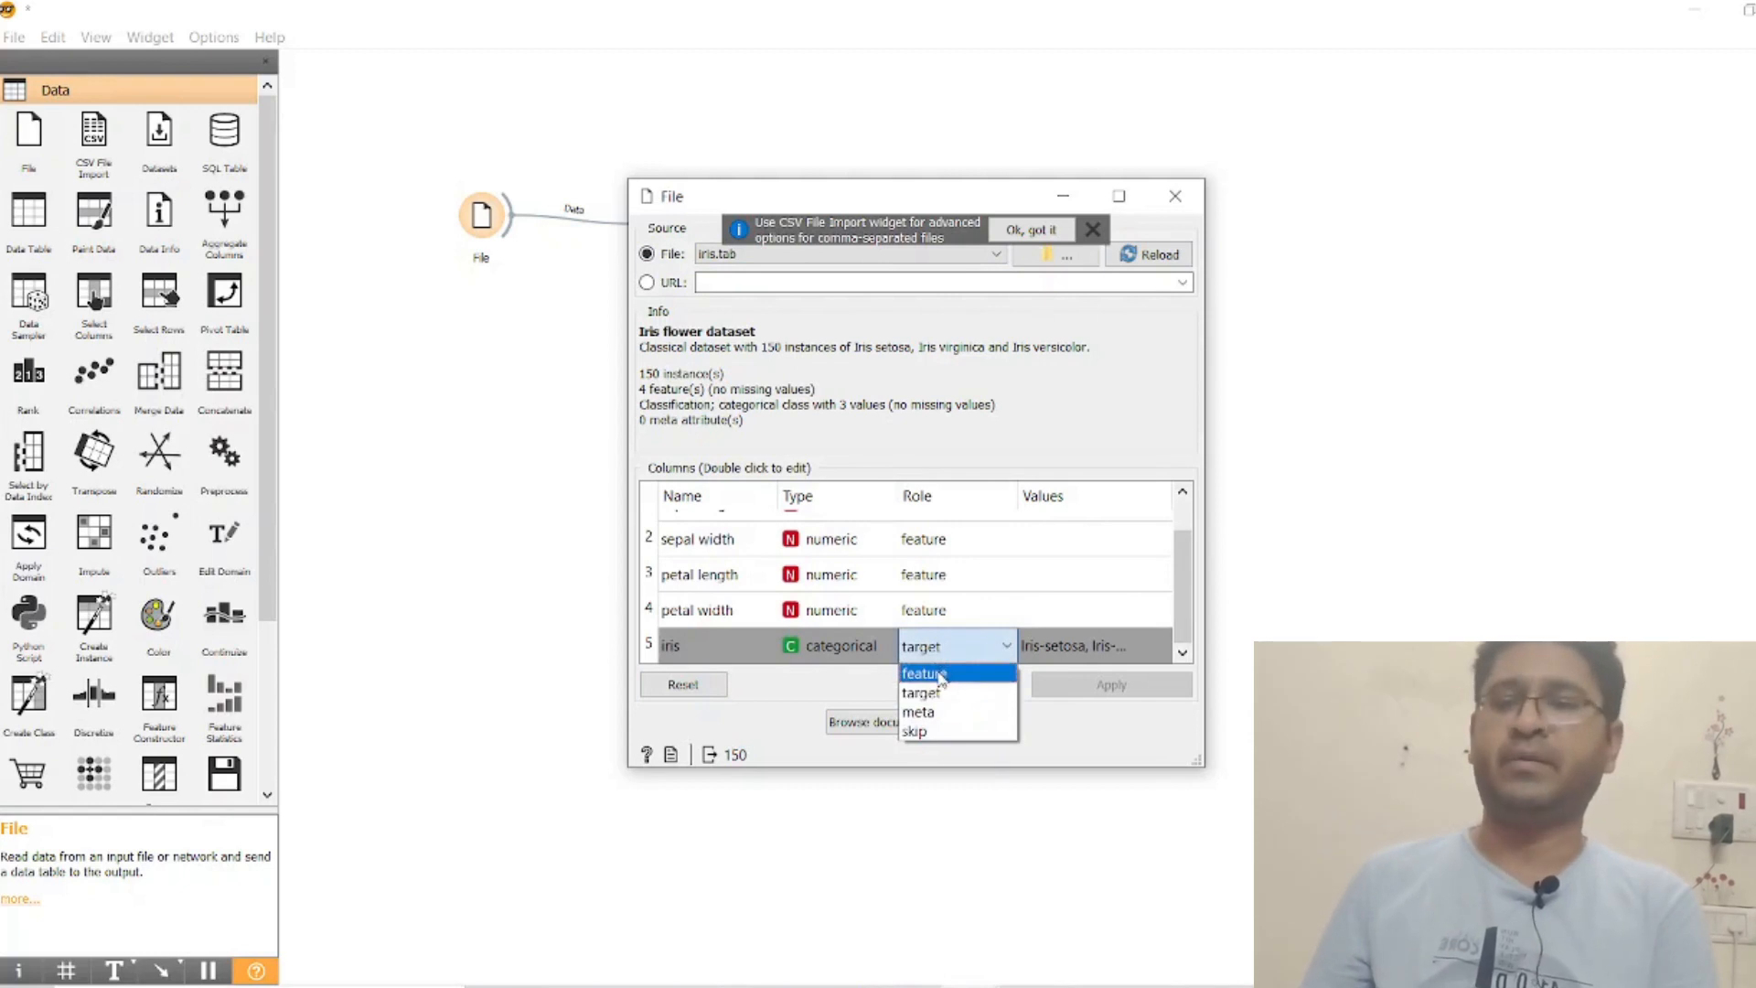
{"action": "left_click", "coordinate": [940, 675]}
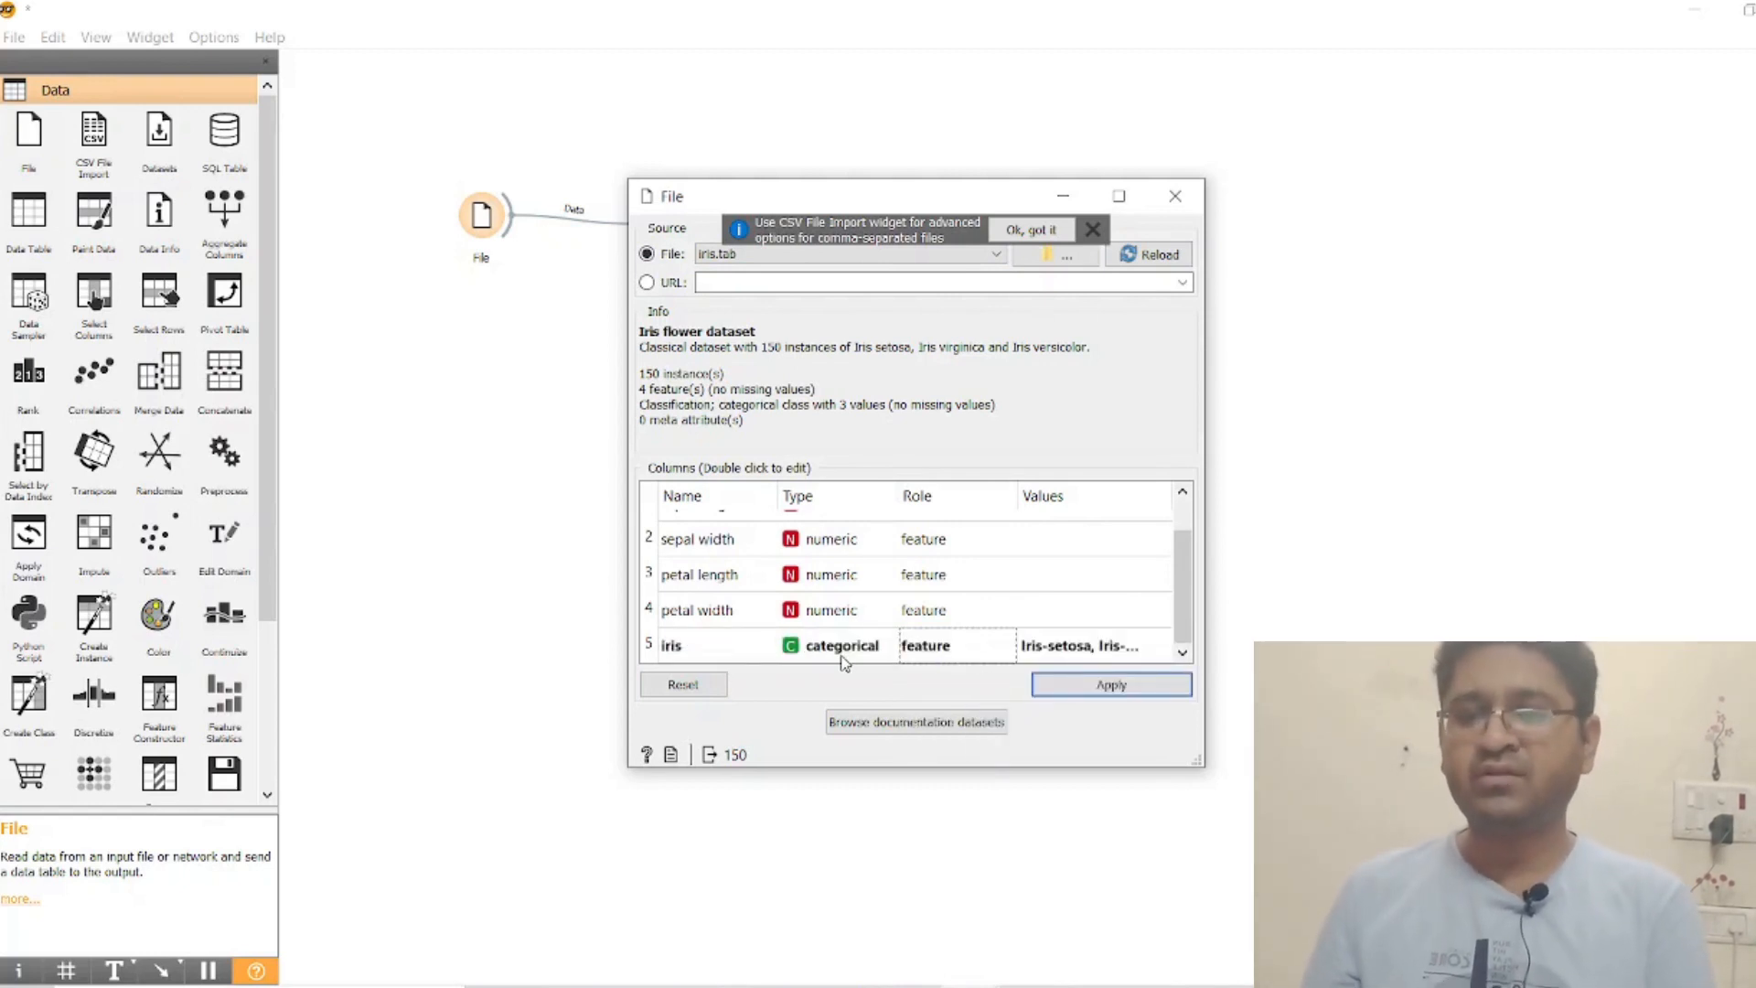
{"action": "double_click", "coordinate": [951, 646]}
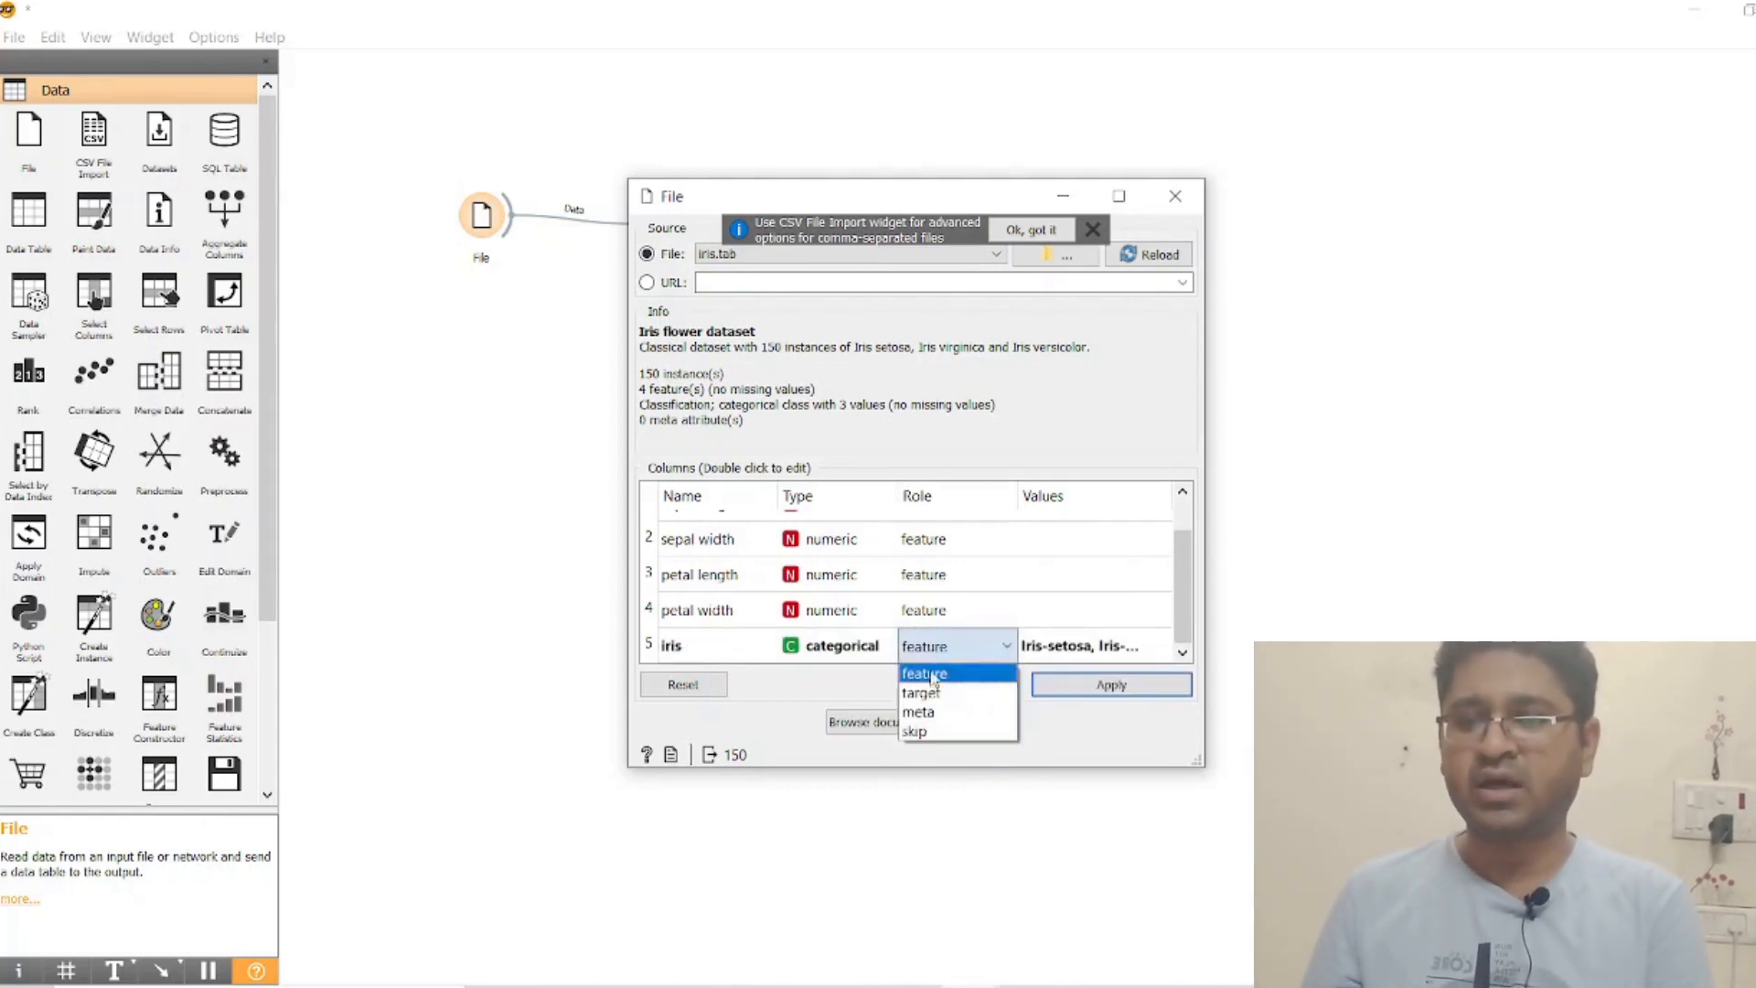
{"action": "left_click", "coordinate": [924, 694]}
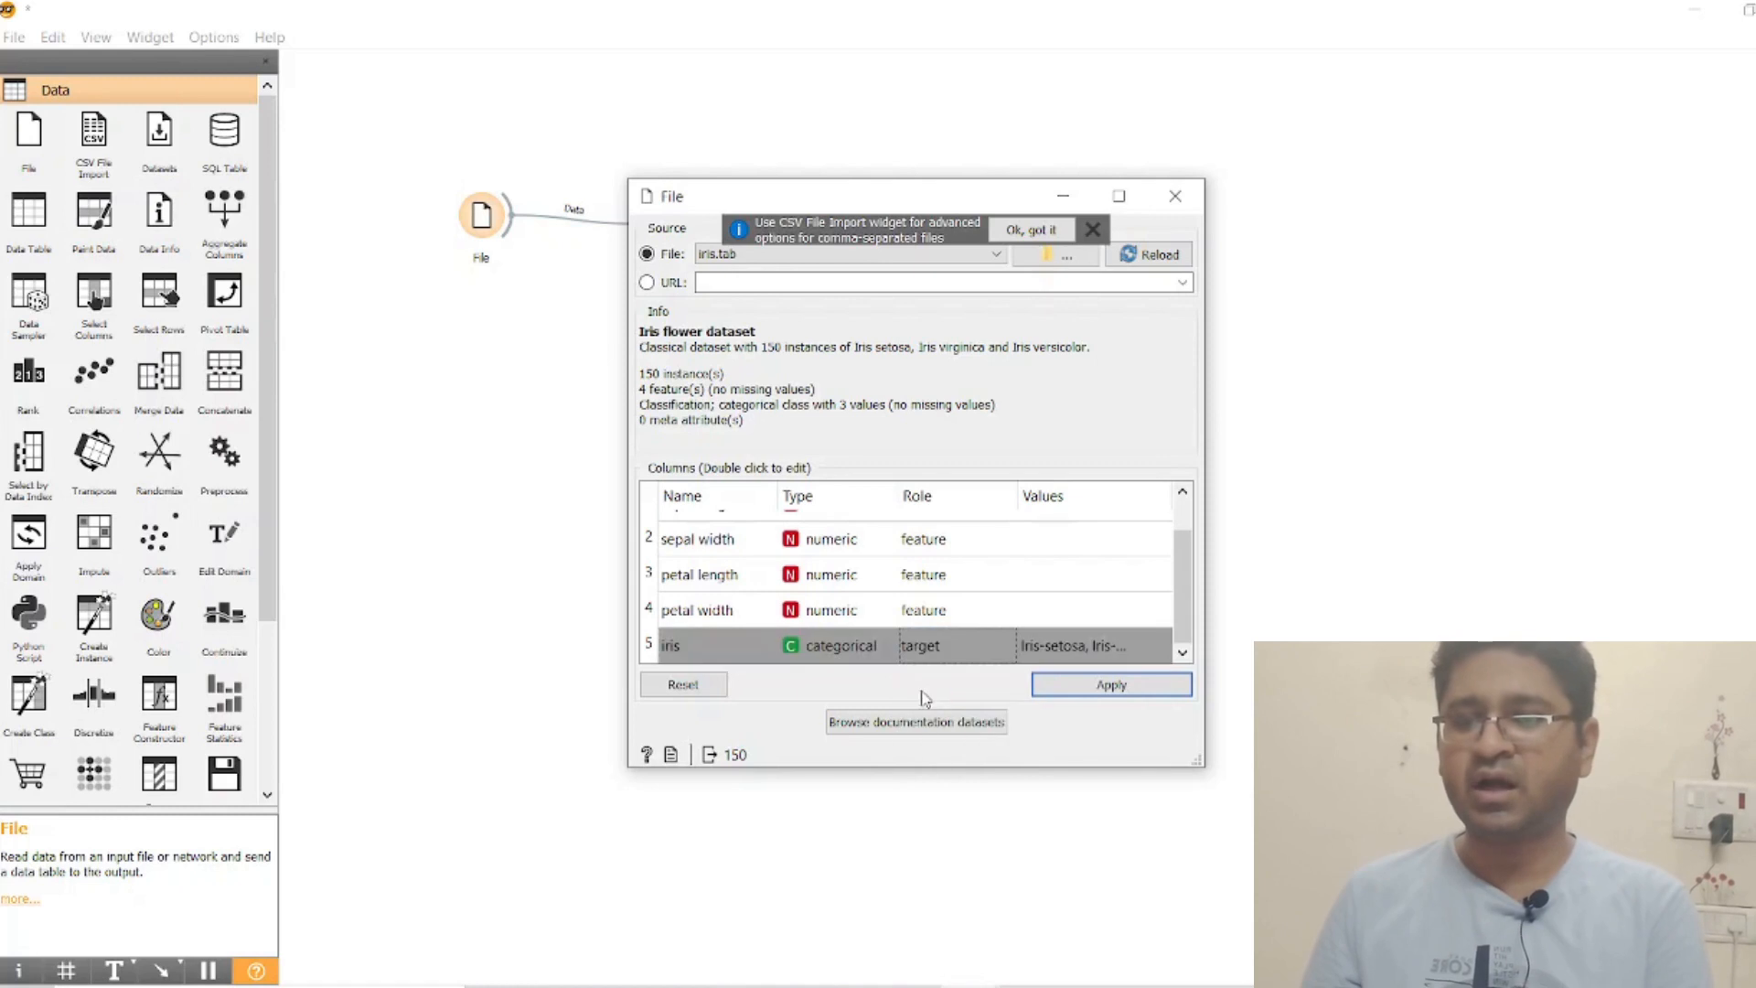
{"action": "left_click", "coordinate": [1051, 692]}
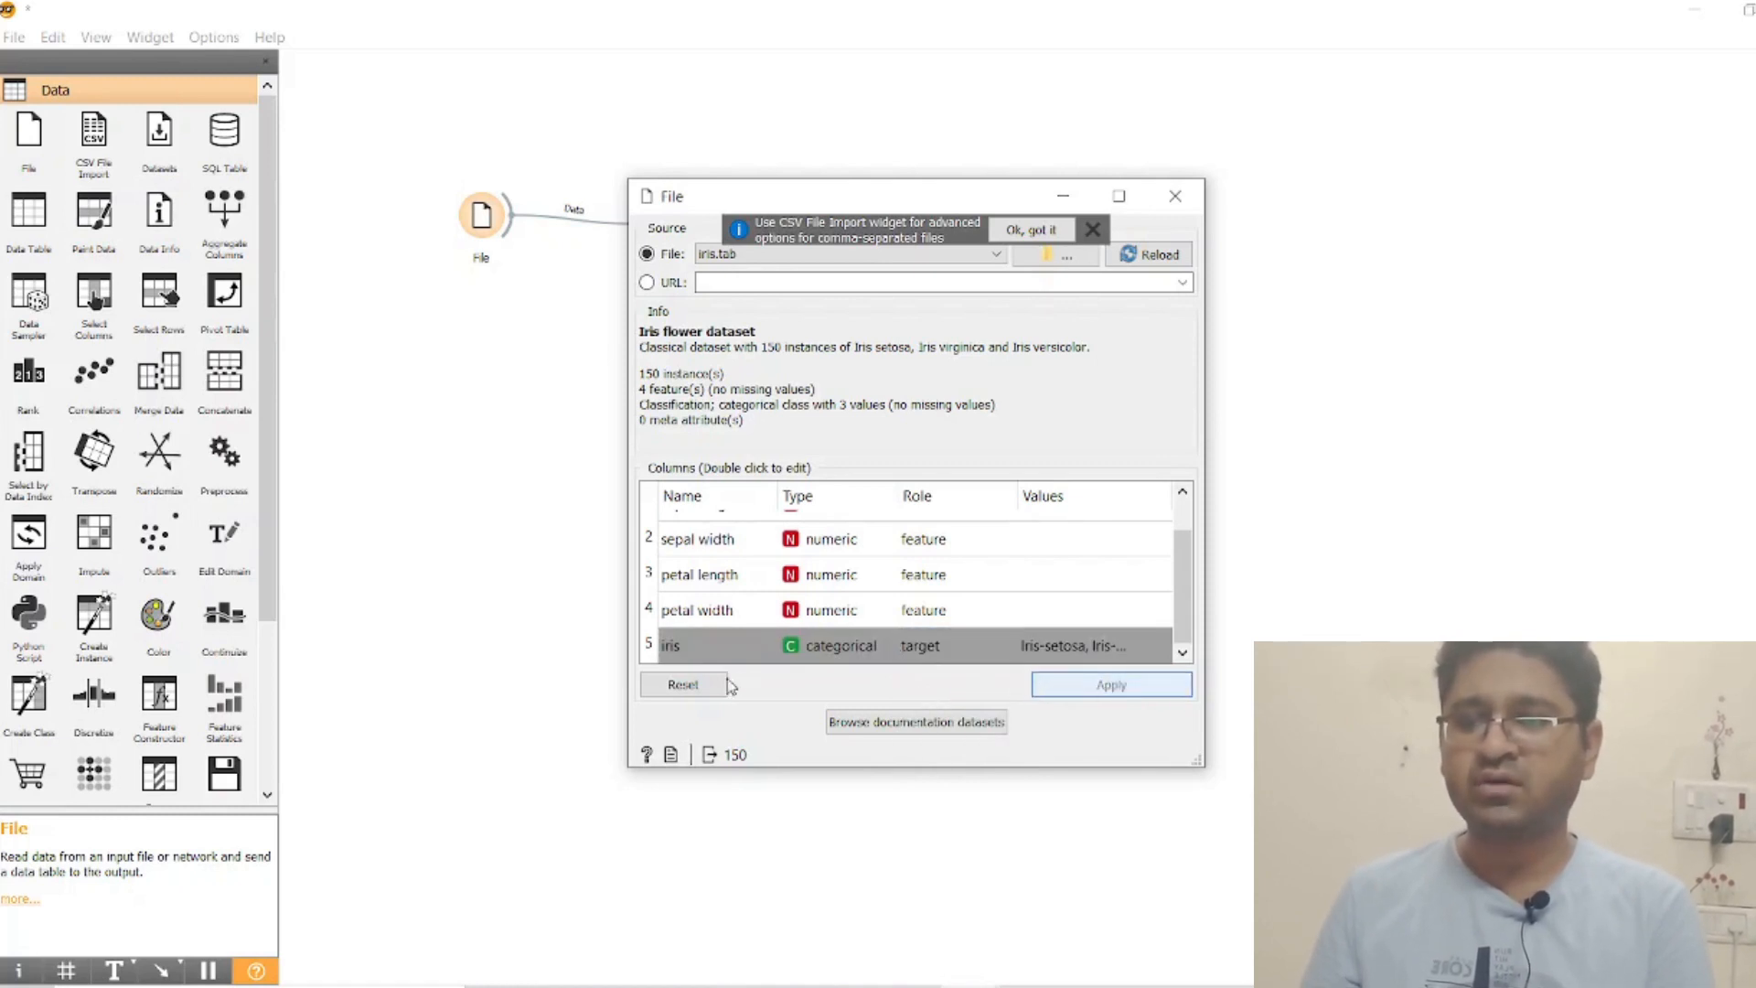
{"action": "left_click", "coordinate": [1175, 196]}
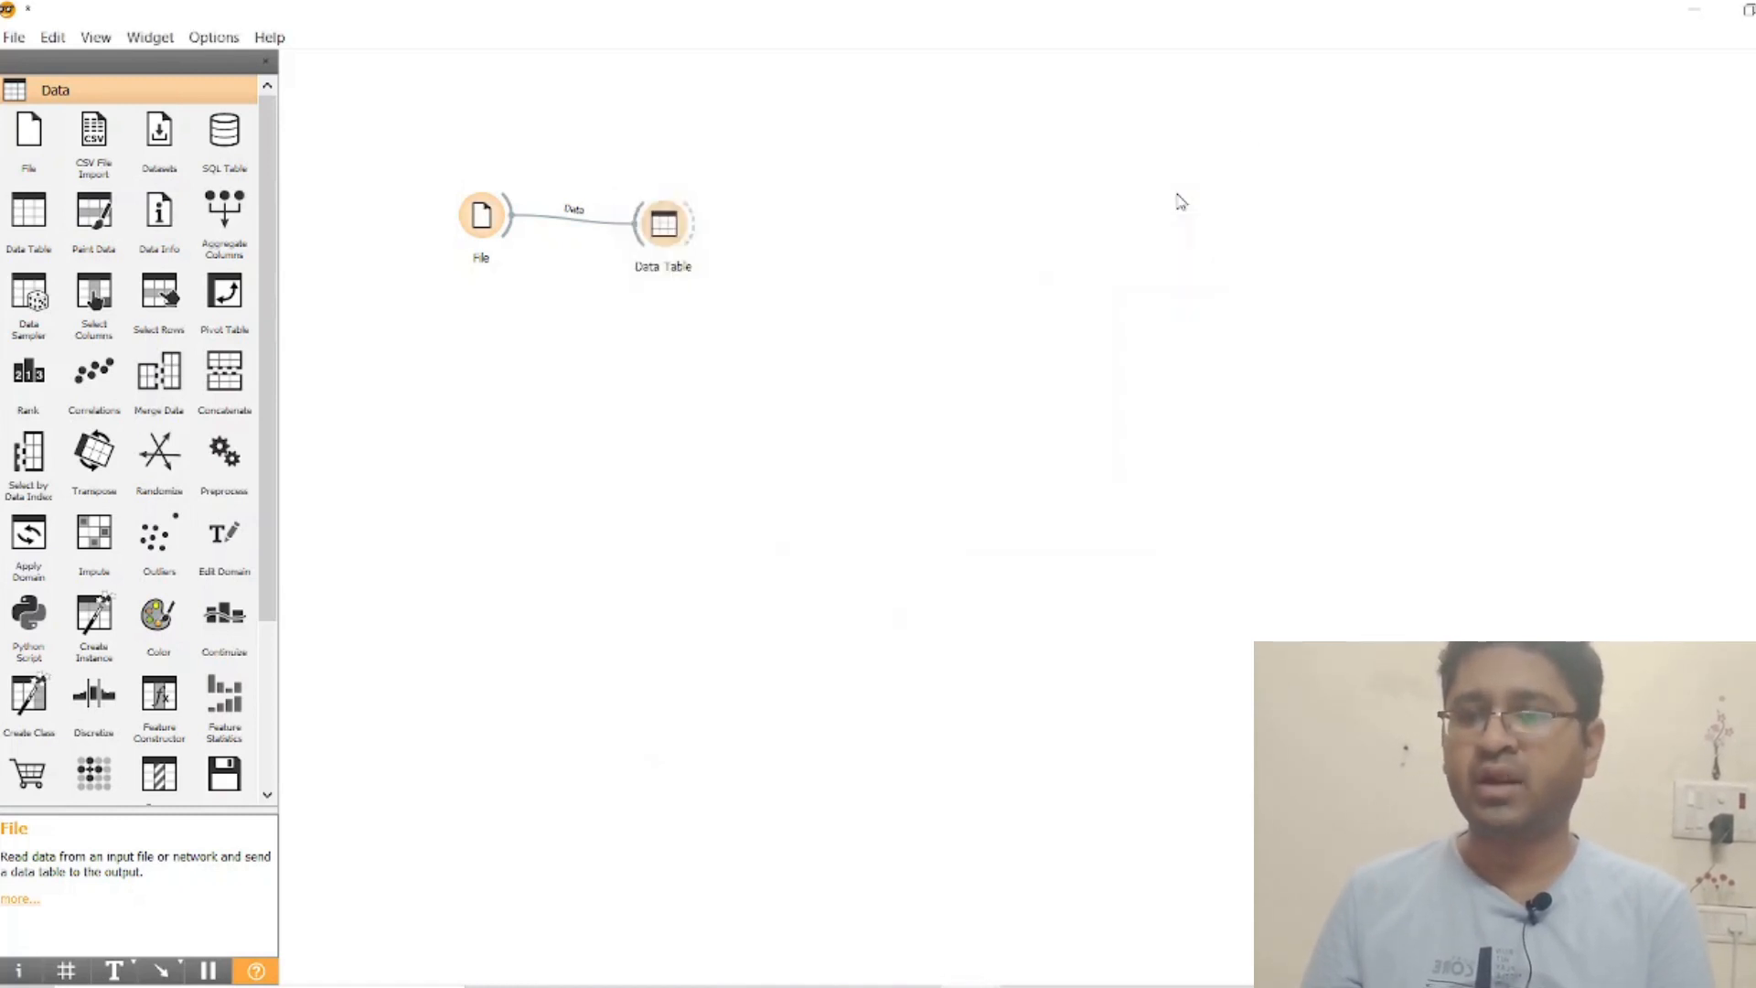
- Examine the iris records in the Data Table widget, including rows further down
{"action": "double_click", "coordinate": [667, 225]}
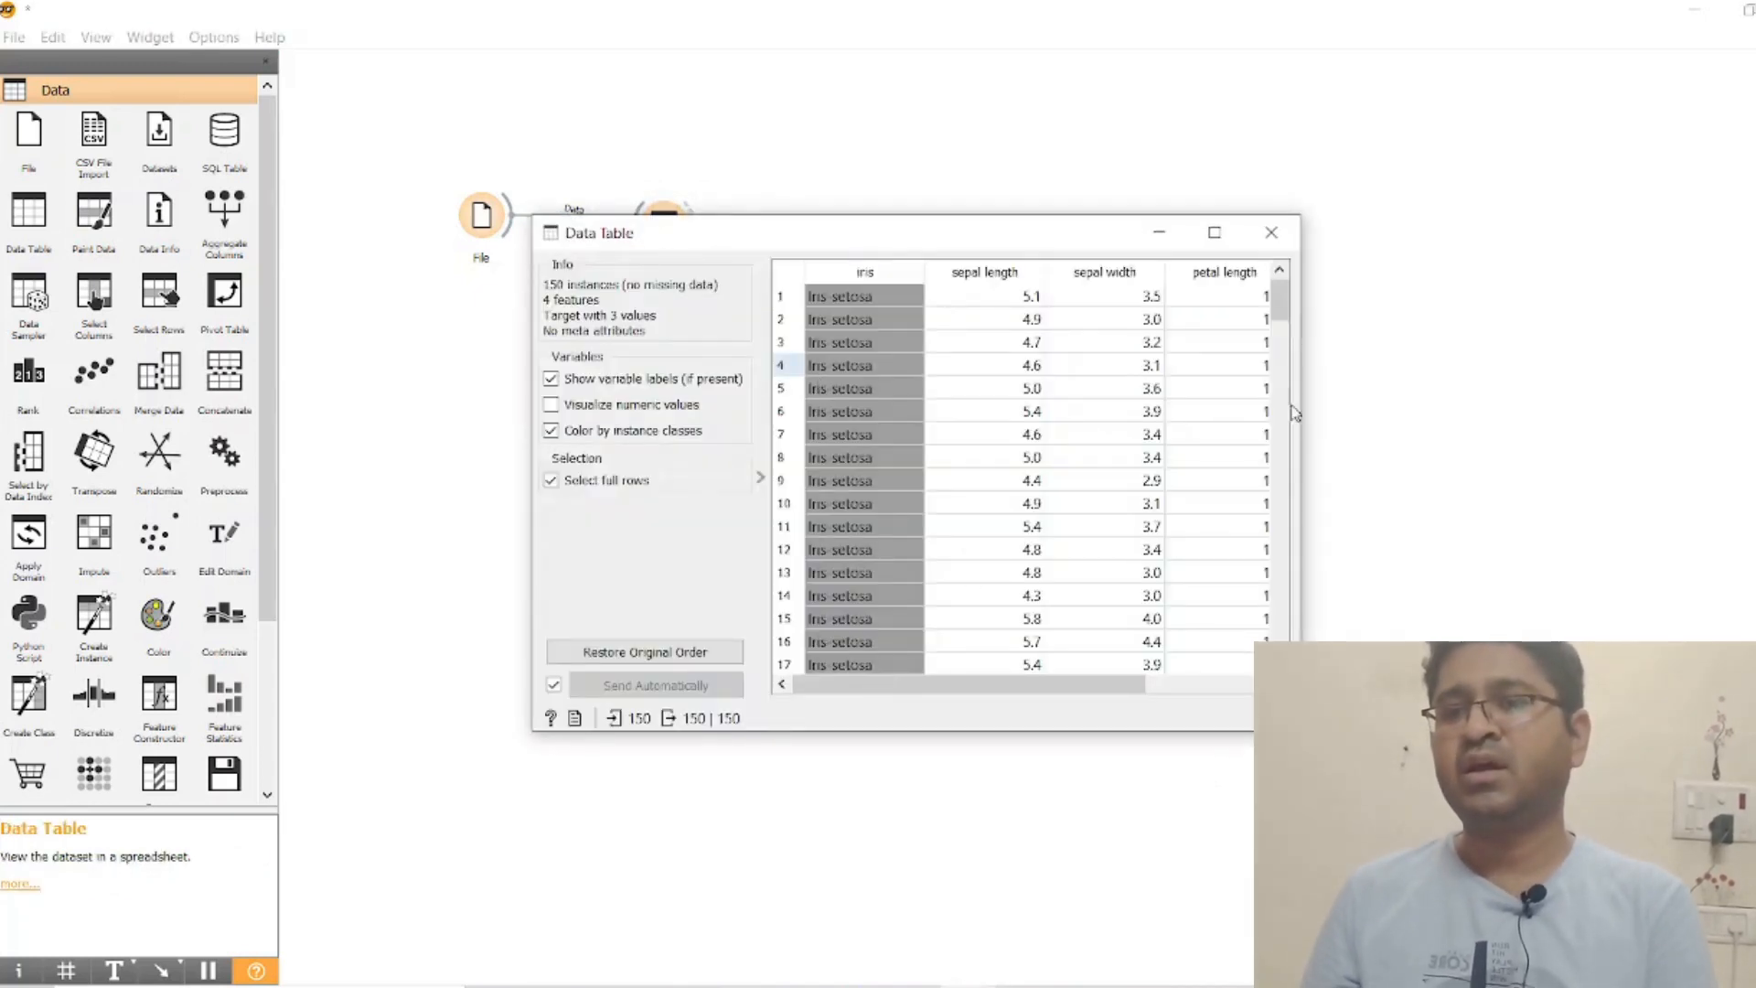
{"action": "left_click_drag", "start_coordinate": [1285, 314], "coordinate": [1279, 477]}
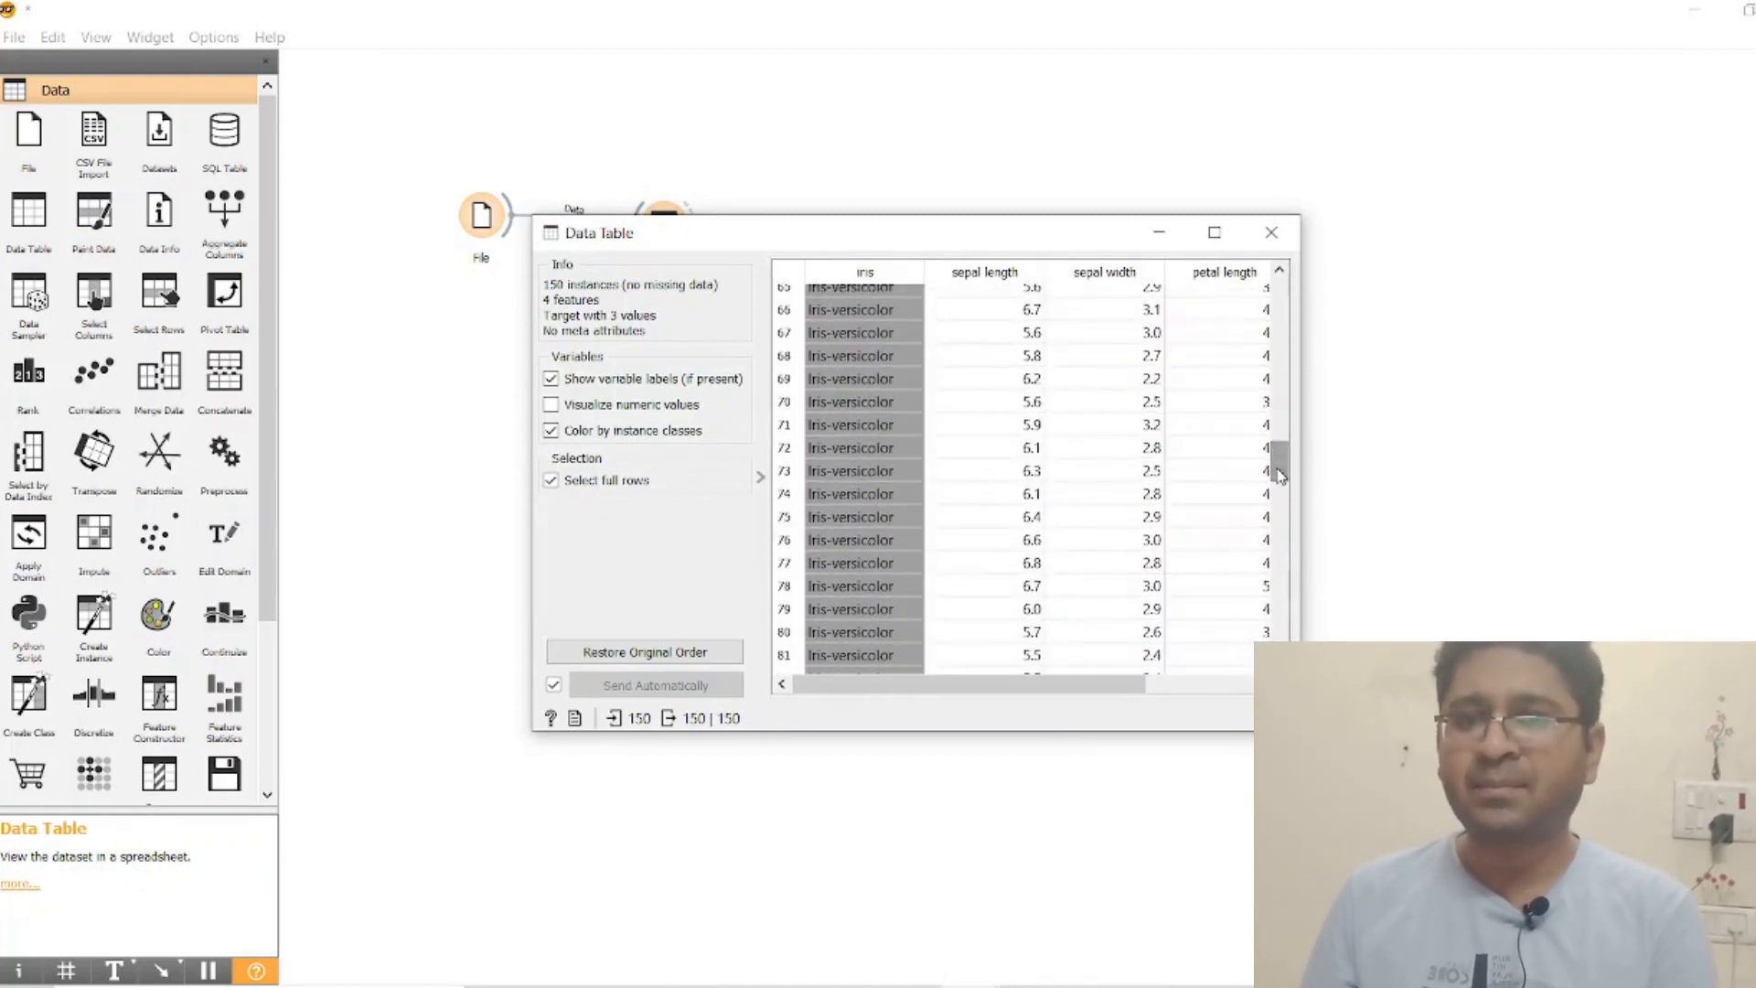
{"action": "left_click", "coordinate": [1265, 235]}
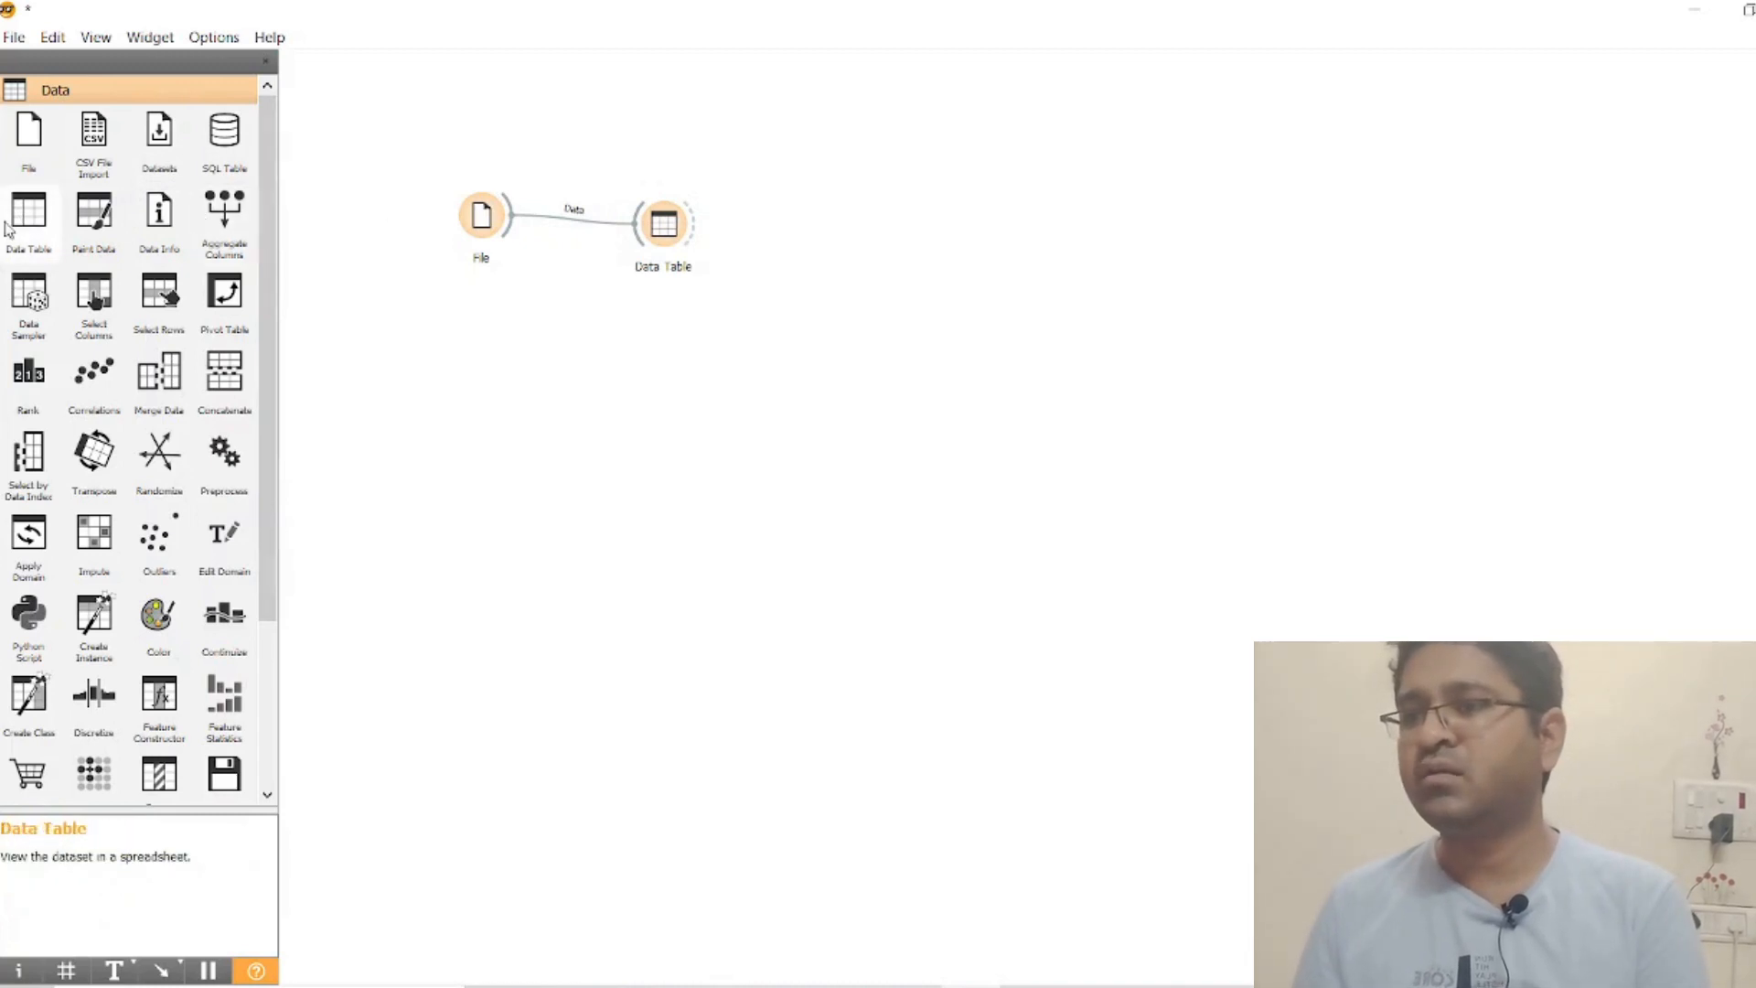
- Add a second Data Table widget below the first one and link the File widget's output to it
{"action": "left_click_drag", "start_coordinate": [22, 216], "coordinate": [771, 187]}
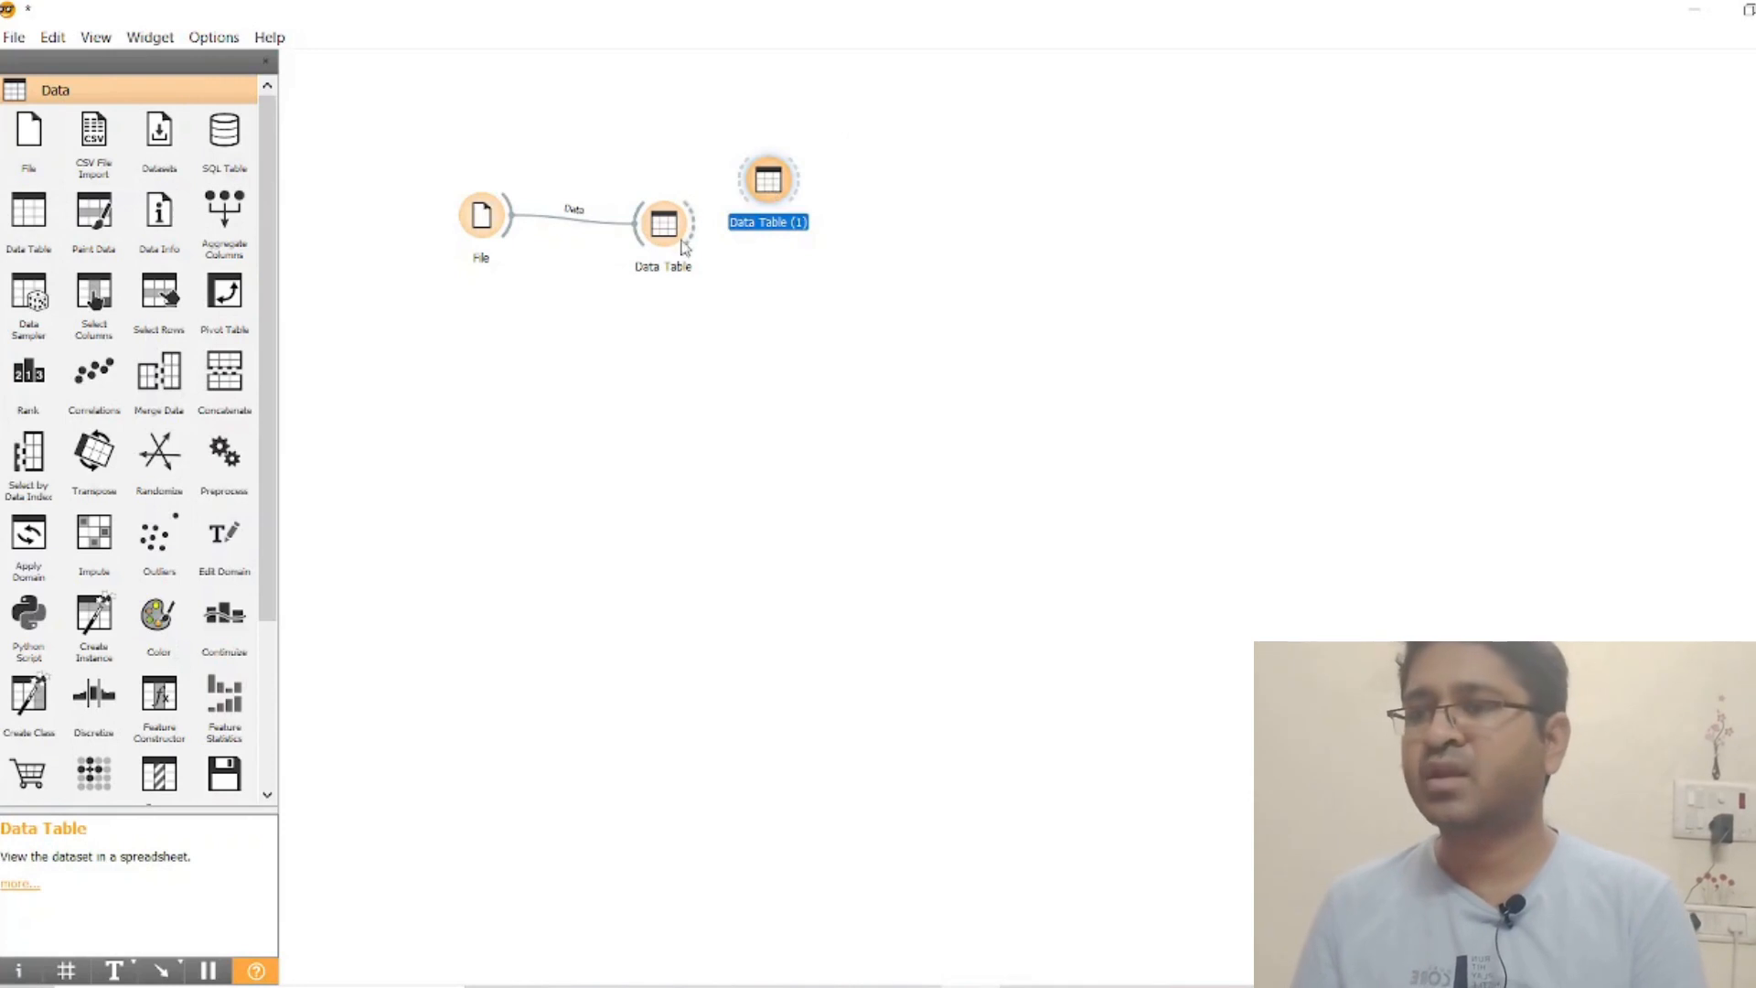
{"action": "left_click_drag", "start_coordinate": [780, 179], "coordinate": [648, 332]}
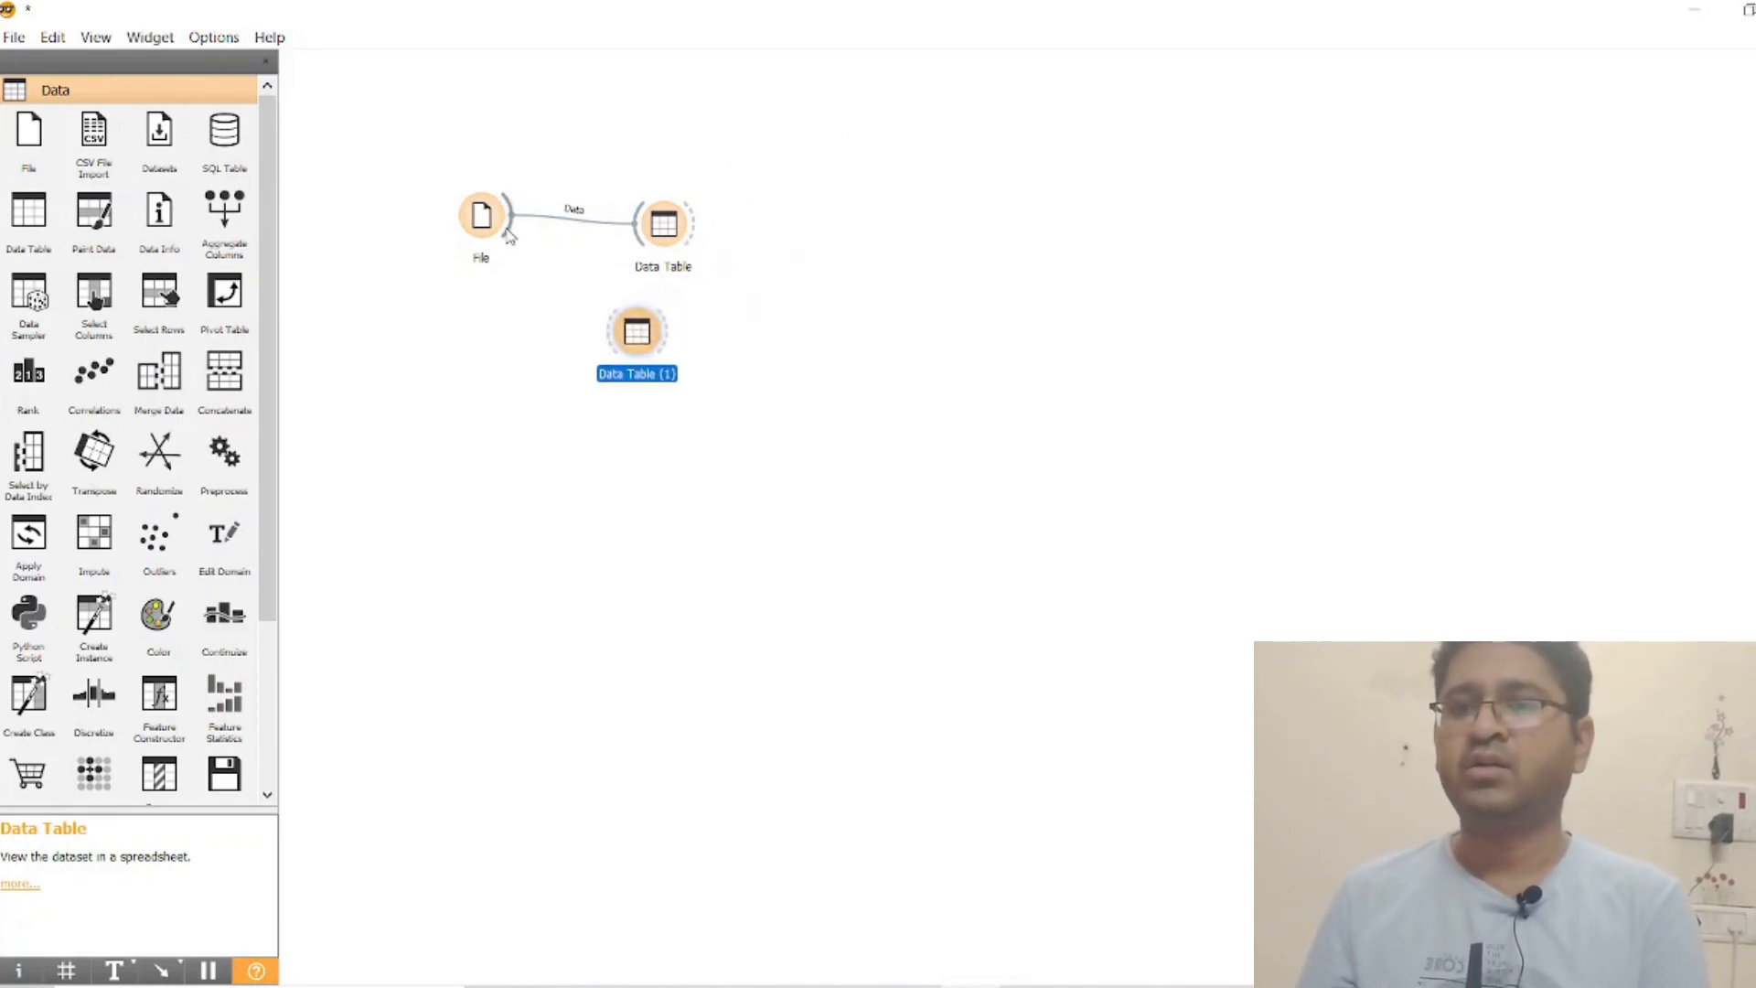
{"action": "left_click_drag", "start_coordinate": [510, 236], "coordinate": [614, 331]}
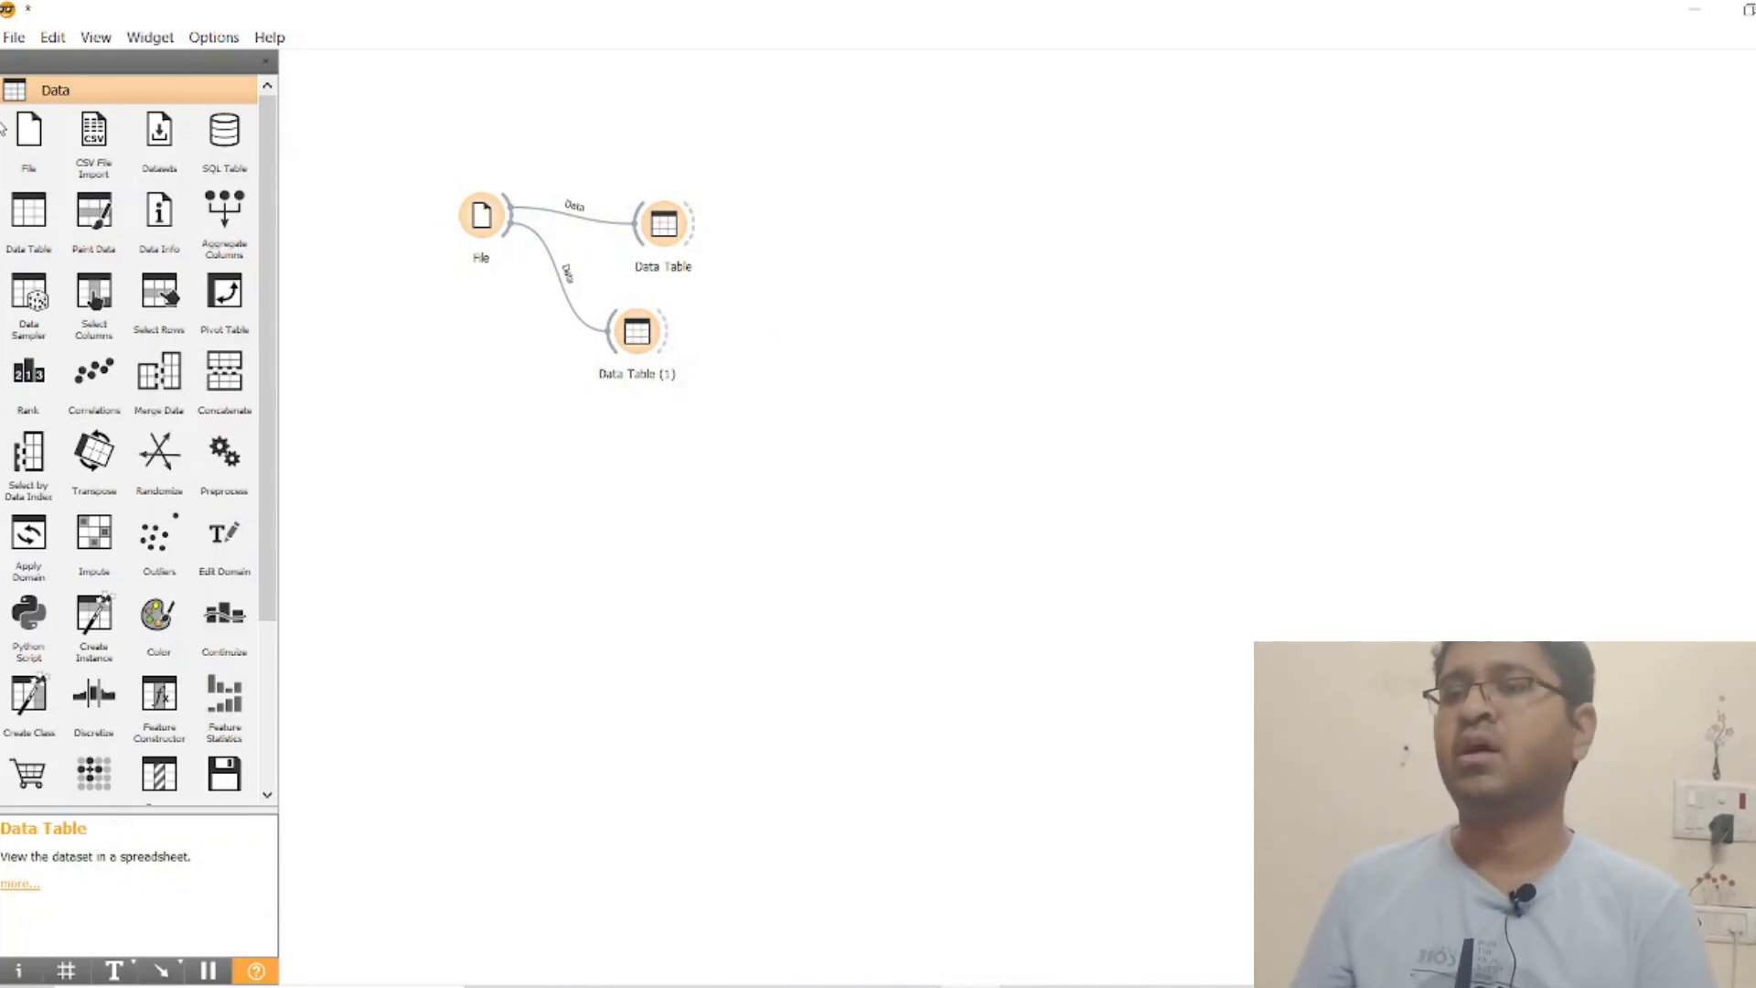
- Try to link the first Data Table's output to a second File widget, and delete that extra File widget
{"action": "left_click_drag", "start_coordinate": [28, 137], "coordinate": [789, 170]}
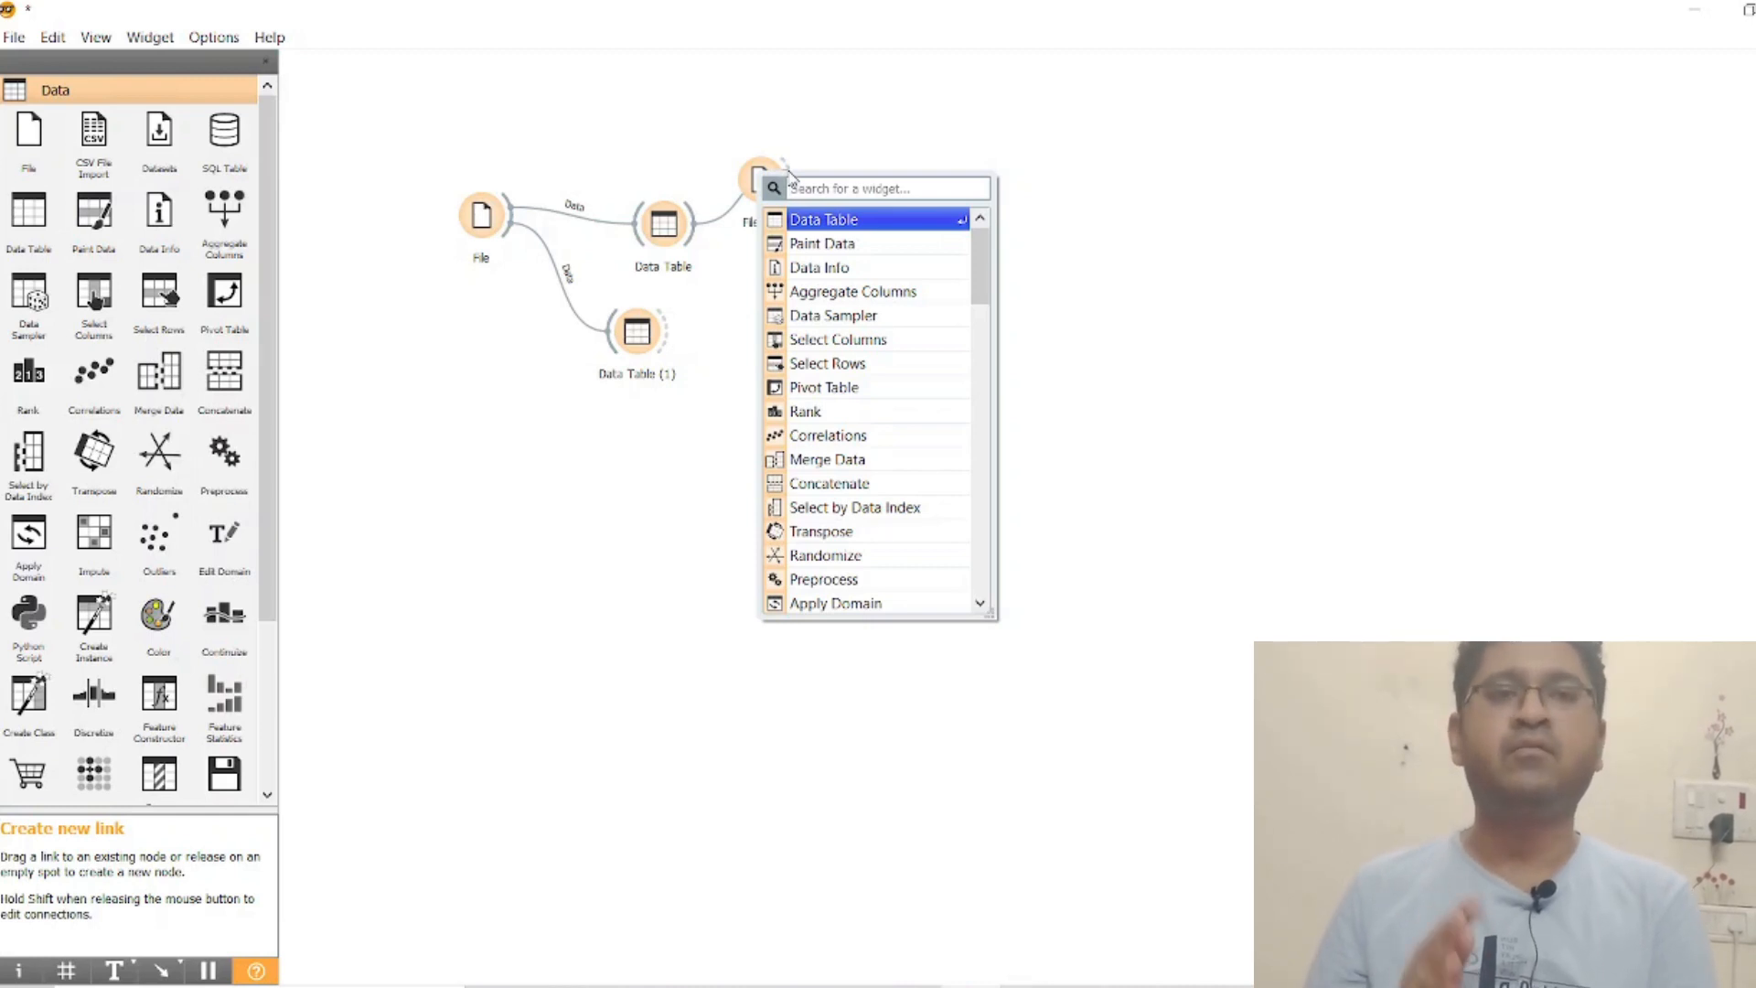
{"action": "left_click", "coordinate": [832, 160]}
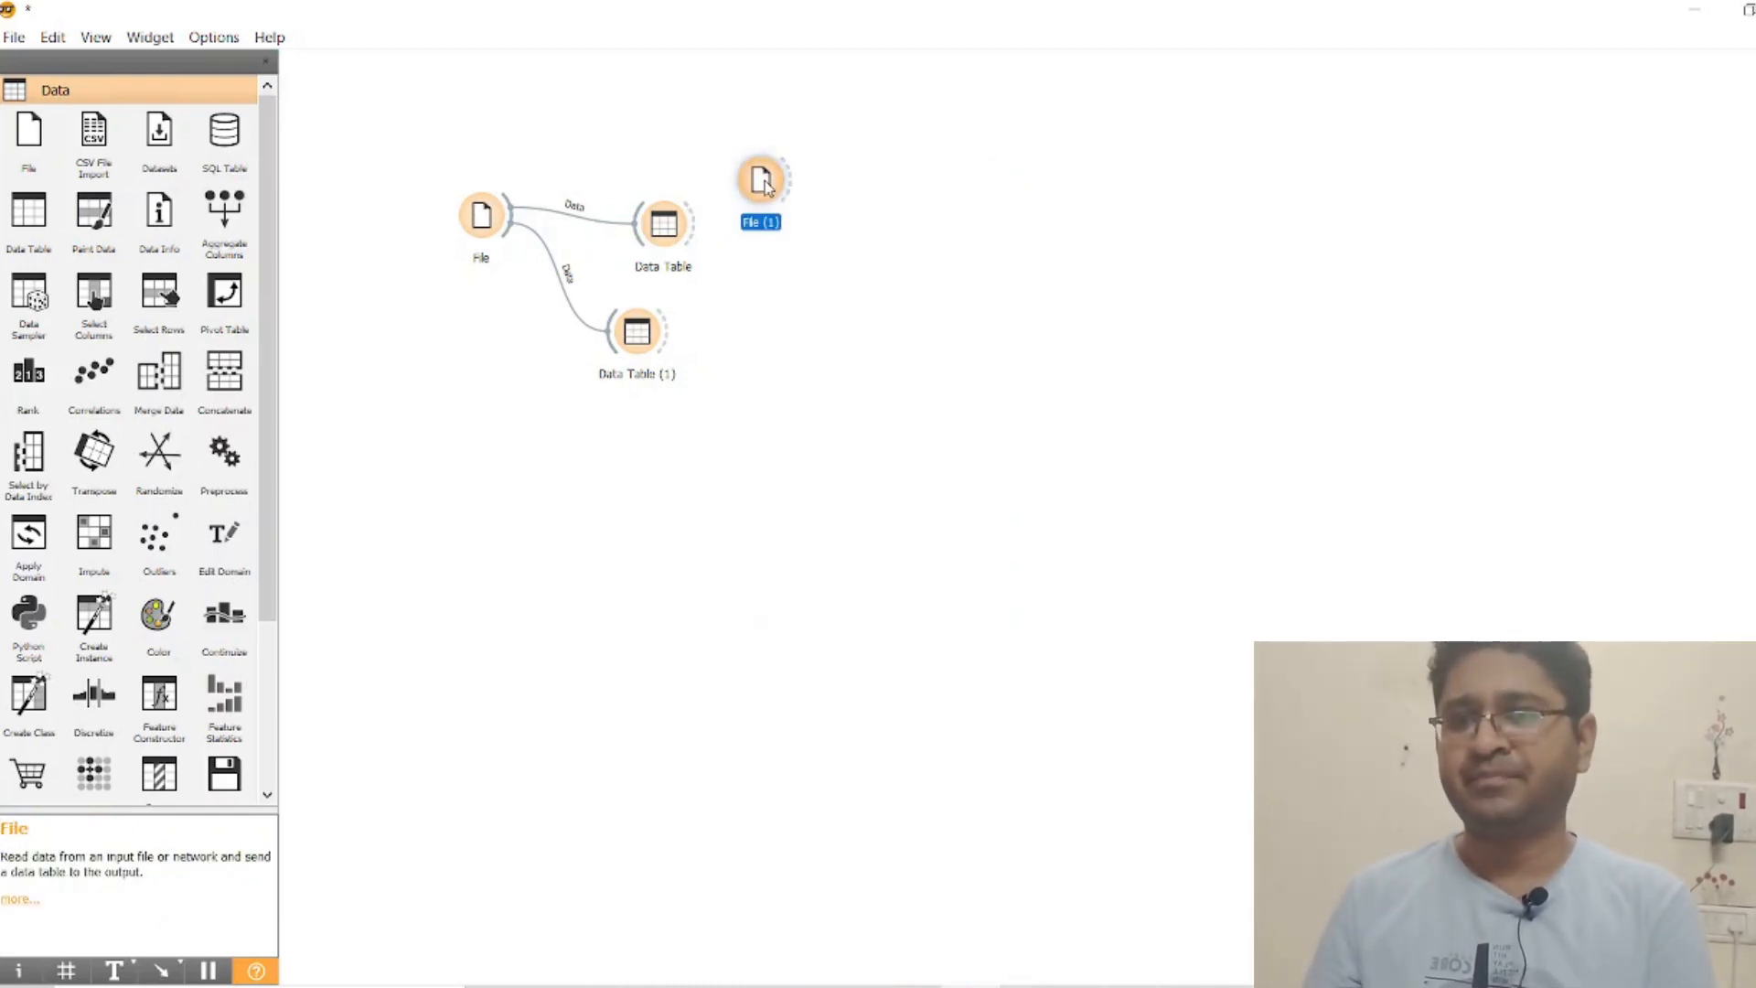
{"action": "key", "text": "Delete"}
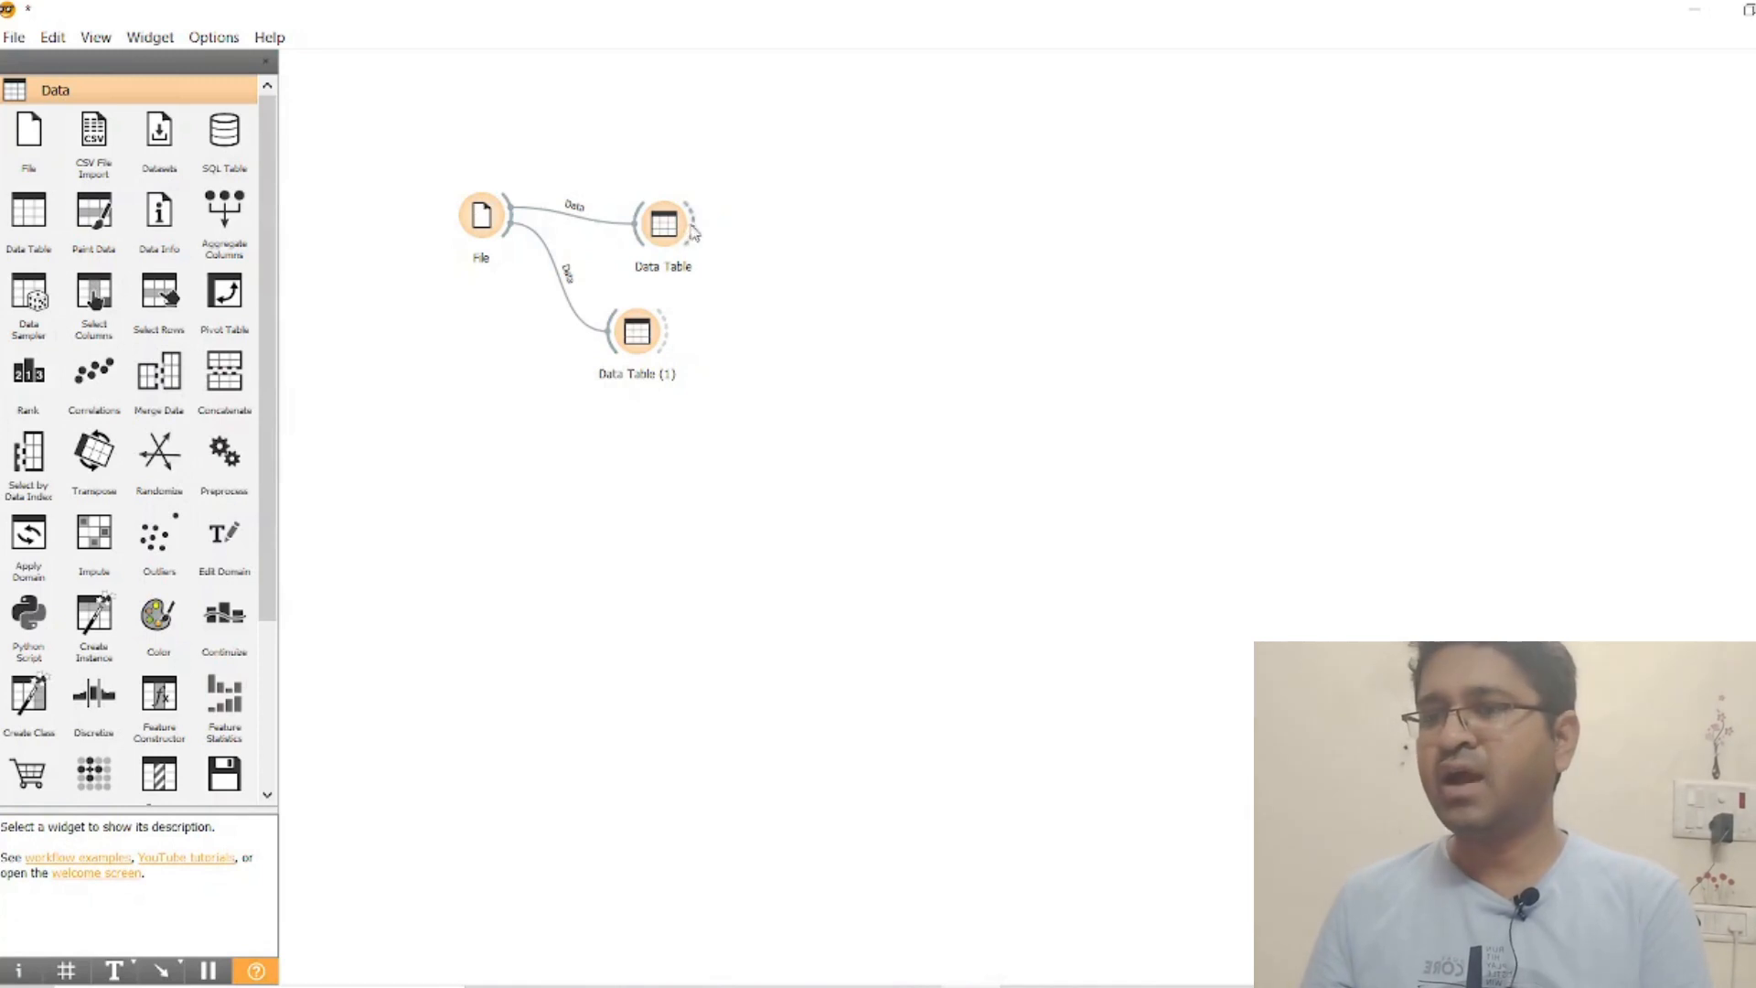
- Link a new Paint Data widget to the output of the first Data Table
{"action": "left_click_drag", "start_coordinate": [692, 229], "coordinate": [786, 207]}
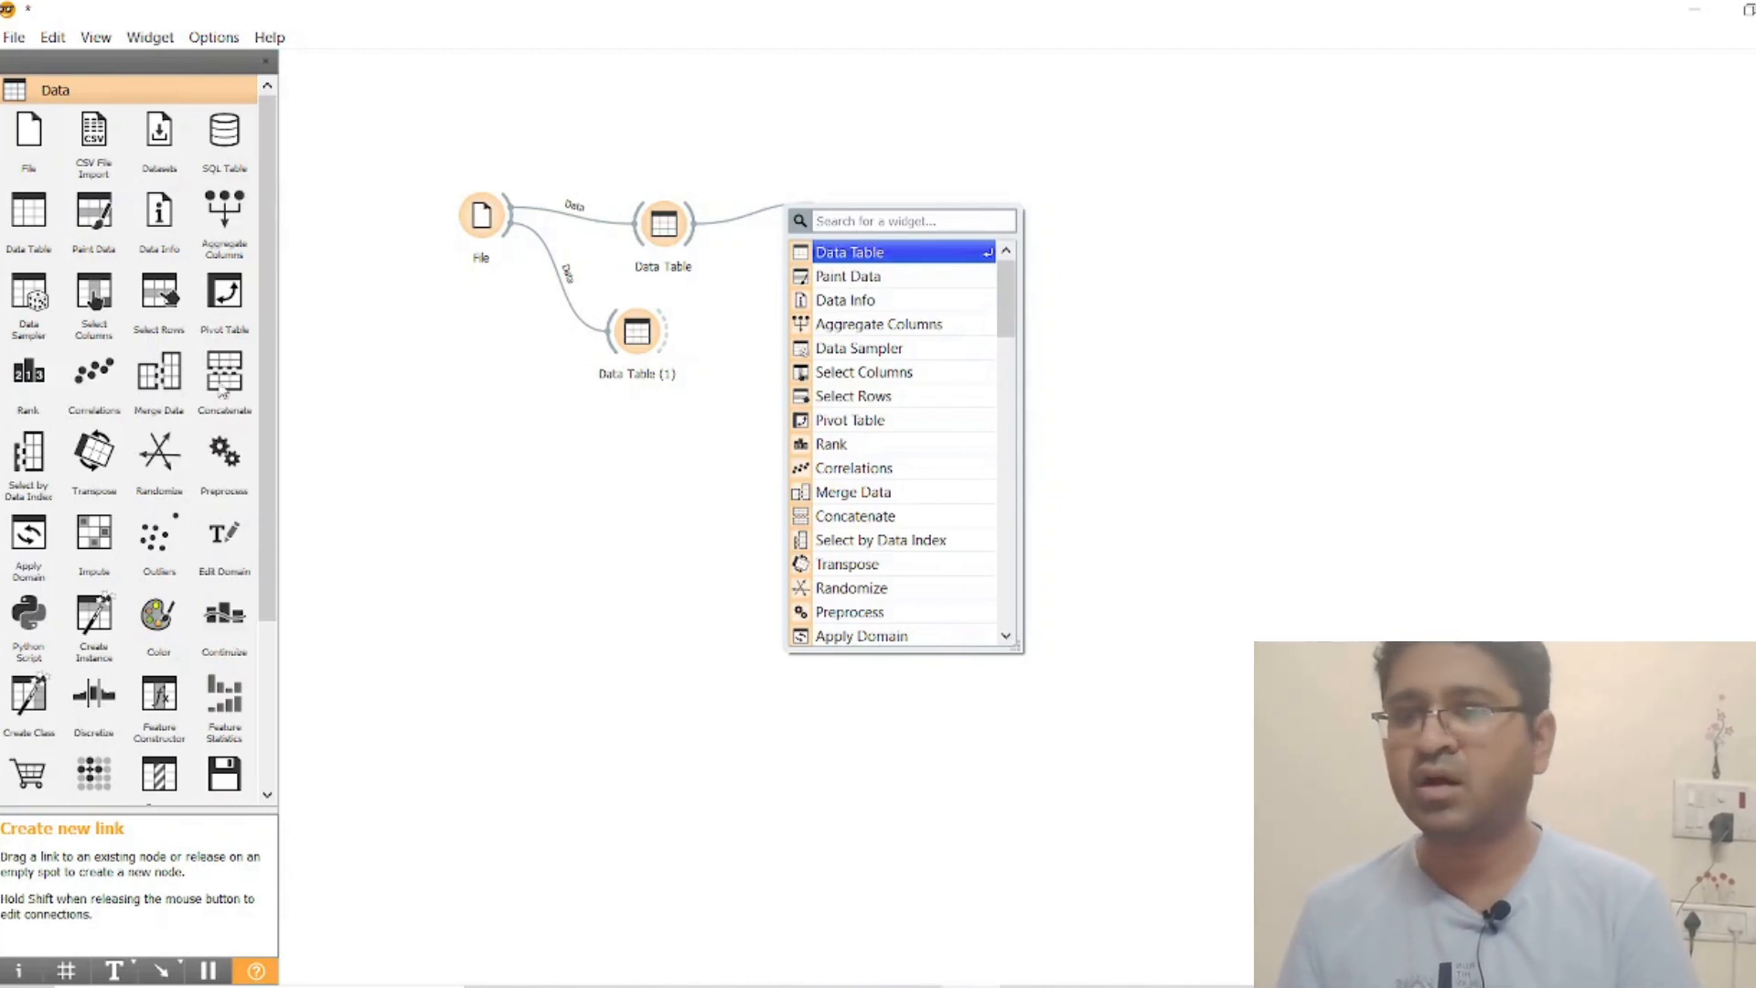
{"action": "left_click_drag", "start_coordinate": [274, 390], "coordinate": [274, 440]}
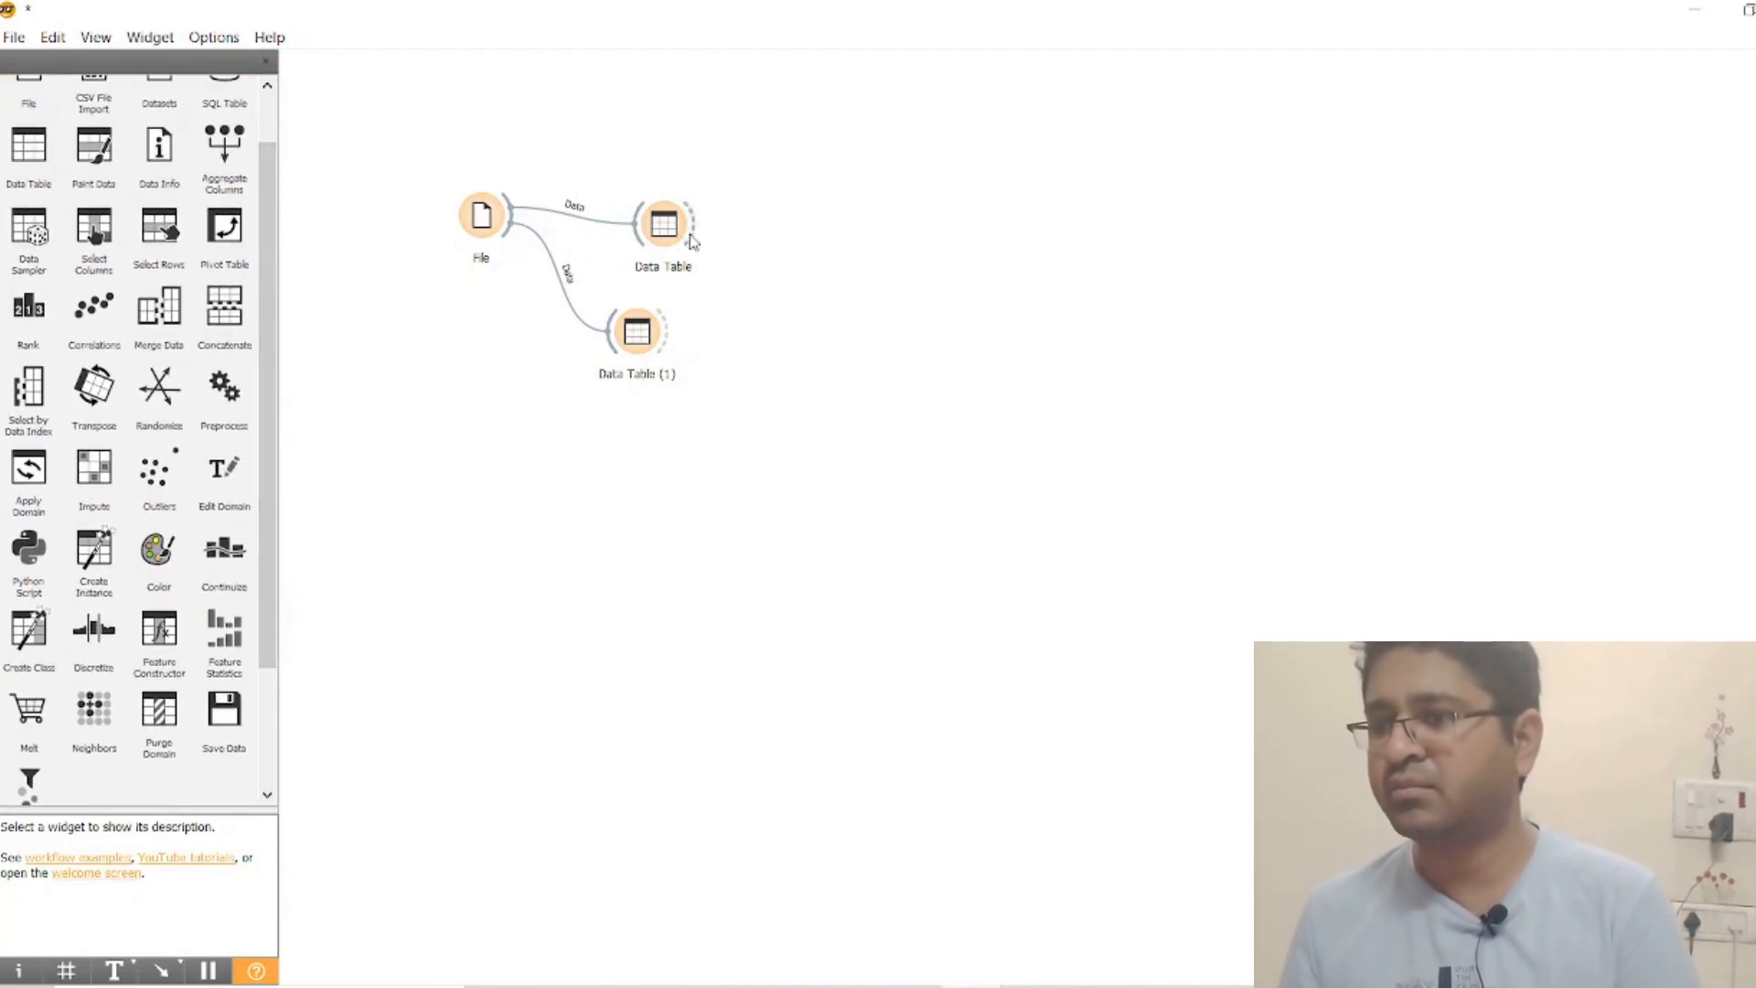
{"action": "left_click_drag", "start_coordinate": [691, 236], "coordinate": [844, 220]}
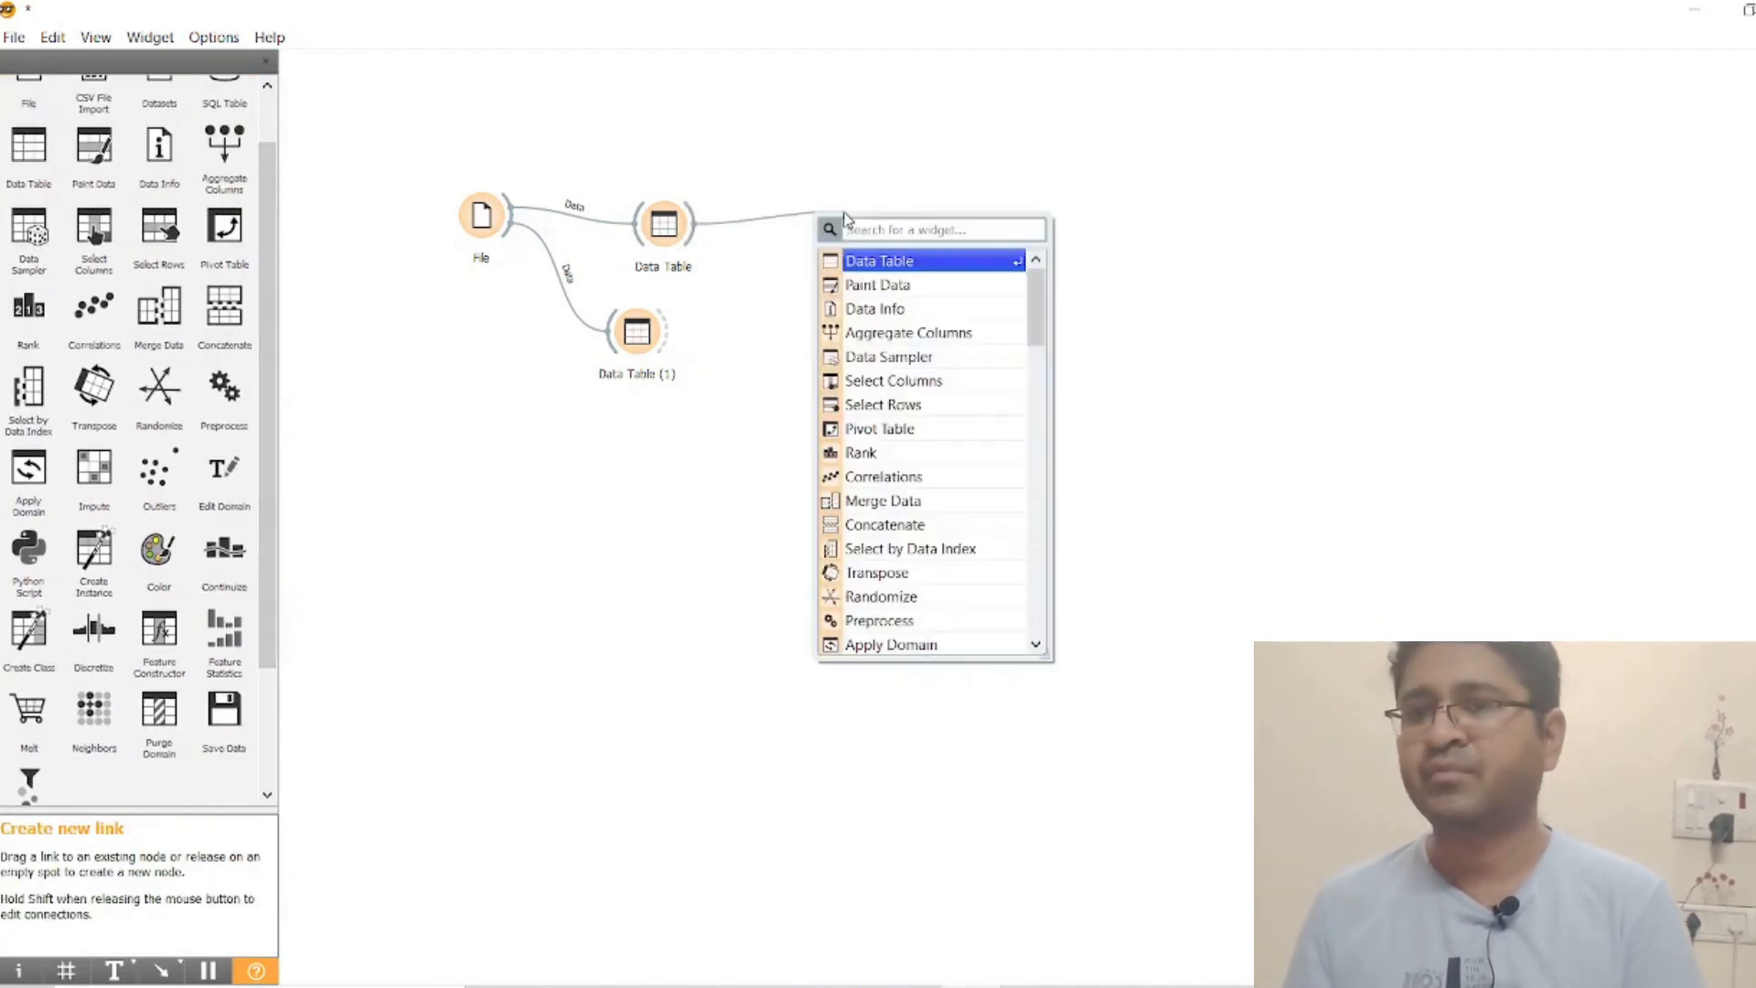
{"action": "left_click", "coordinate": [868, 285]}
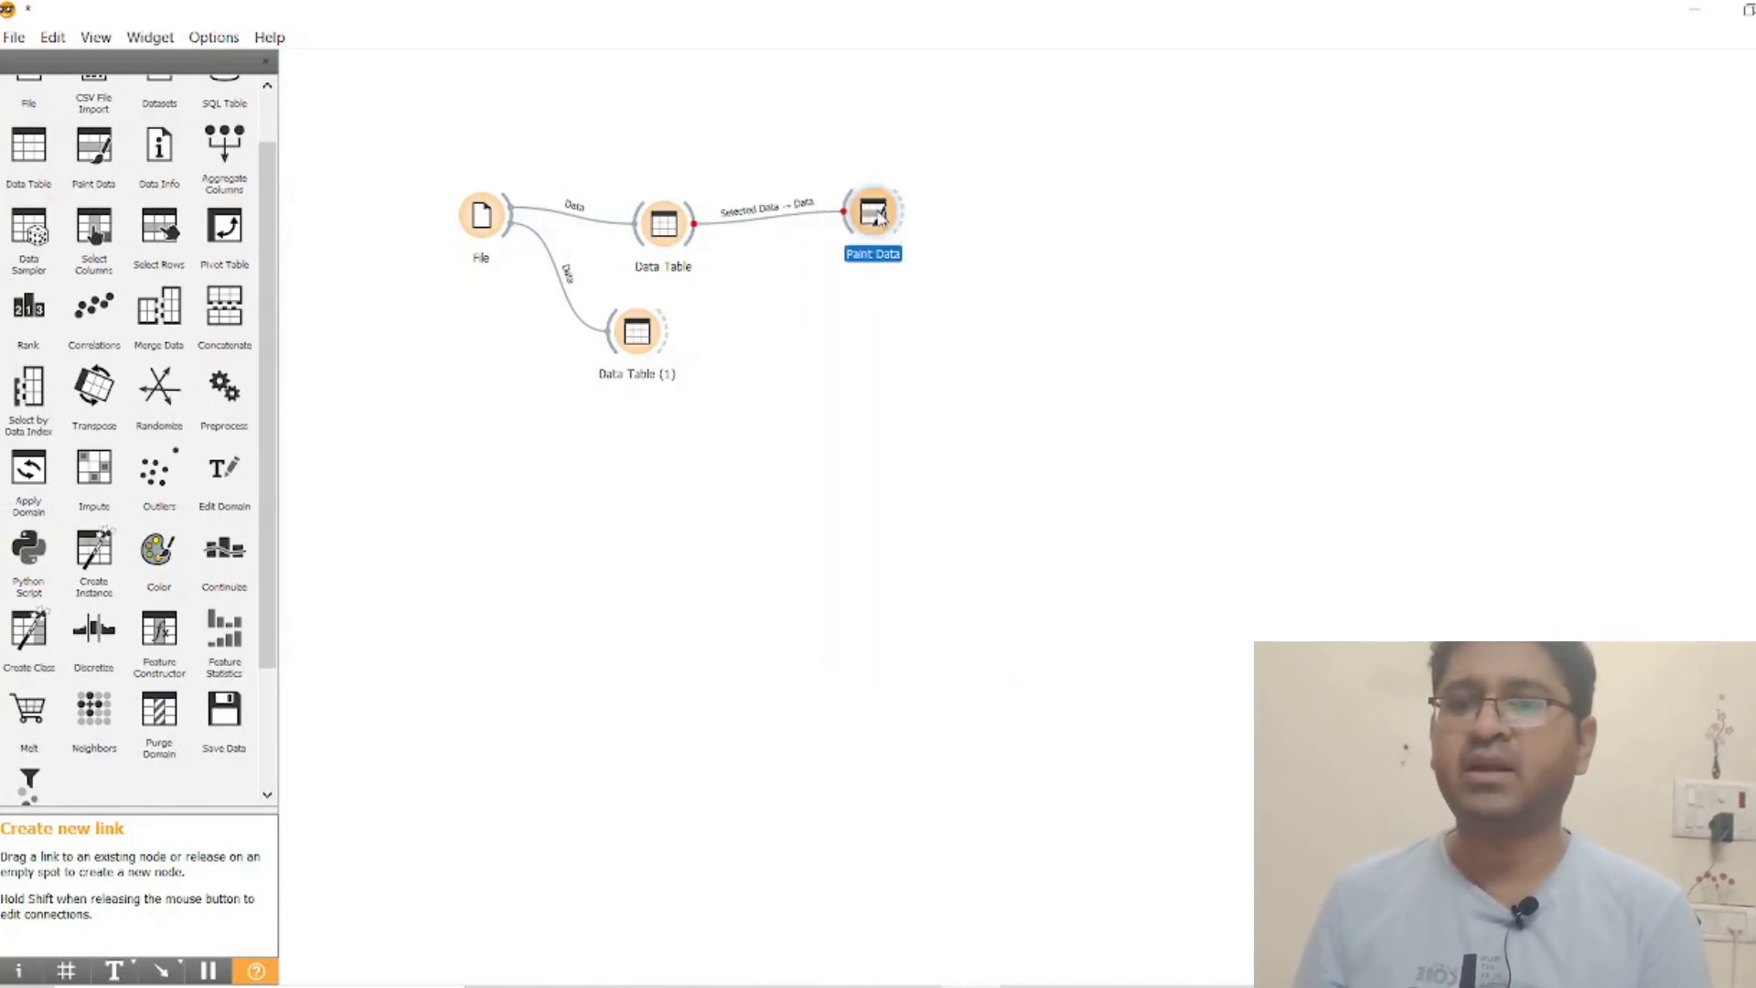
- In the Paint Data widget, brush additional Iris-setosa points into the empty area above x 0.5 to 0.7
{"action": "double_click", "coordinate": [874, 213]}
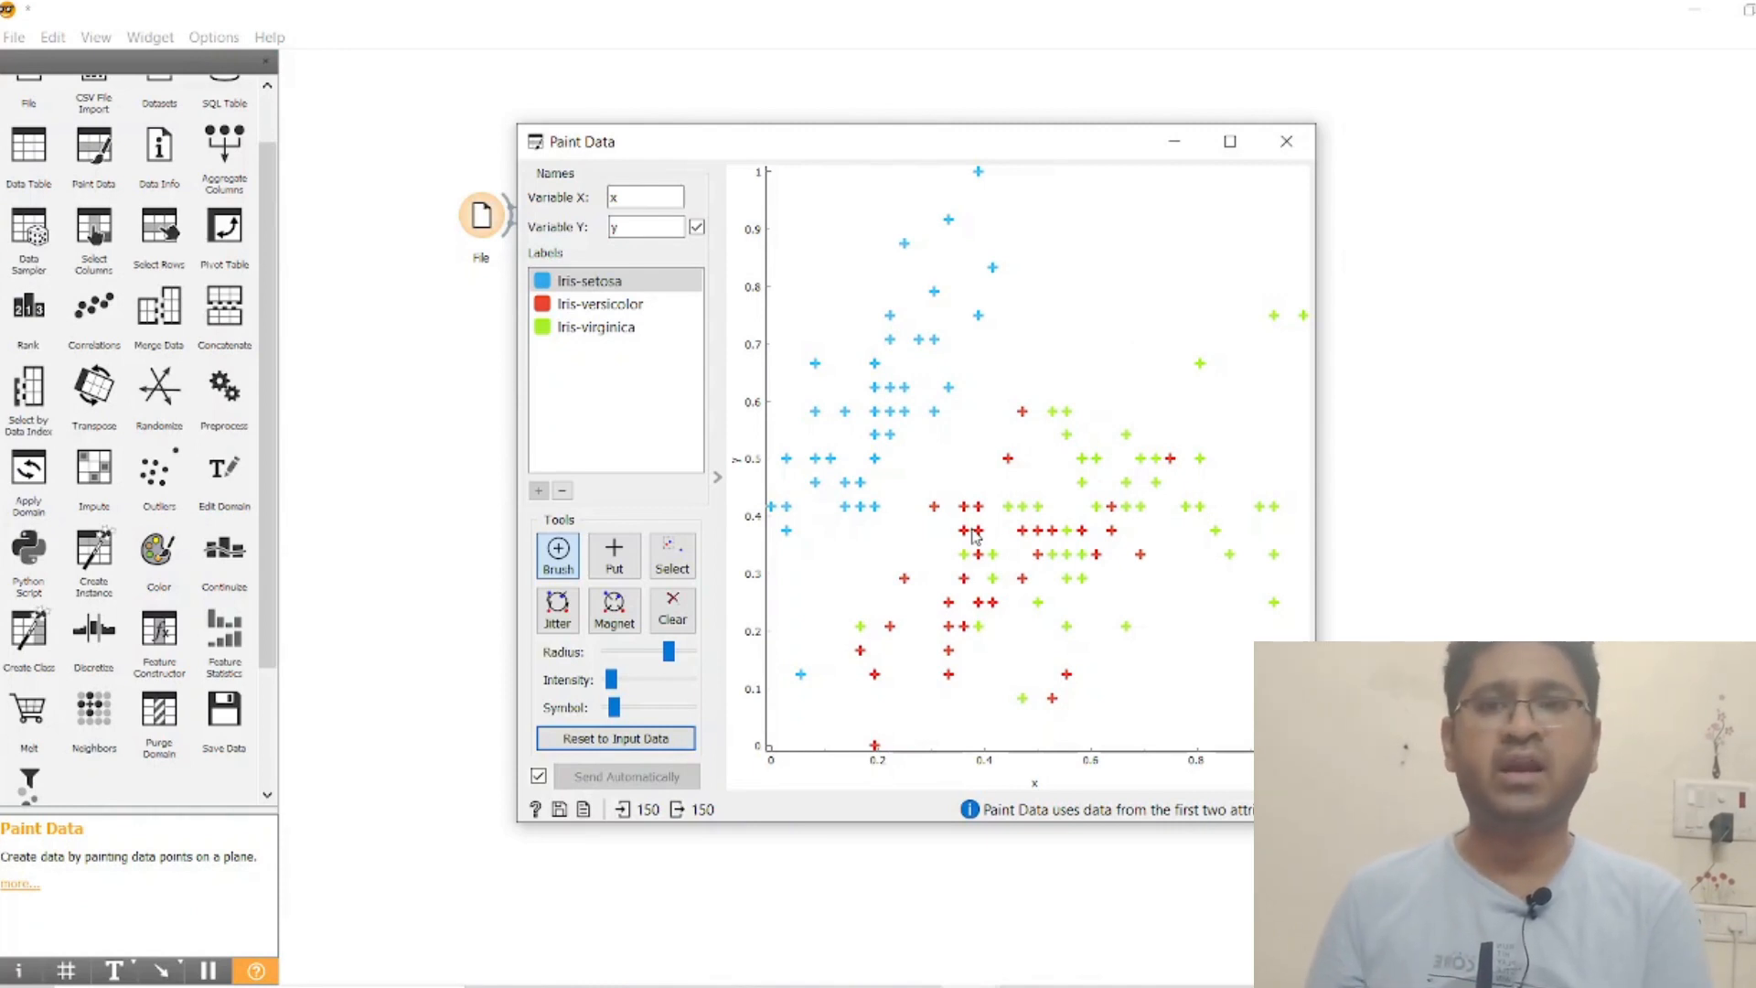
{"action": "left_click", "coordinate": [1049, 344]}
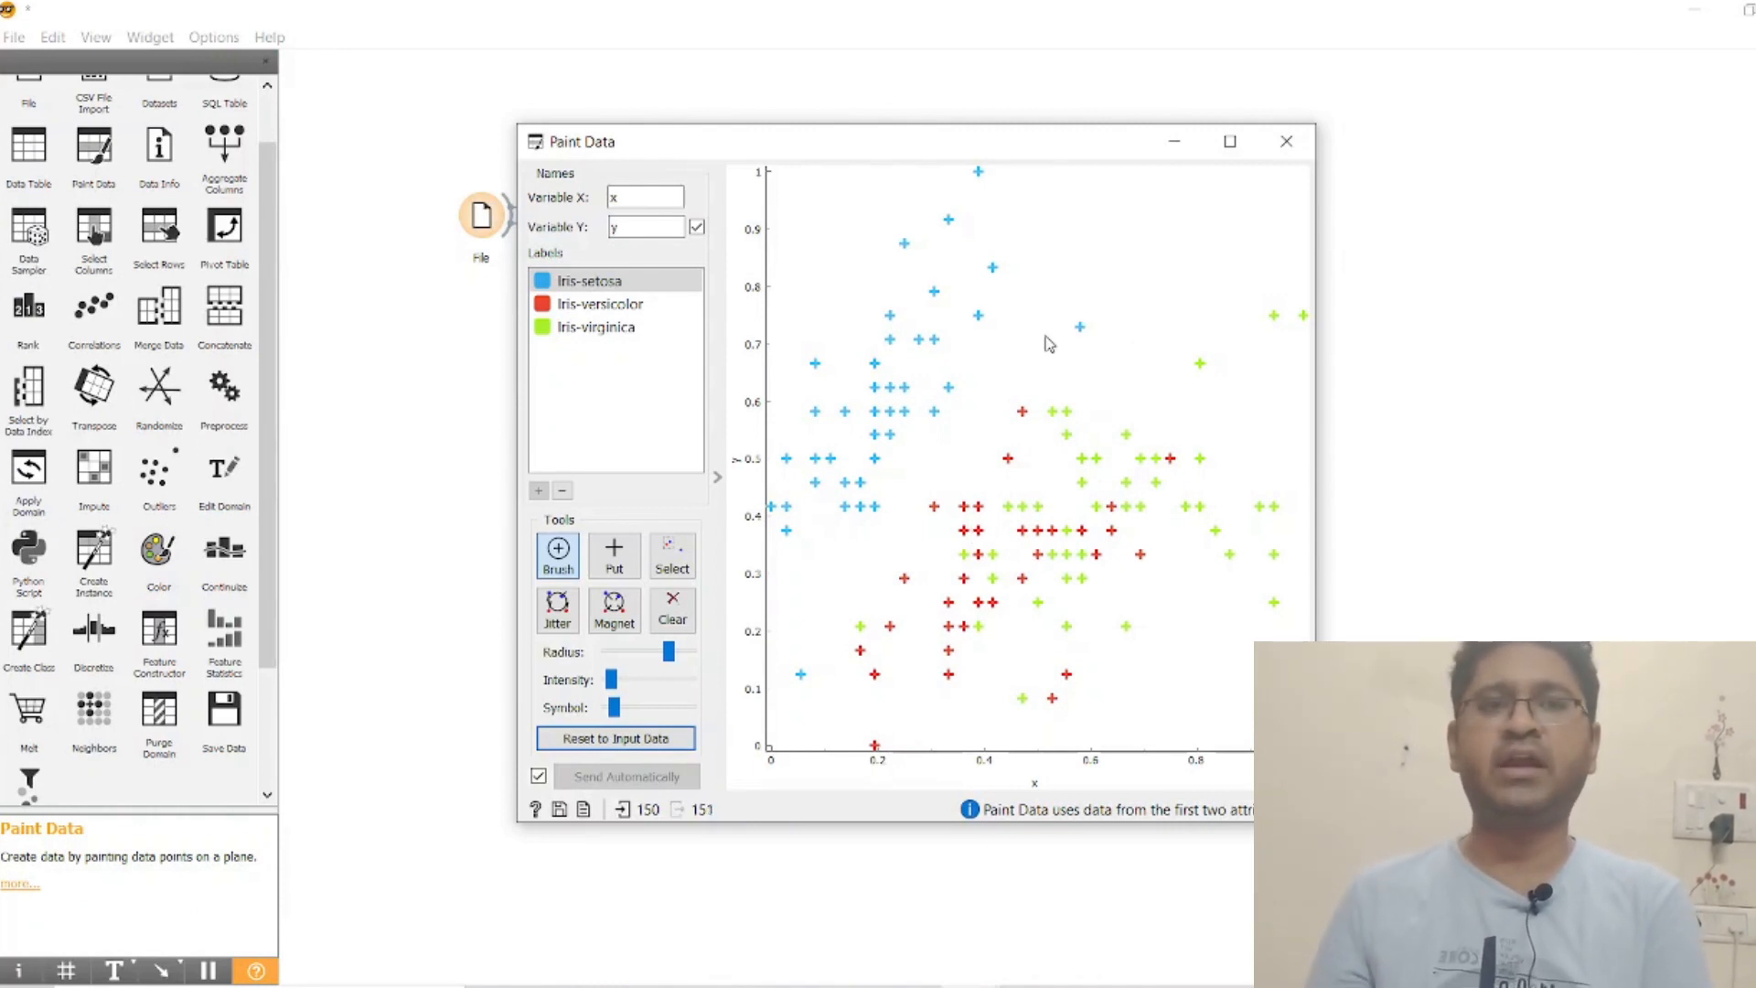
{"action": "left_click", "coordinate": [1105, 243]}
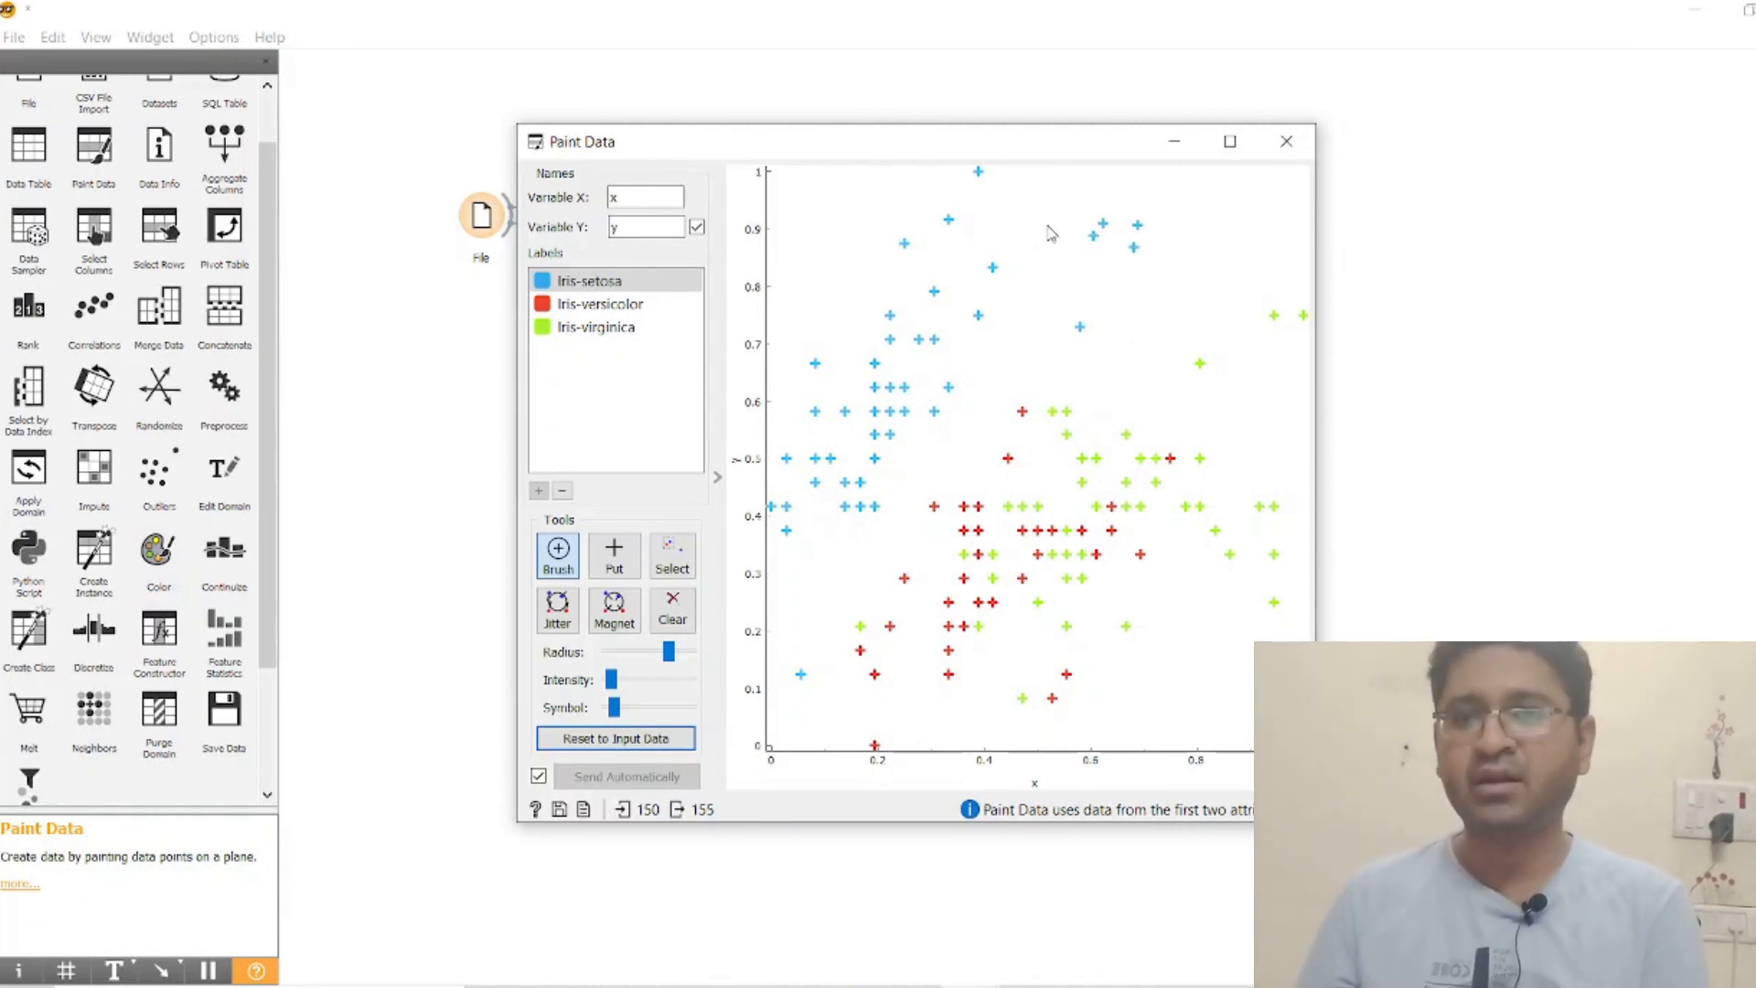
{"action": "left_click", "coordinate": [1050, 230]}
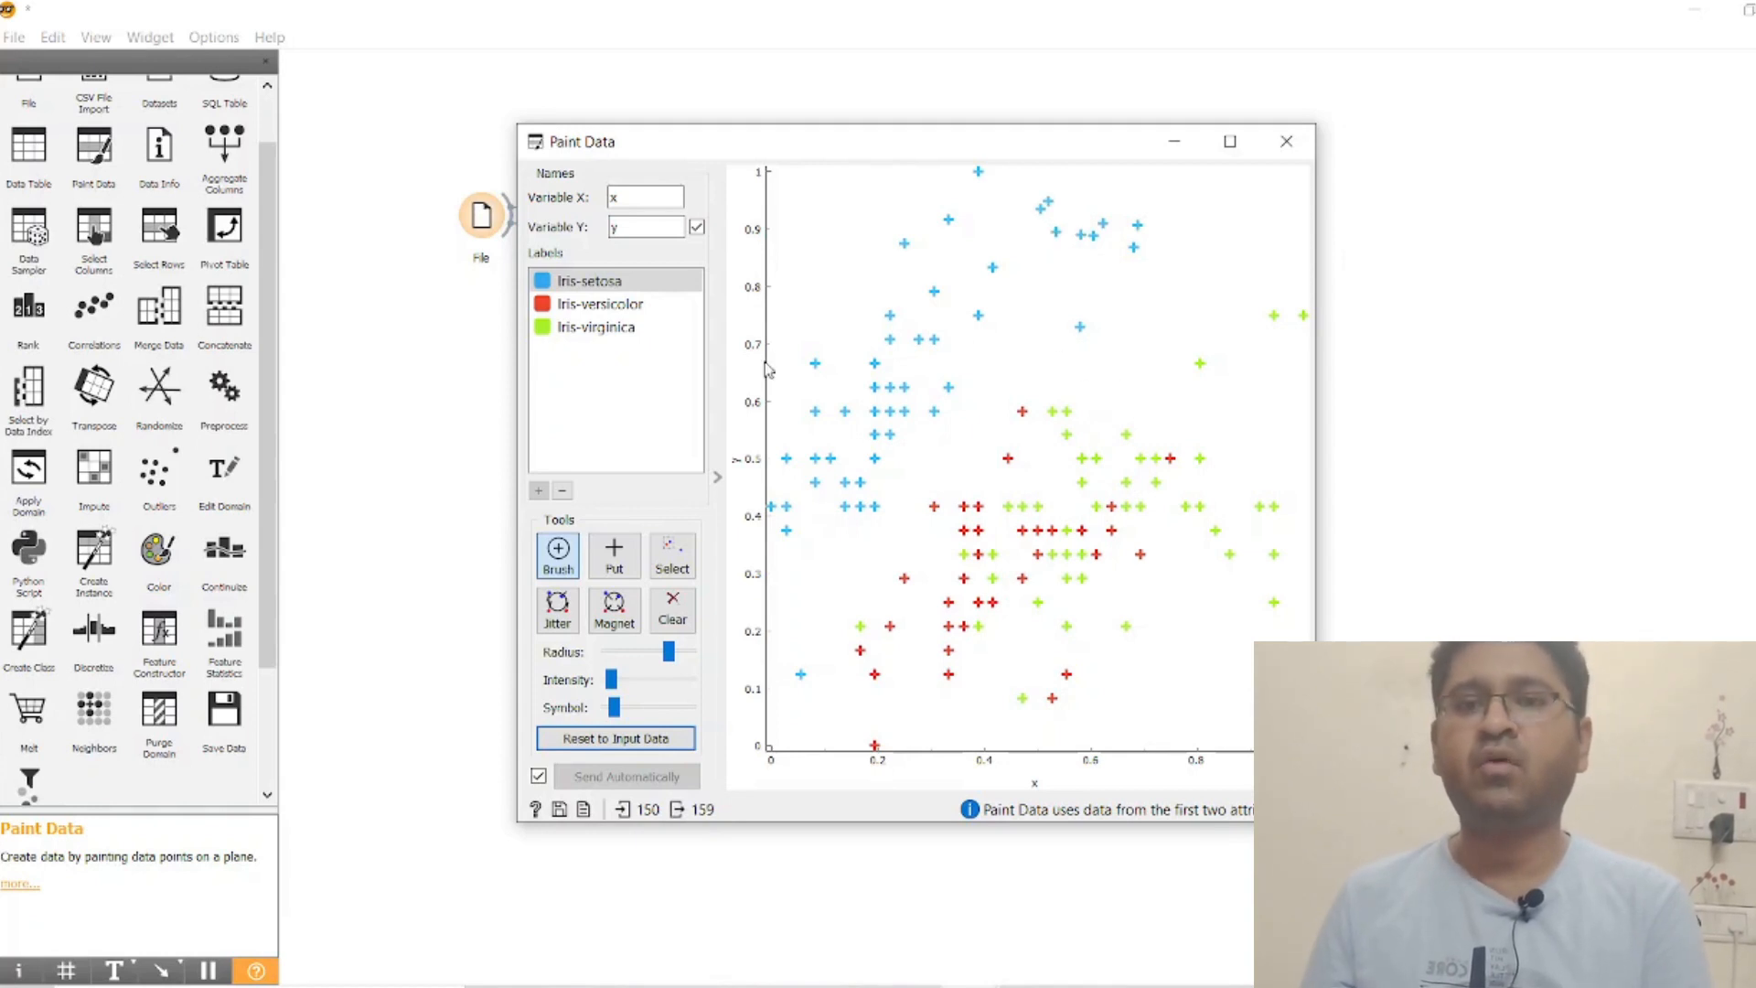
- Brush extra Iris-versicolor points around x 0.4, y 0.5 and extra Iris-virginica points around x 0.75, y 0.65, and close the Paint Data window
{"action": "left_click", "coordinate": [569, 306]}
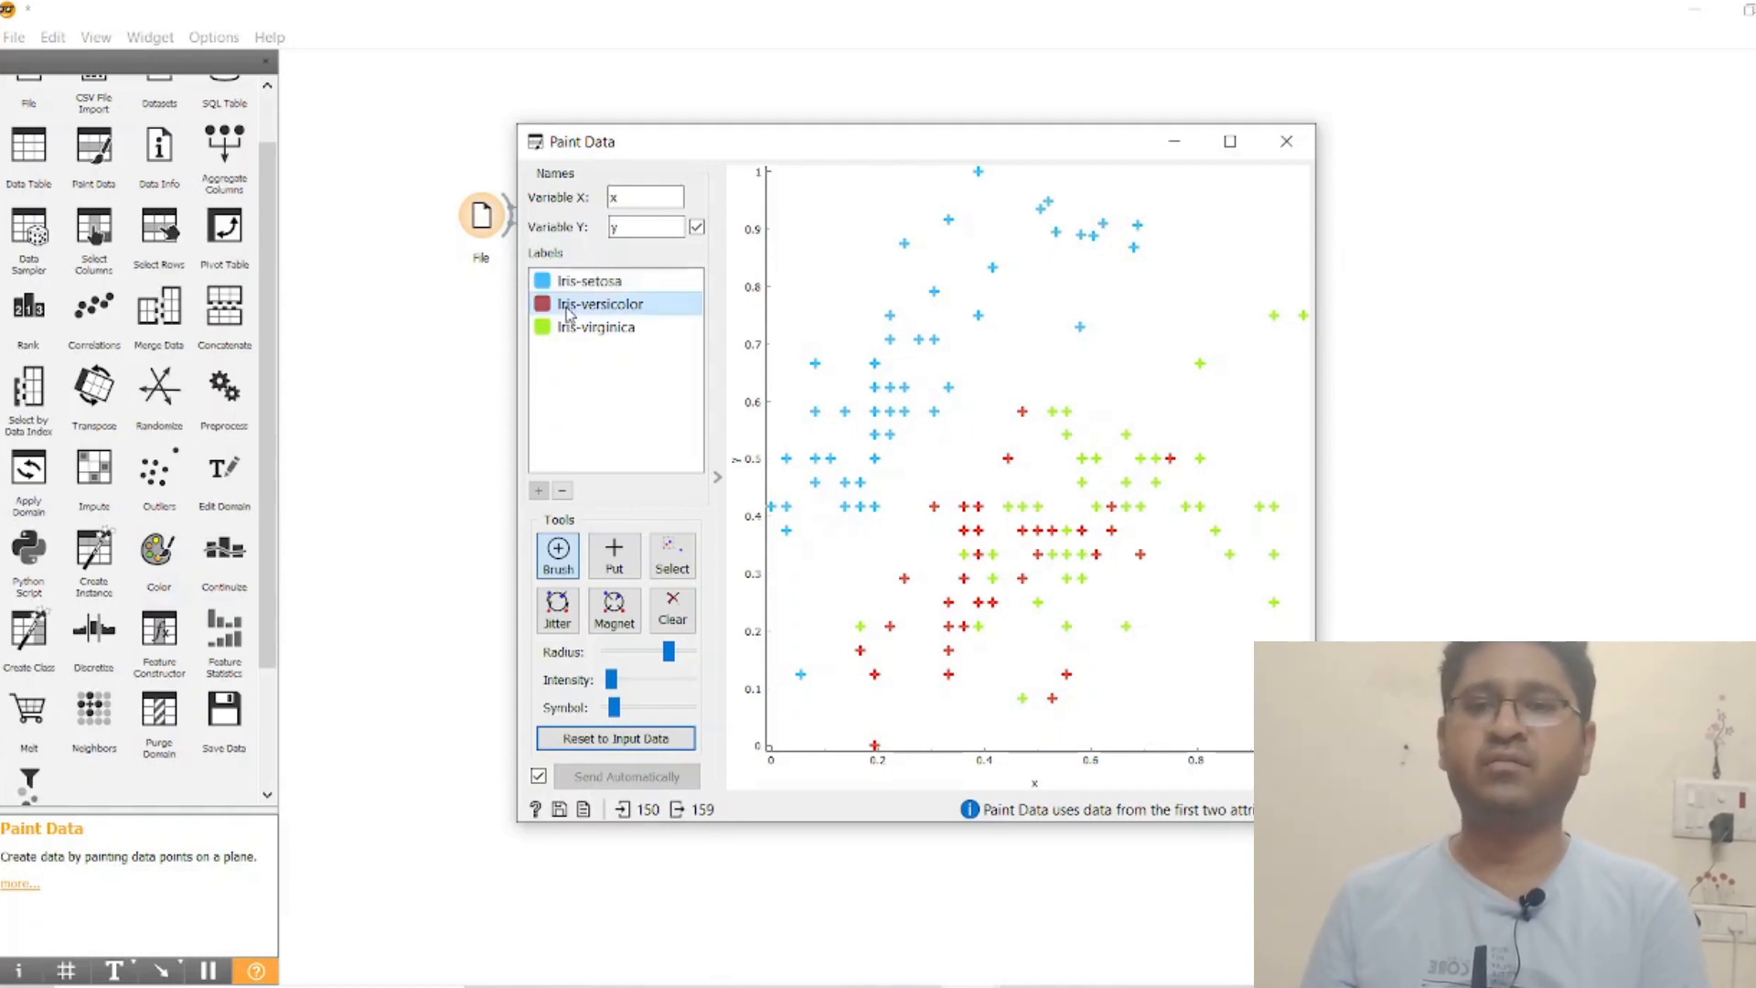
{"action": "left_click", "coordinate": [963, 454]}
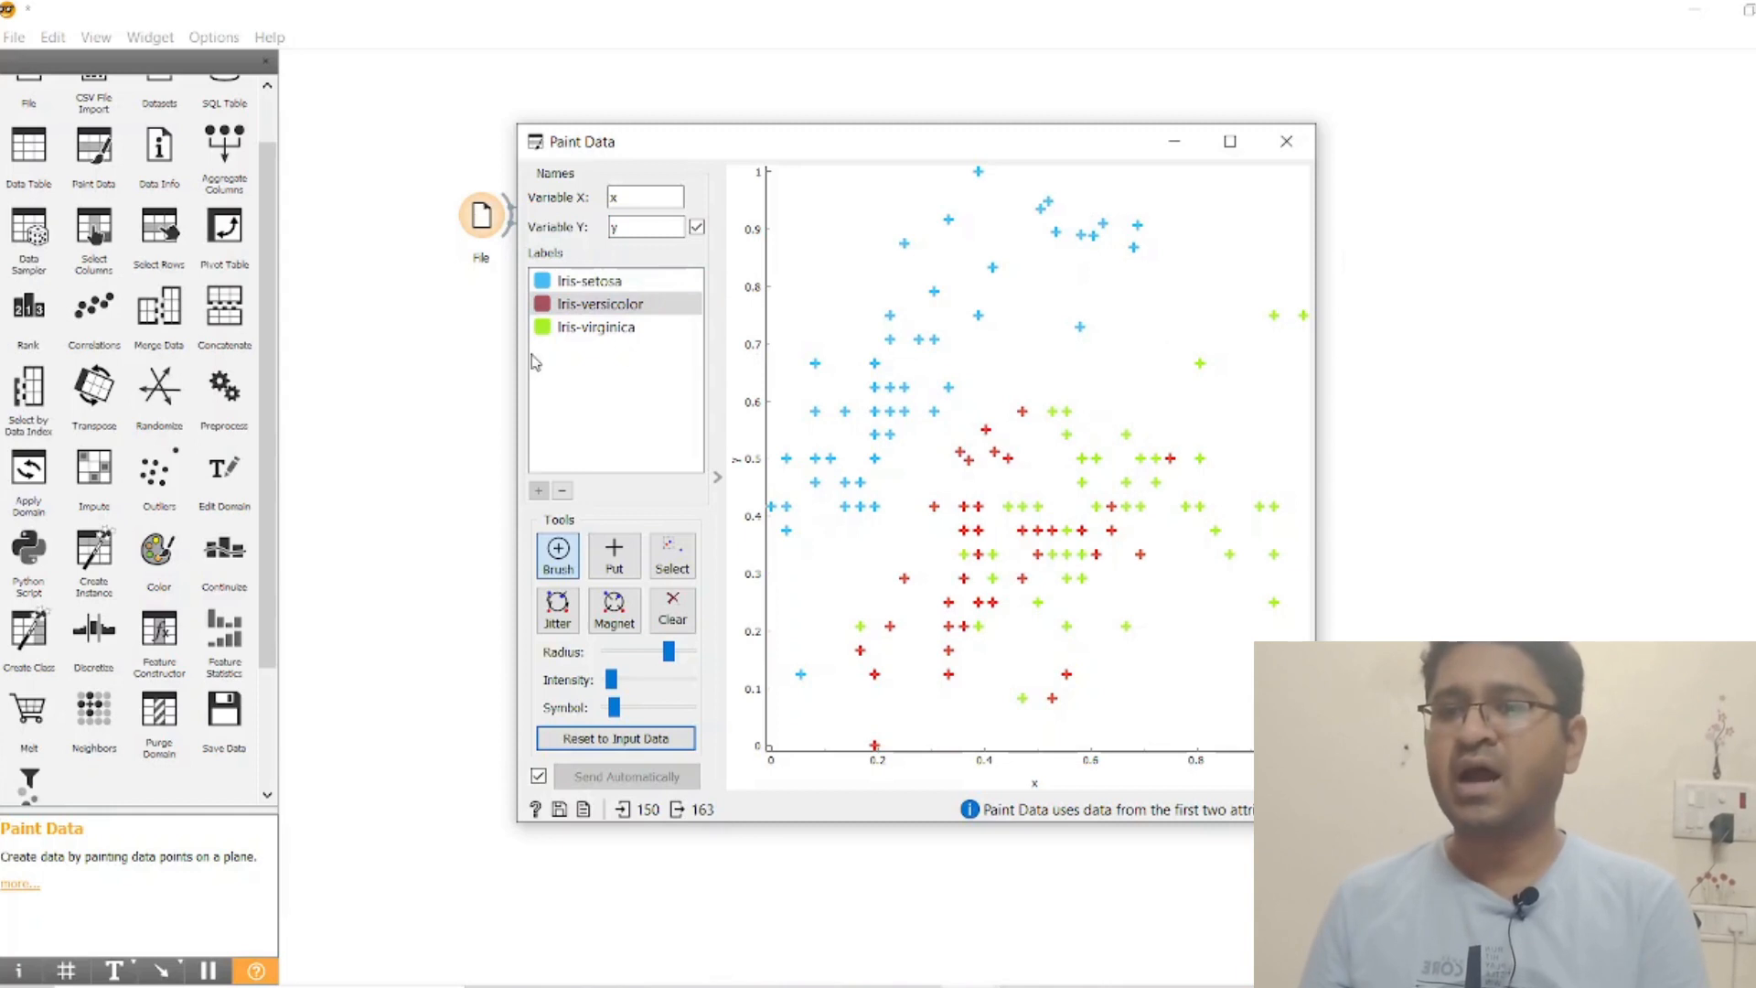
{"action": "left_click", "coordinate": [583, 331]}
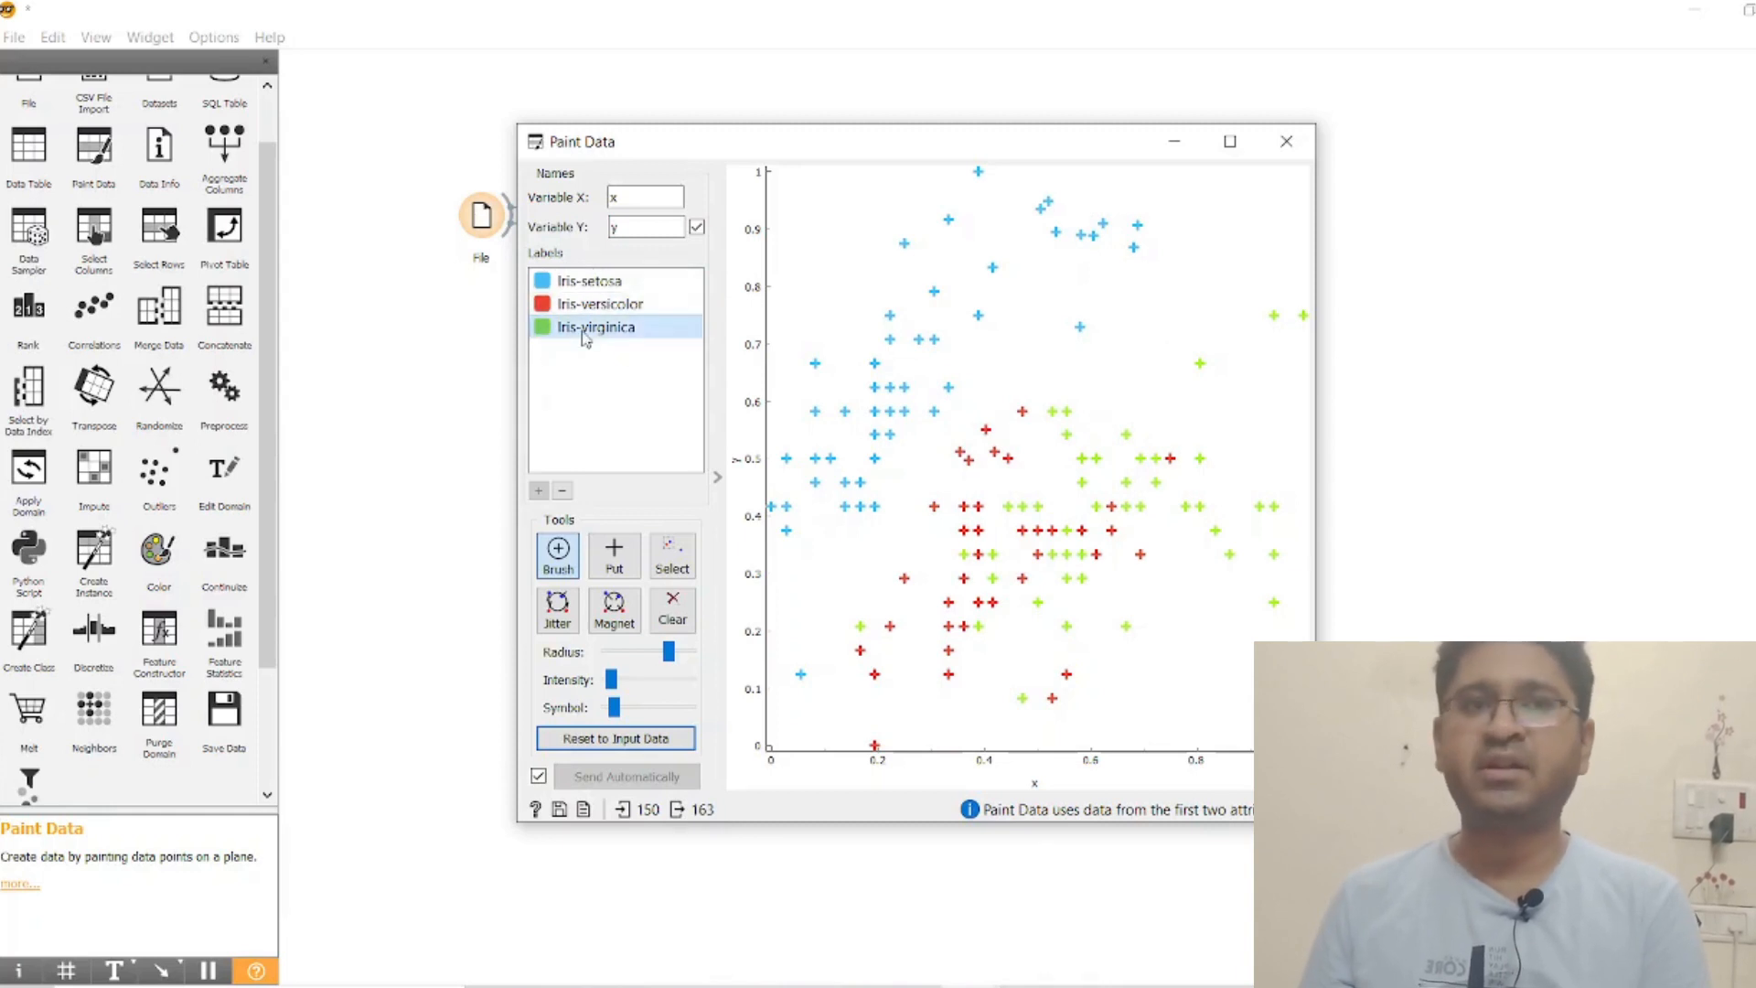
{"action": "left_click", "coordinate": [1177, 379]}
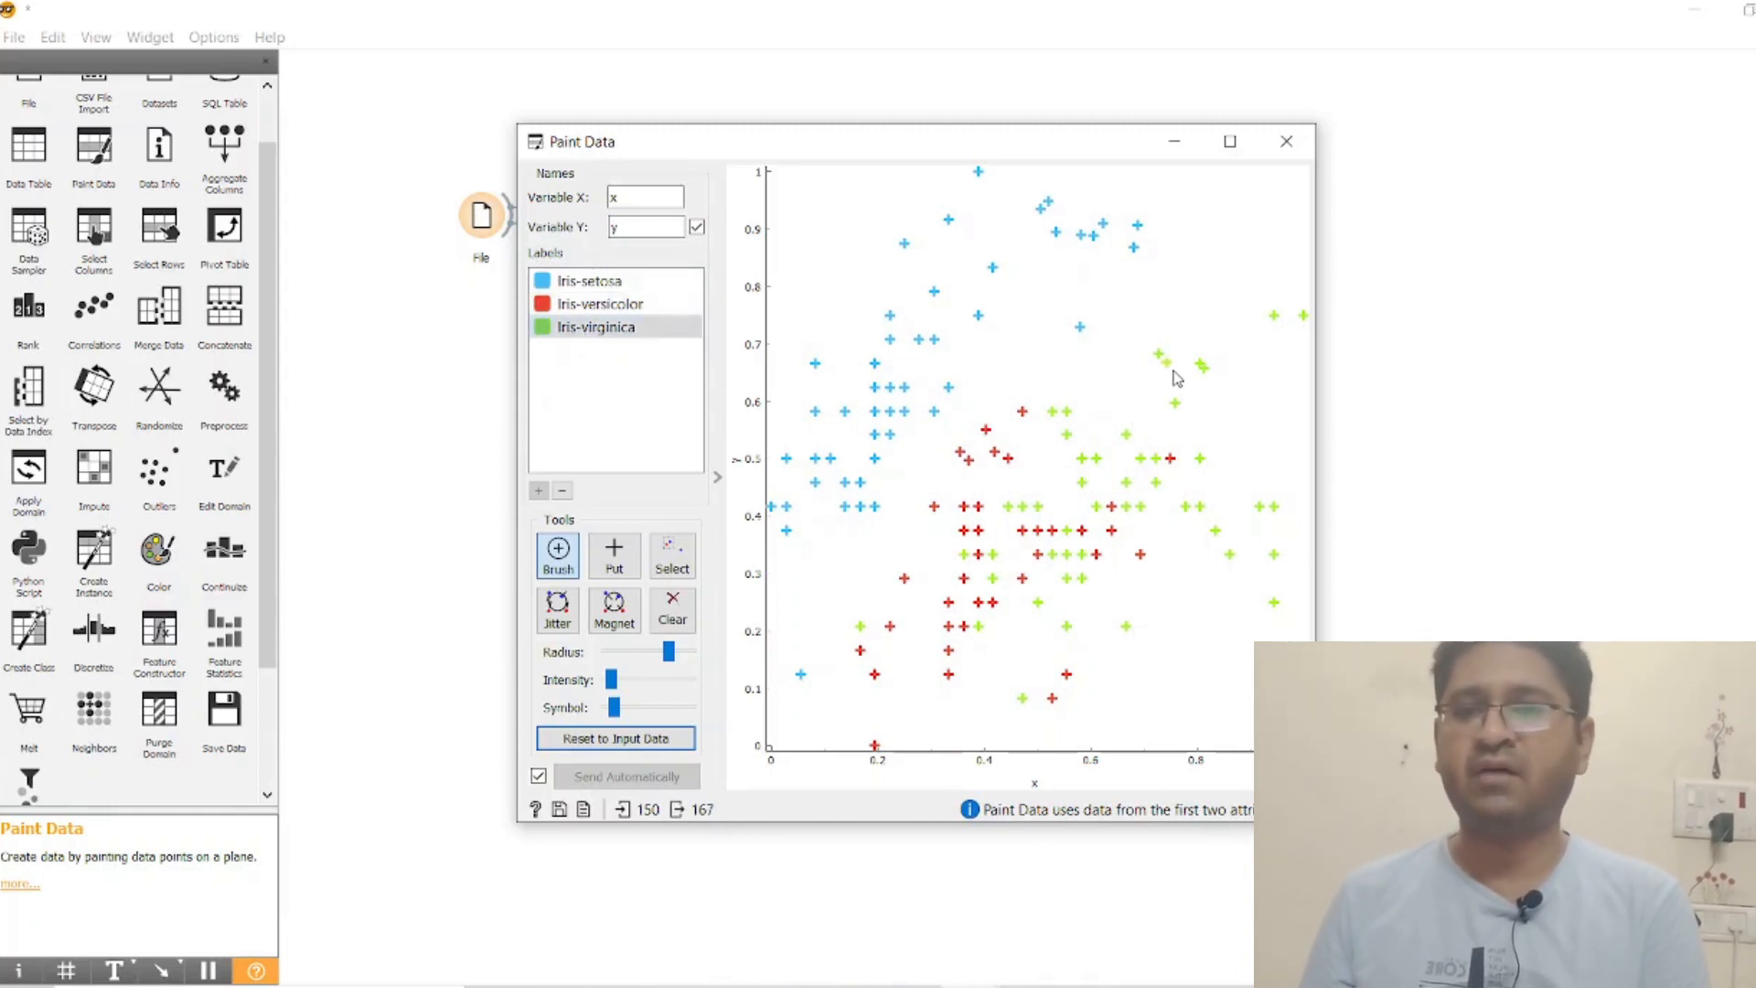
{"action": "left_click", "coordinate": [1285, 142]}
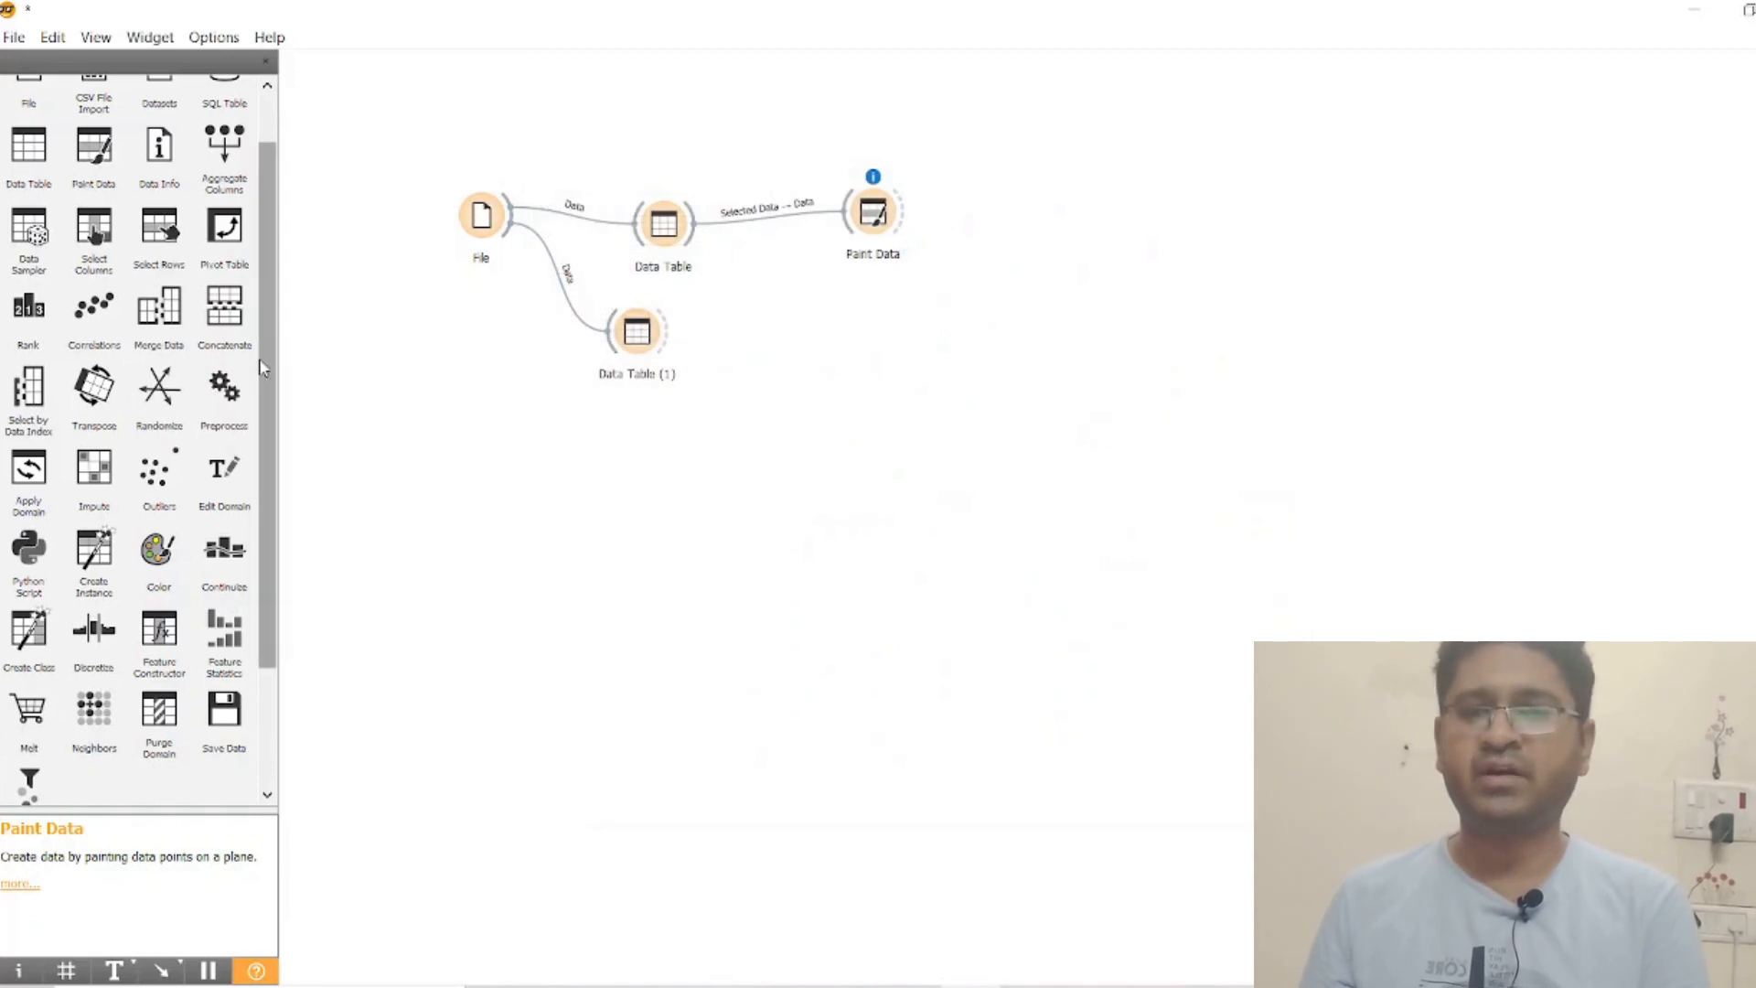
- Add a Box Plot widget to the canvas and link it to the output of Data Table (1)
{"action": "scroll", "coordinate": [261, 365], "scroll_direction": "down", "scroll_amount": 2}
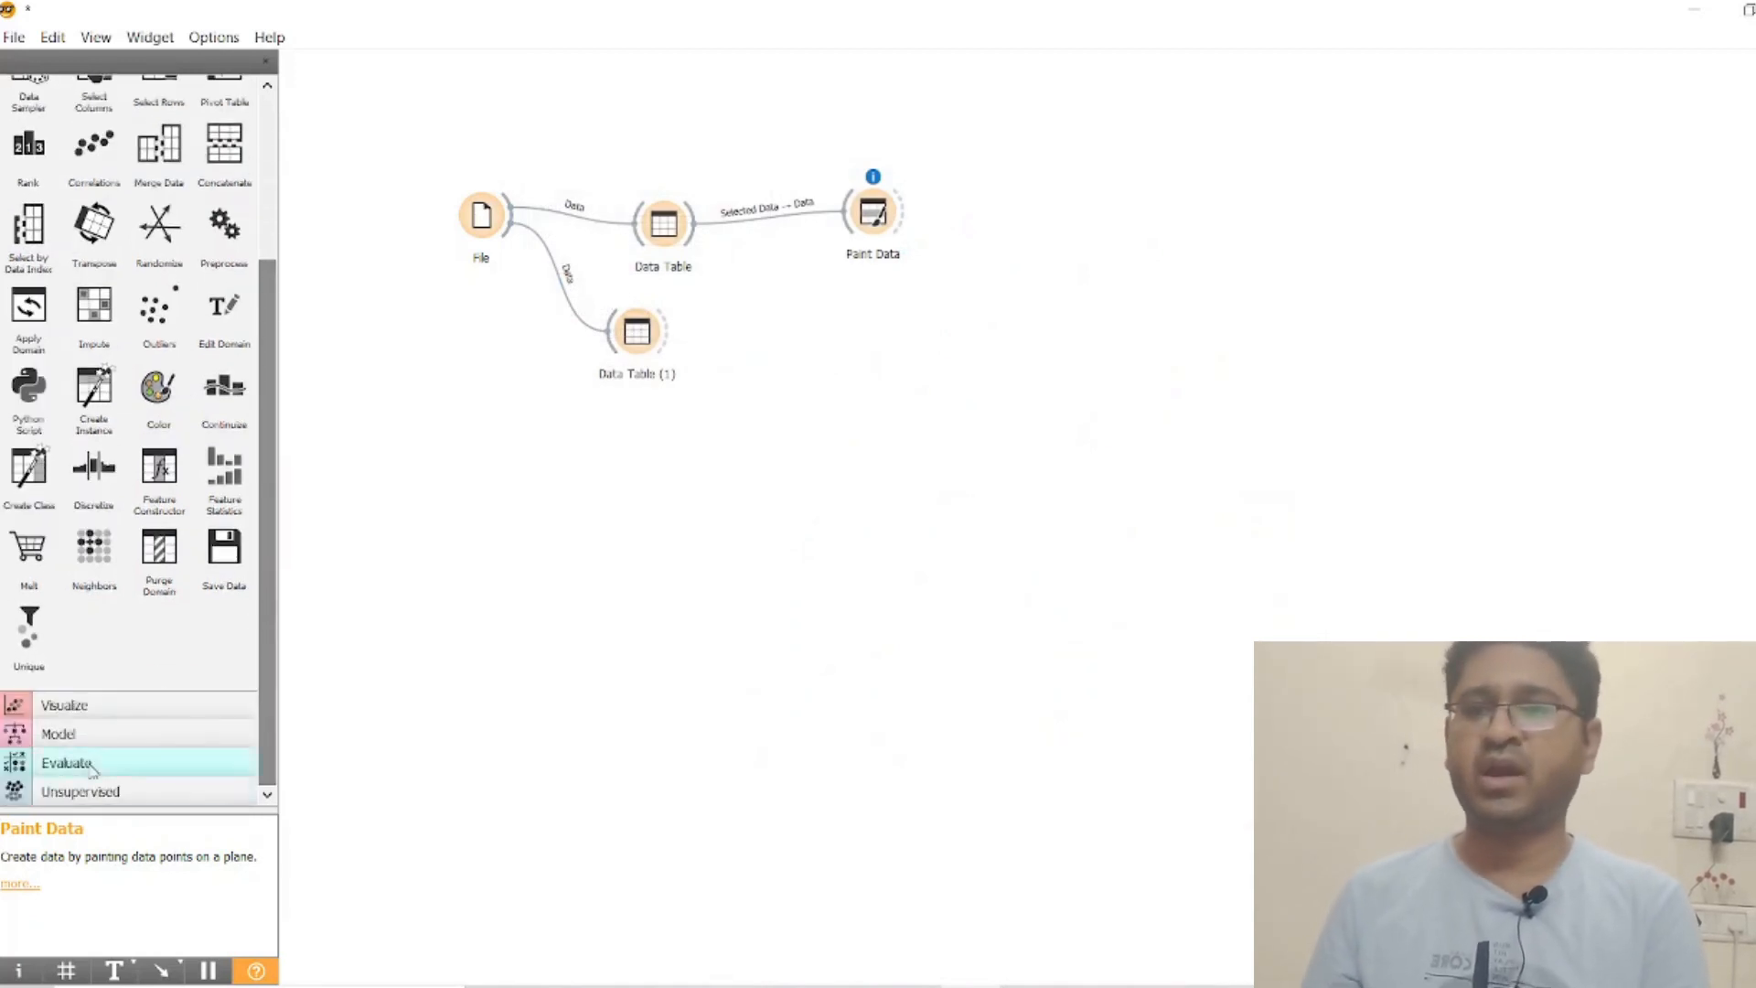
{"action": "left_click", "coordinate": [73, 711]}
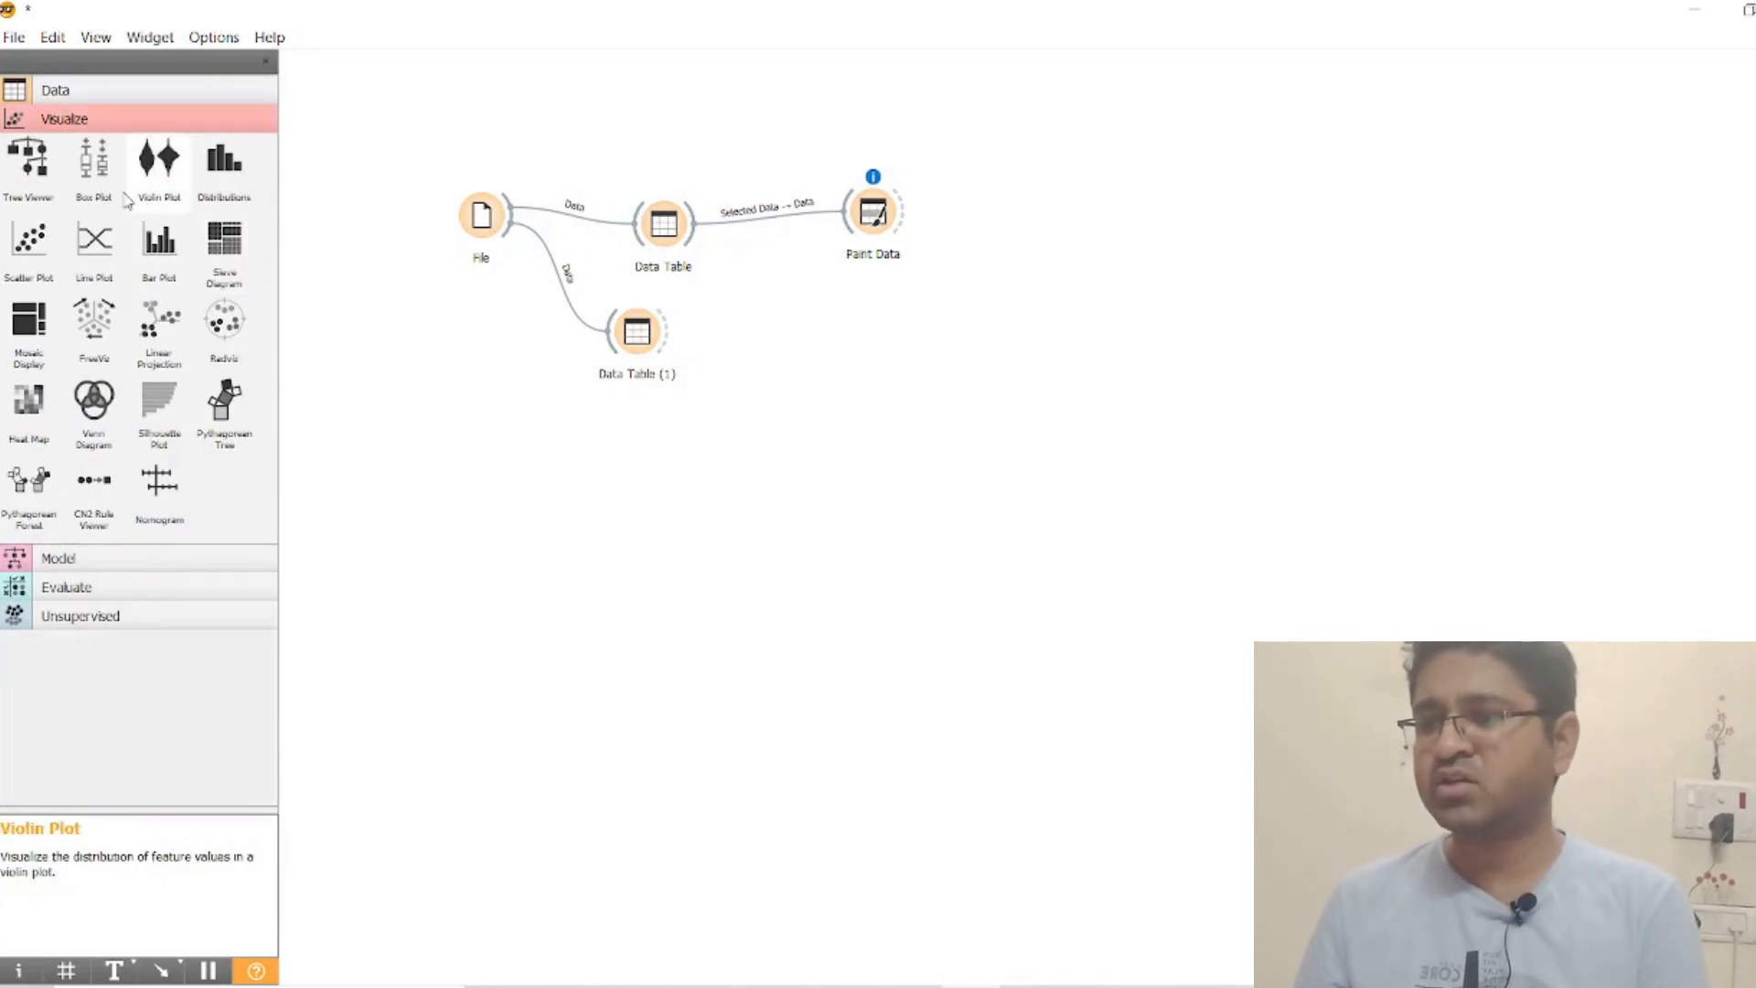
{"action": "left_click_drag", "start_coordinate": [93, 163], "coordinate": [809, 325]}
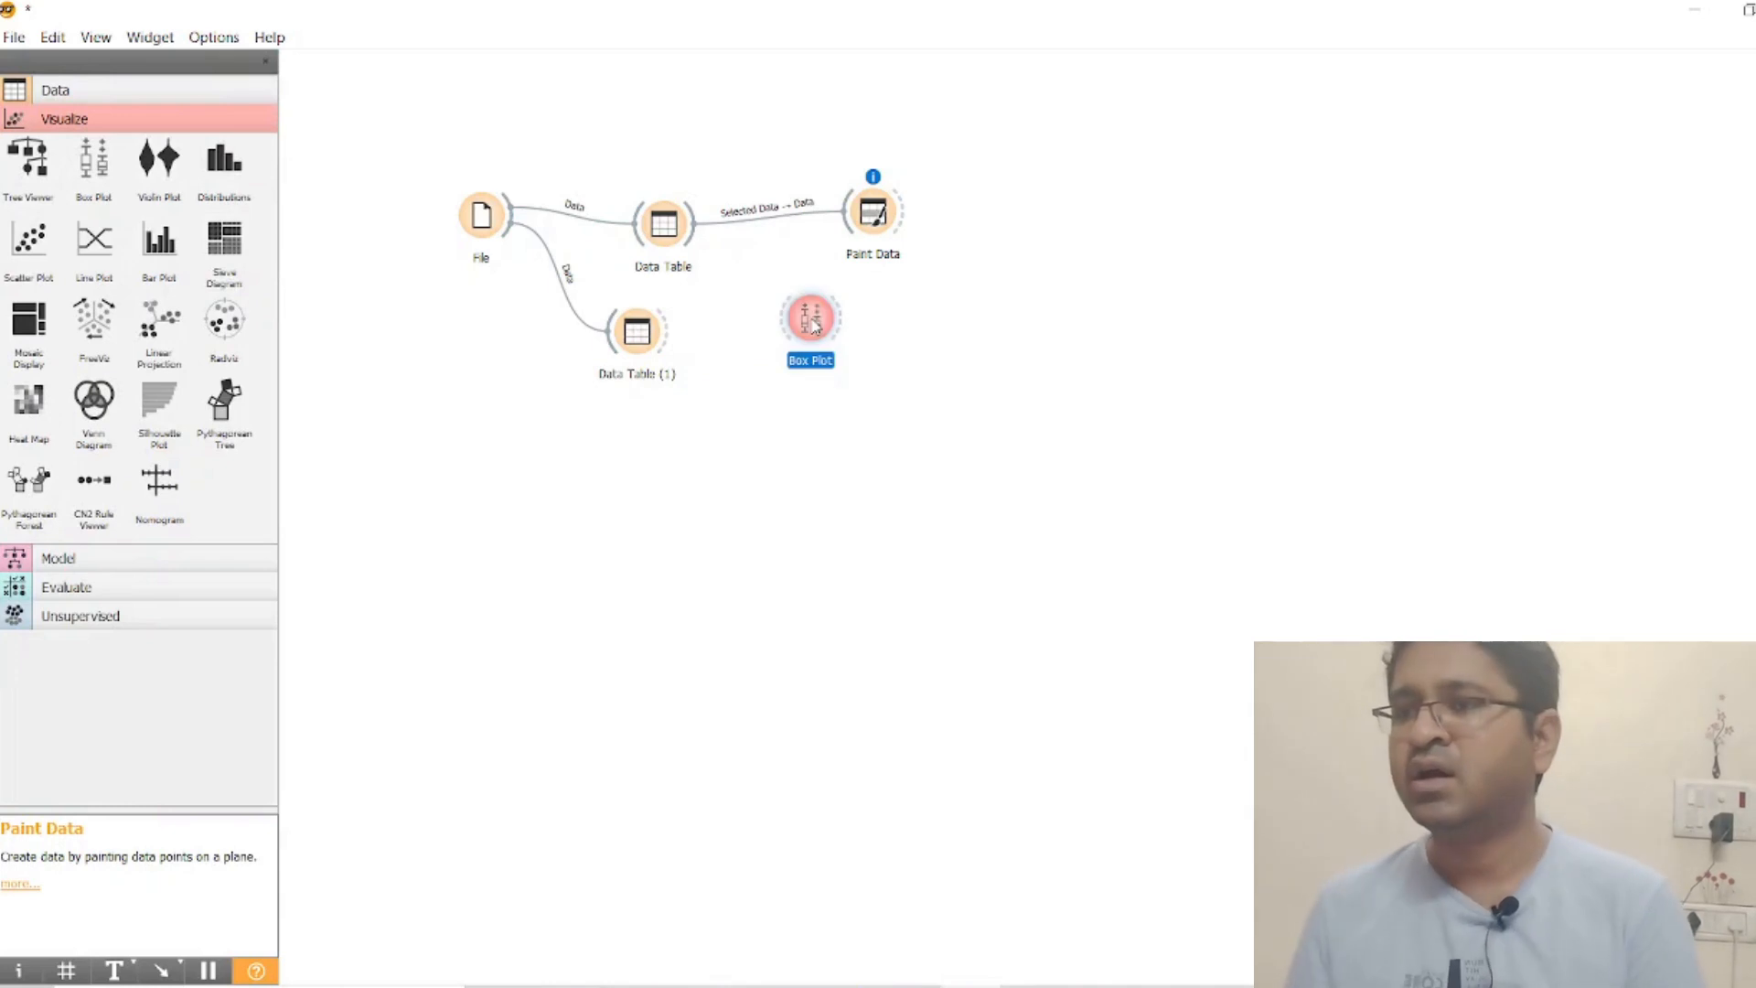
{"action": "left_click_drag", "start_coordinate": [672, 332], "coordinate": [791, 317]}
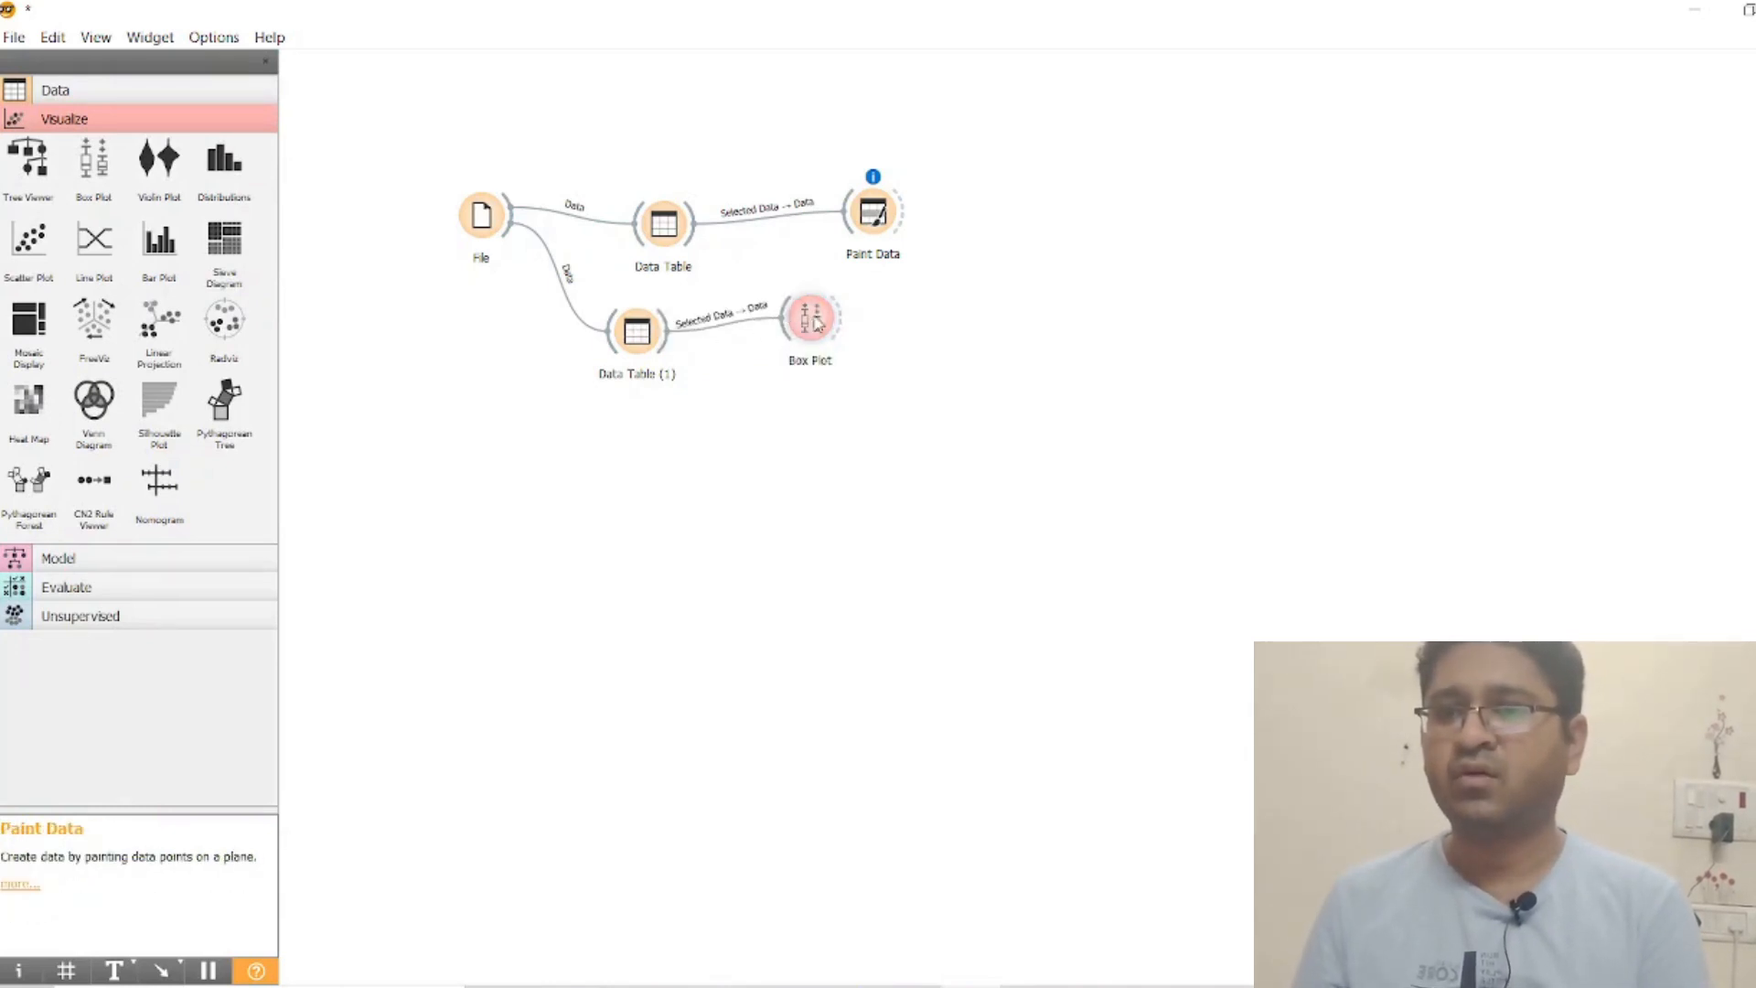
- View the Box Plot of sepal length grouped by iris, and place a Scatter Plot widget below the Box Plot widget
{"action": "double_click", "coordinate": [817, 322]}
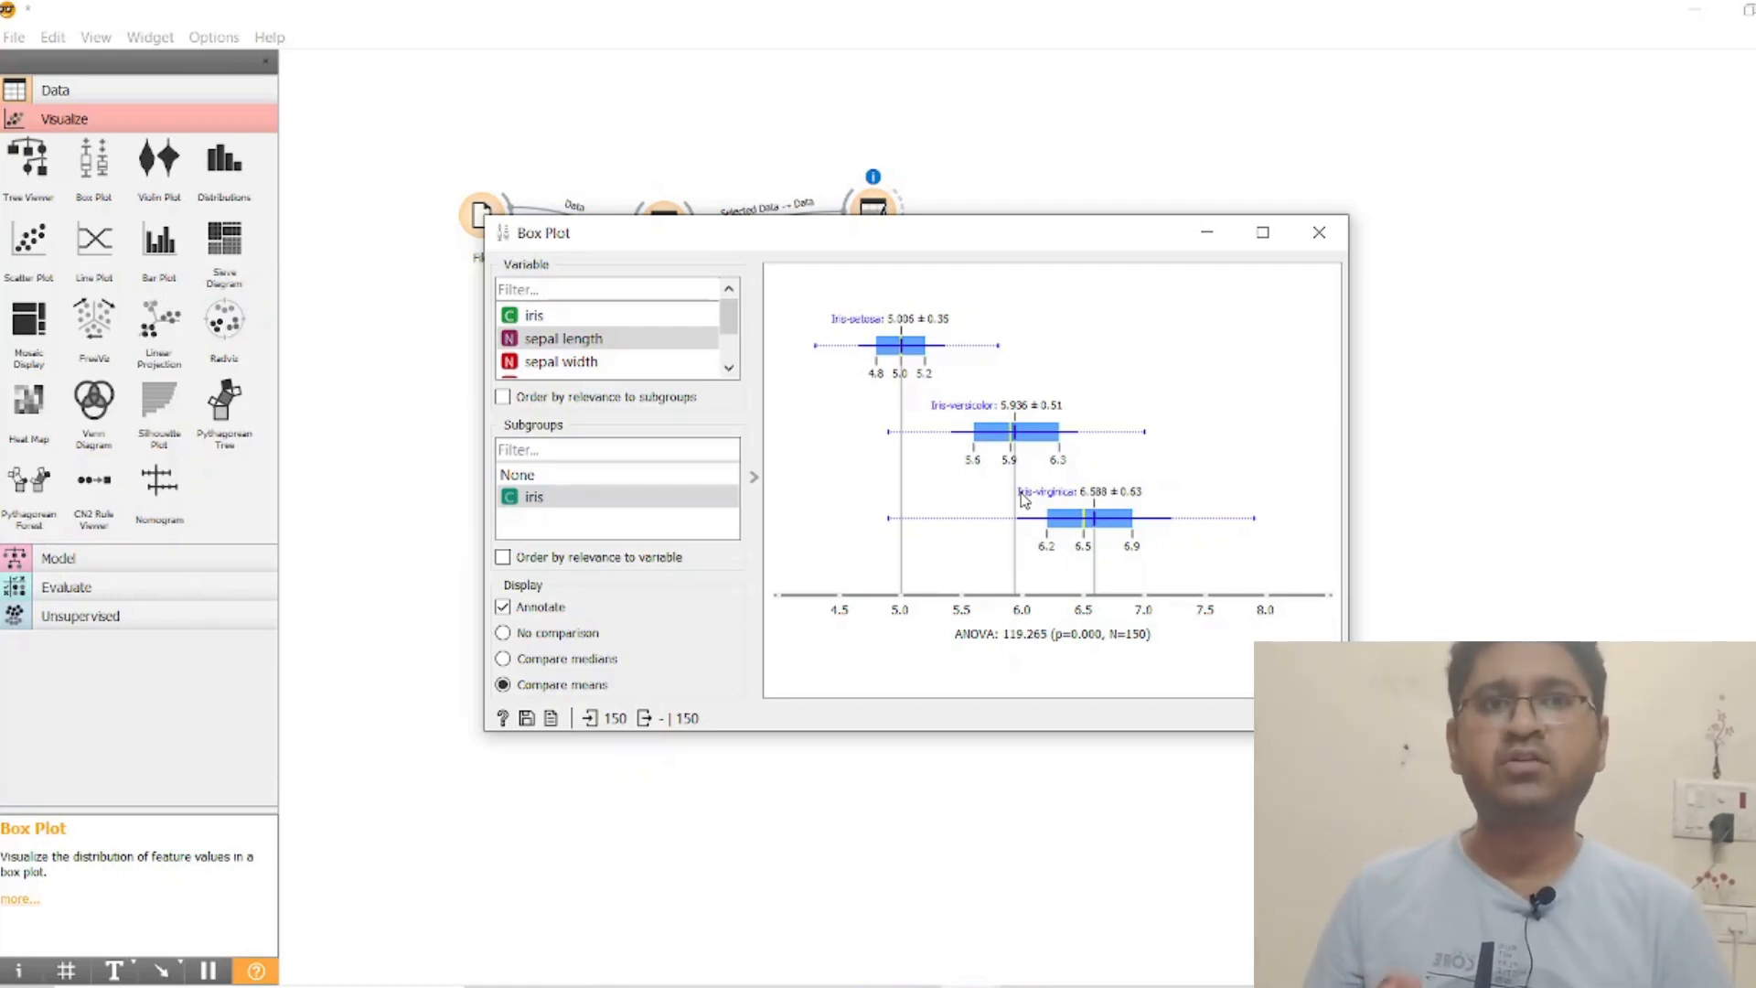
{"action": "left_click", "coordinate": [1318, 232]}
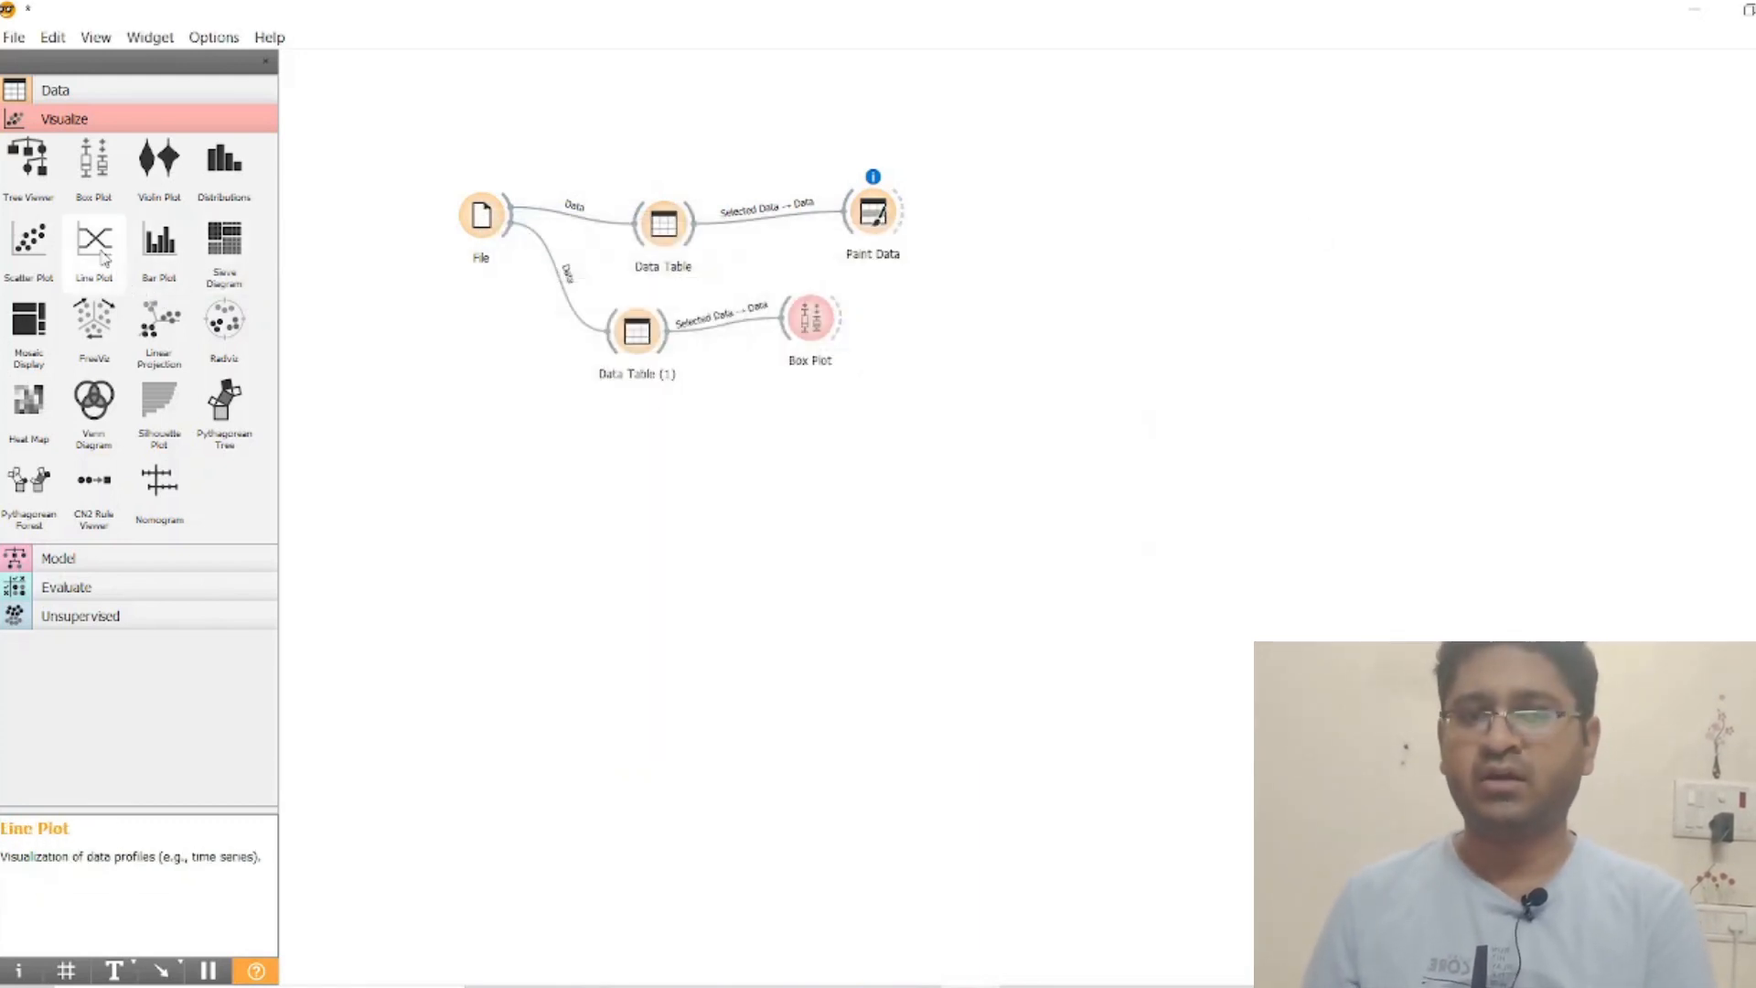
{"action": "left_click_drag", "start_coordinate": [30, 240], "coordinate": [784, 411]}
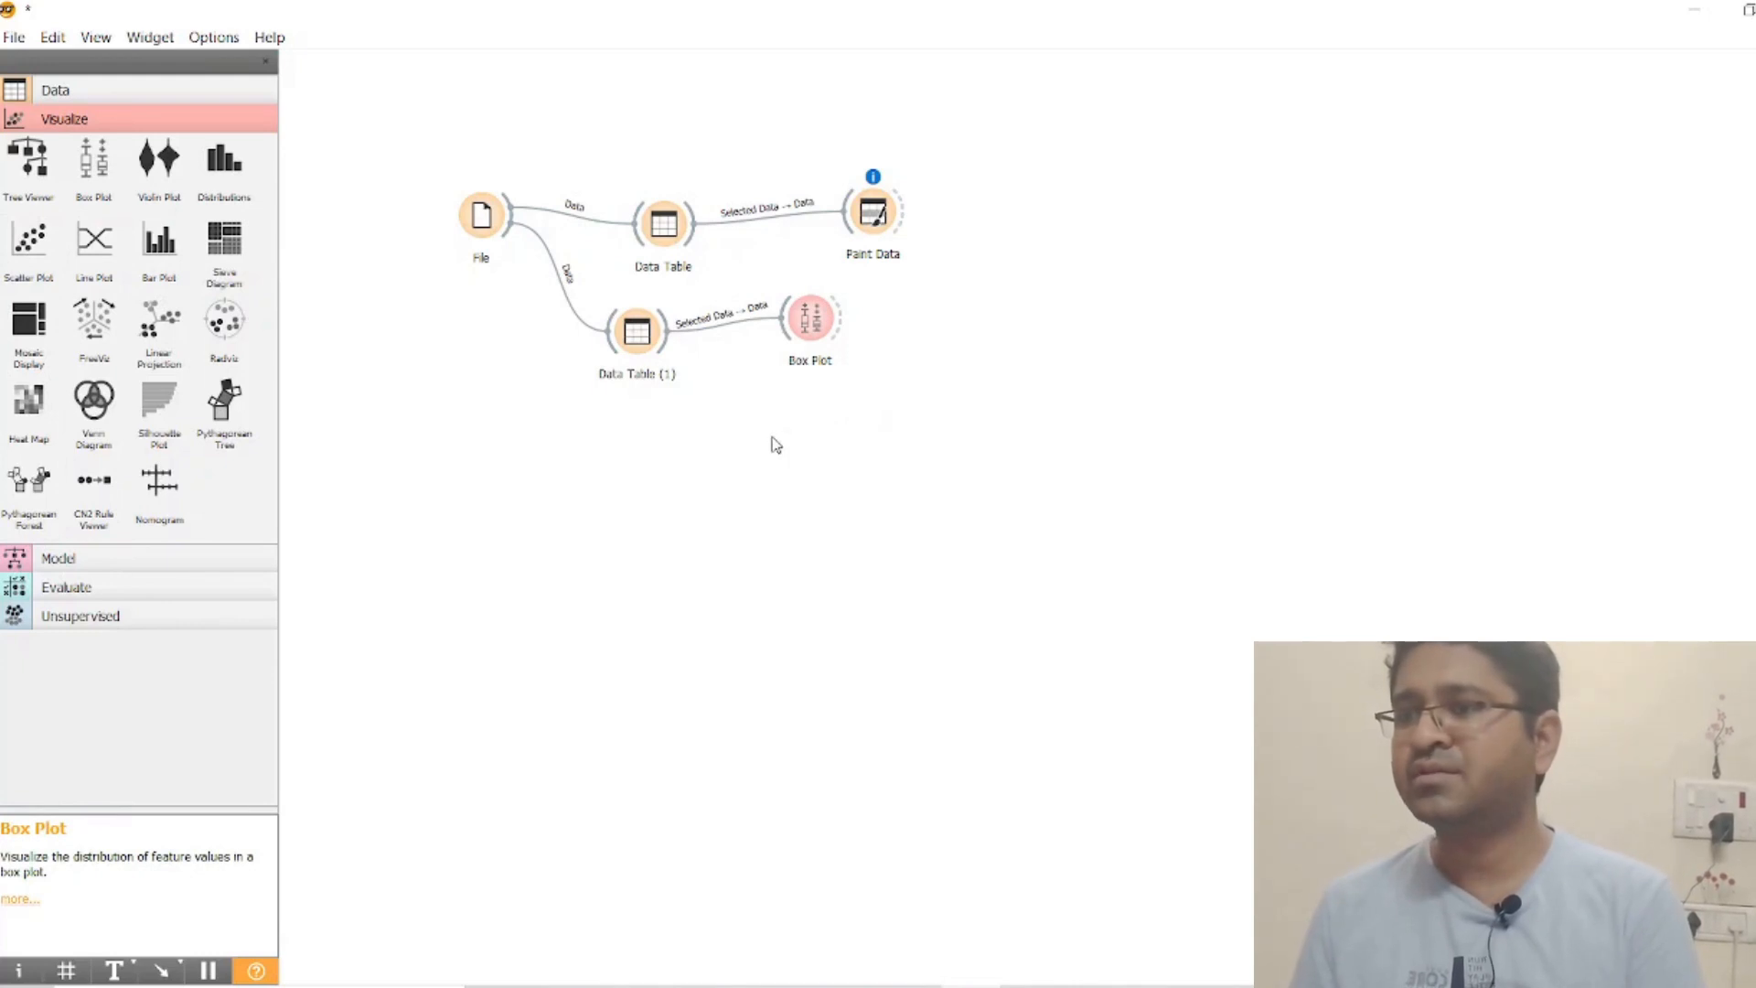
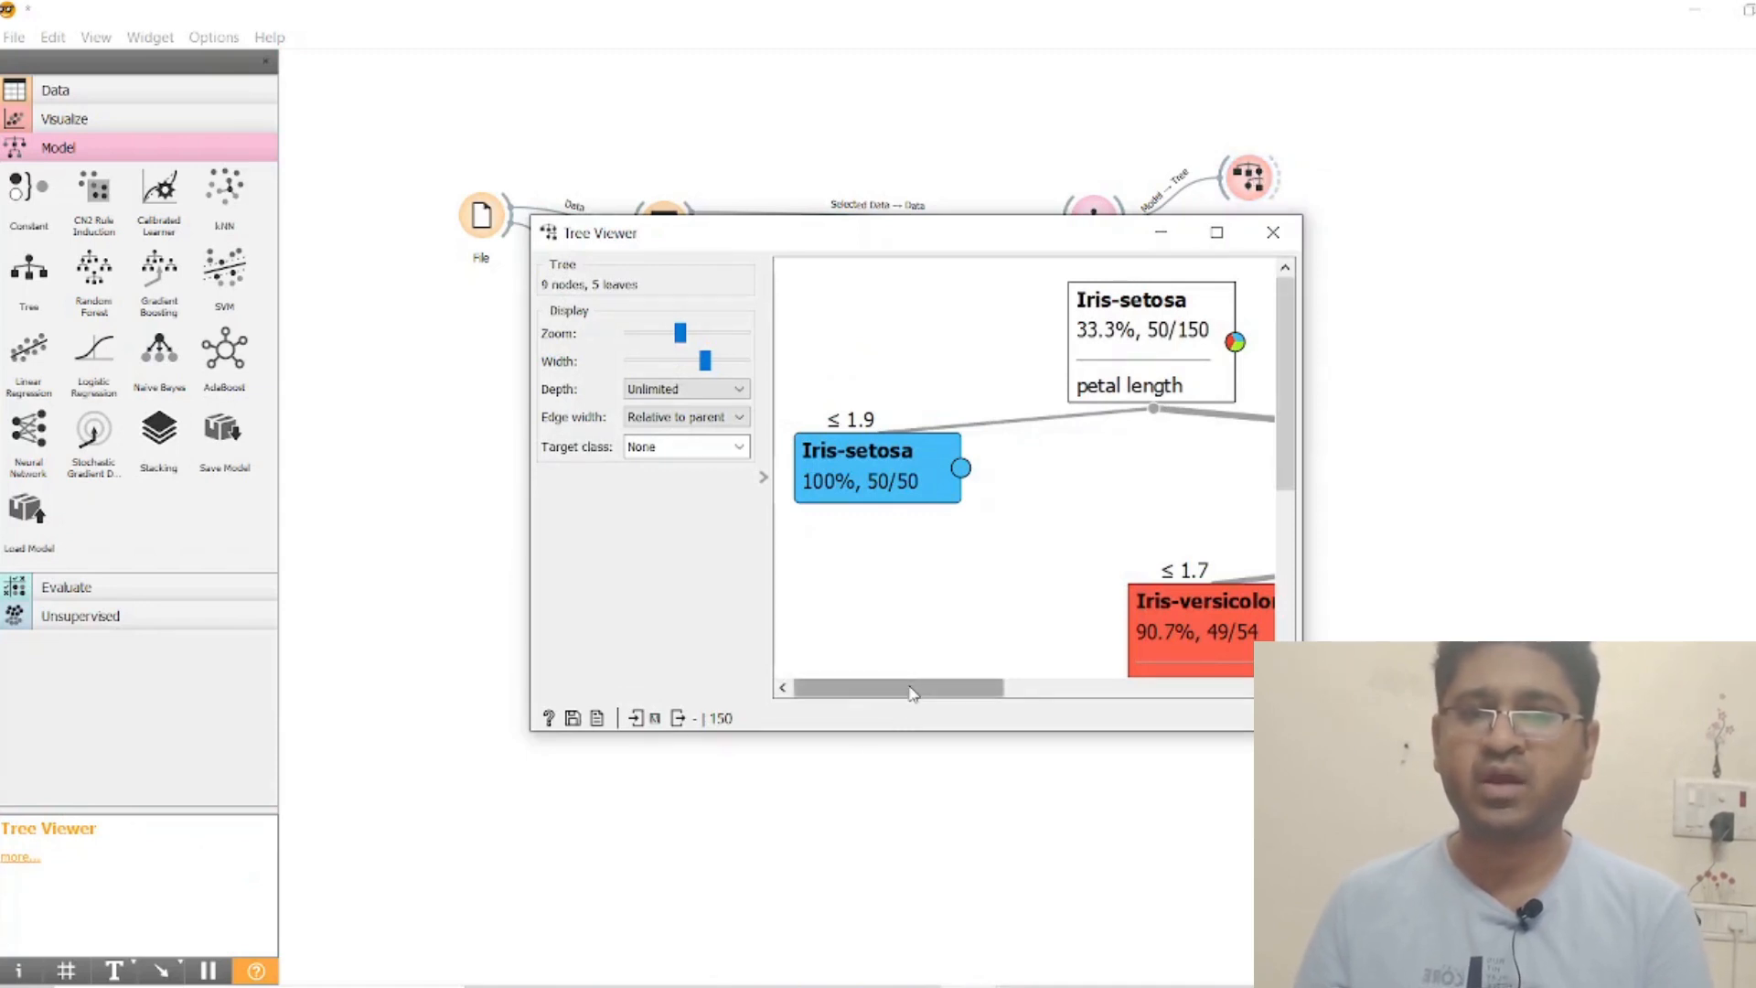
- Examine the whole iris decision tree in a maximized Tree Viewer window, and close the viewer
{"action": "left_click_drag", "start_coordinate": [911, 690], "coordinate": [1197, 688]}
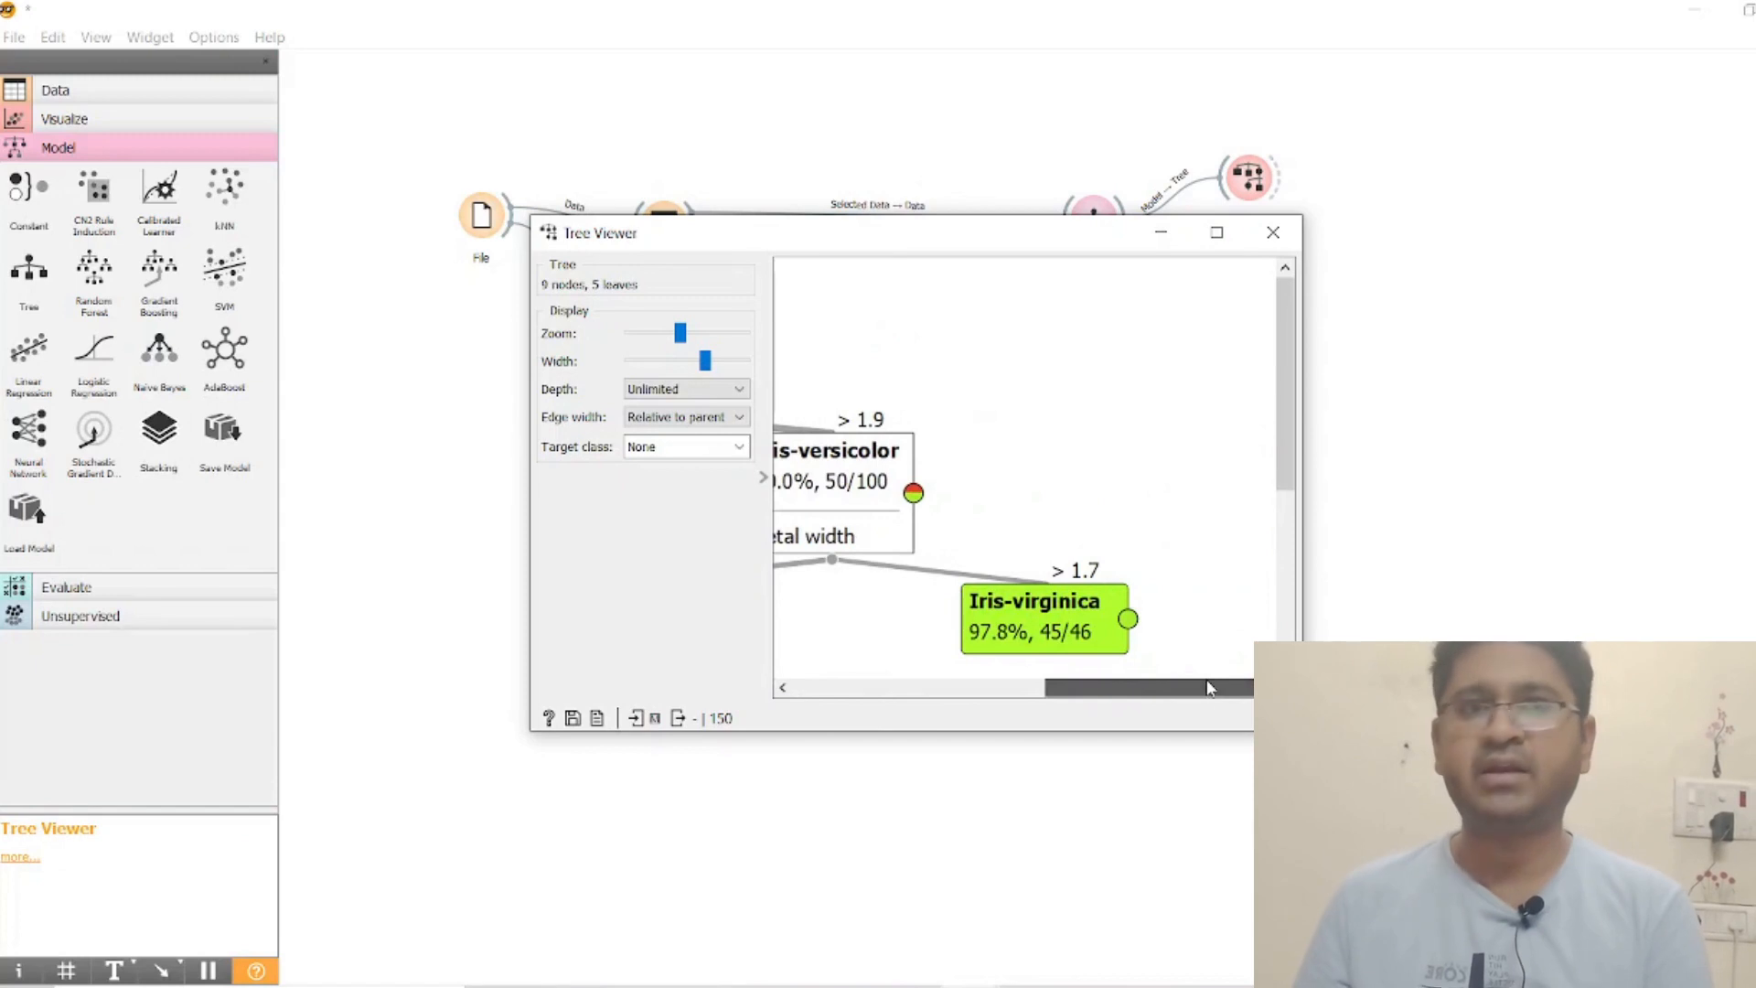
{"action": "left_click", "coordinate": [1218, 233]}
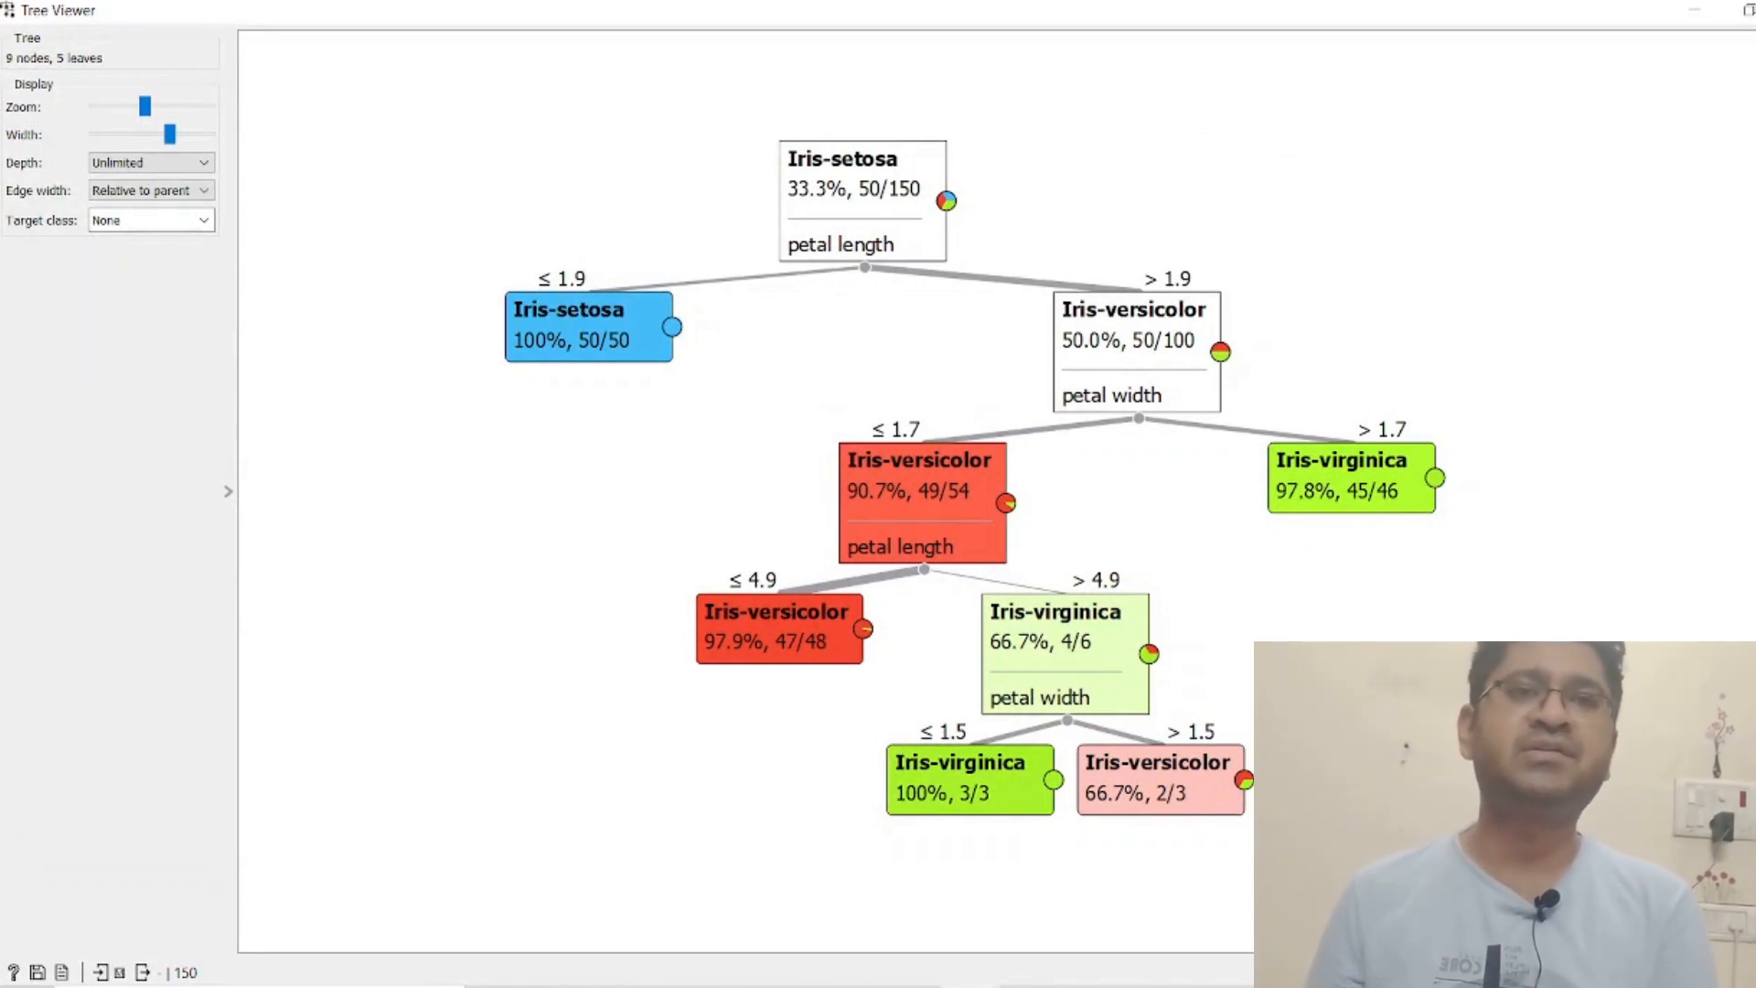
{"action": "left_click", "coordinate": [1754, 11]}
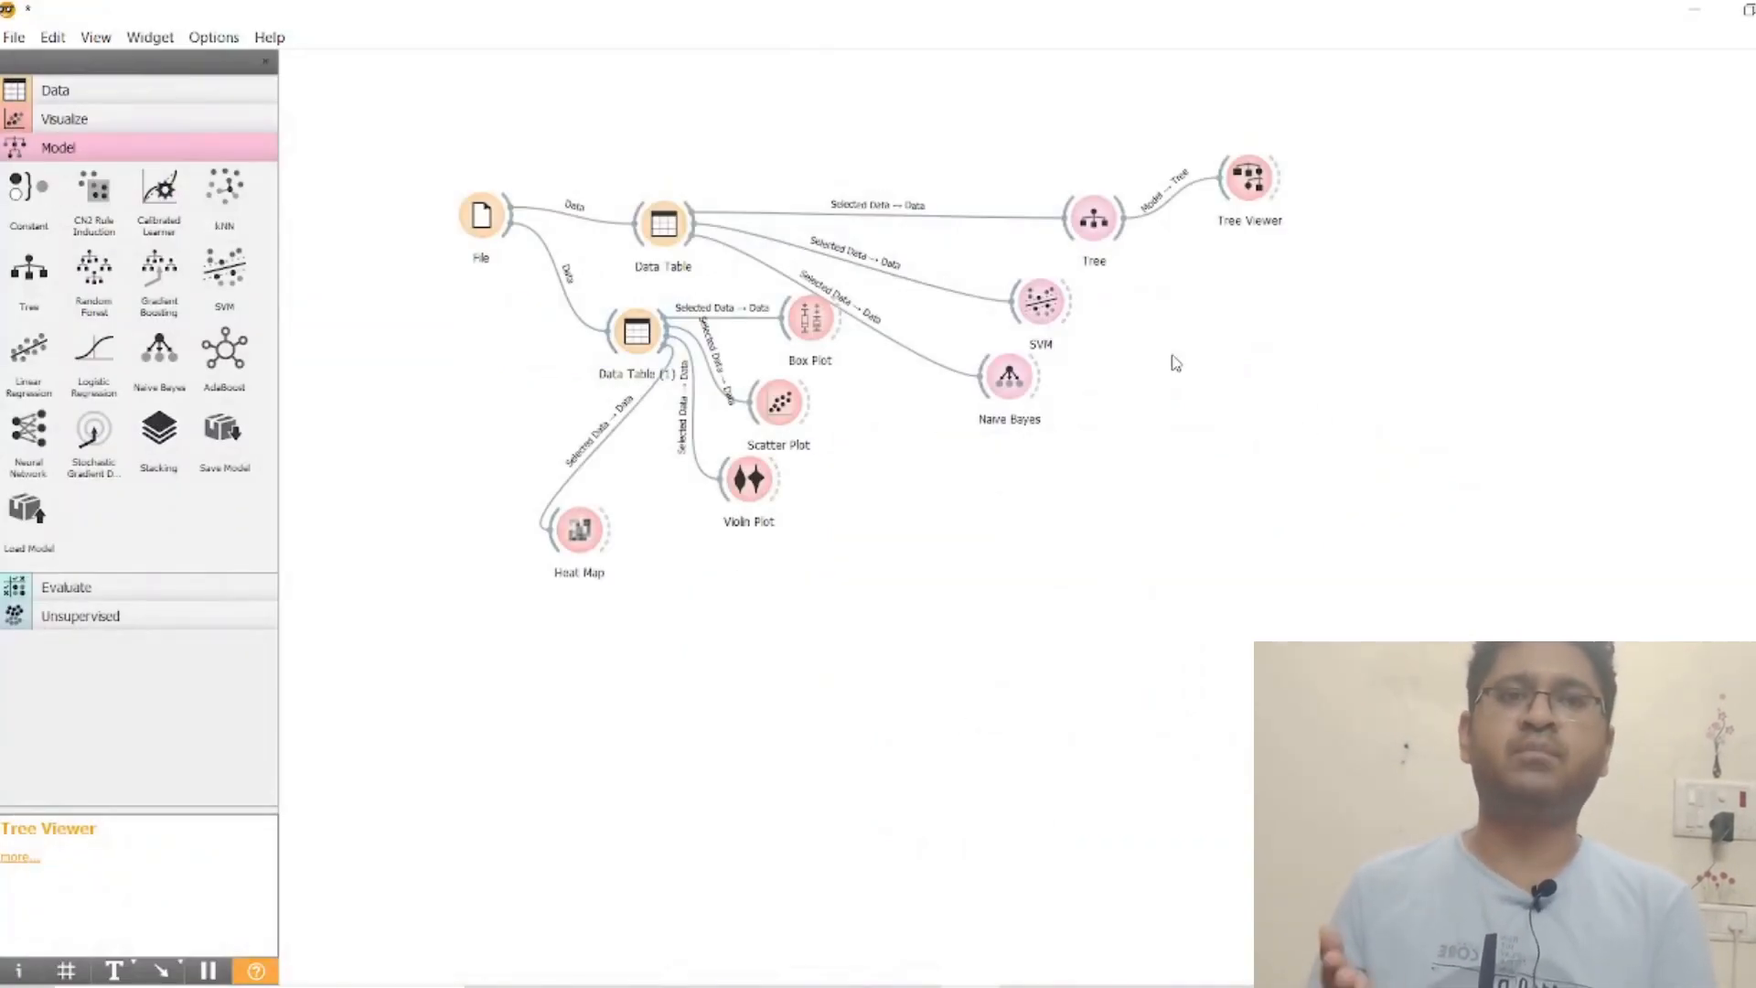
- Start a link from the SVM widget's output and cancel it without choosing a widget
{"action": "left_click_drag", "start_coordinate": [1071, 307], "coordinate": [1187, 313]}
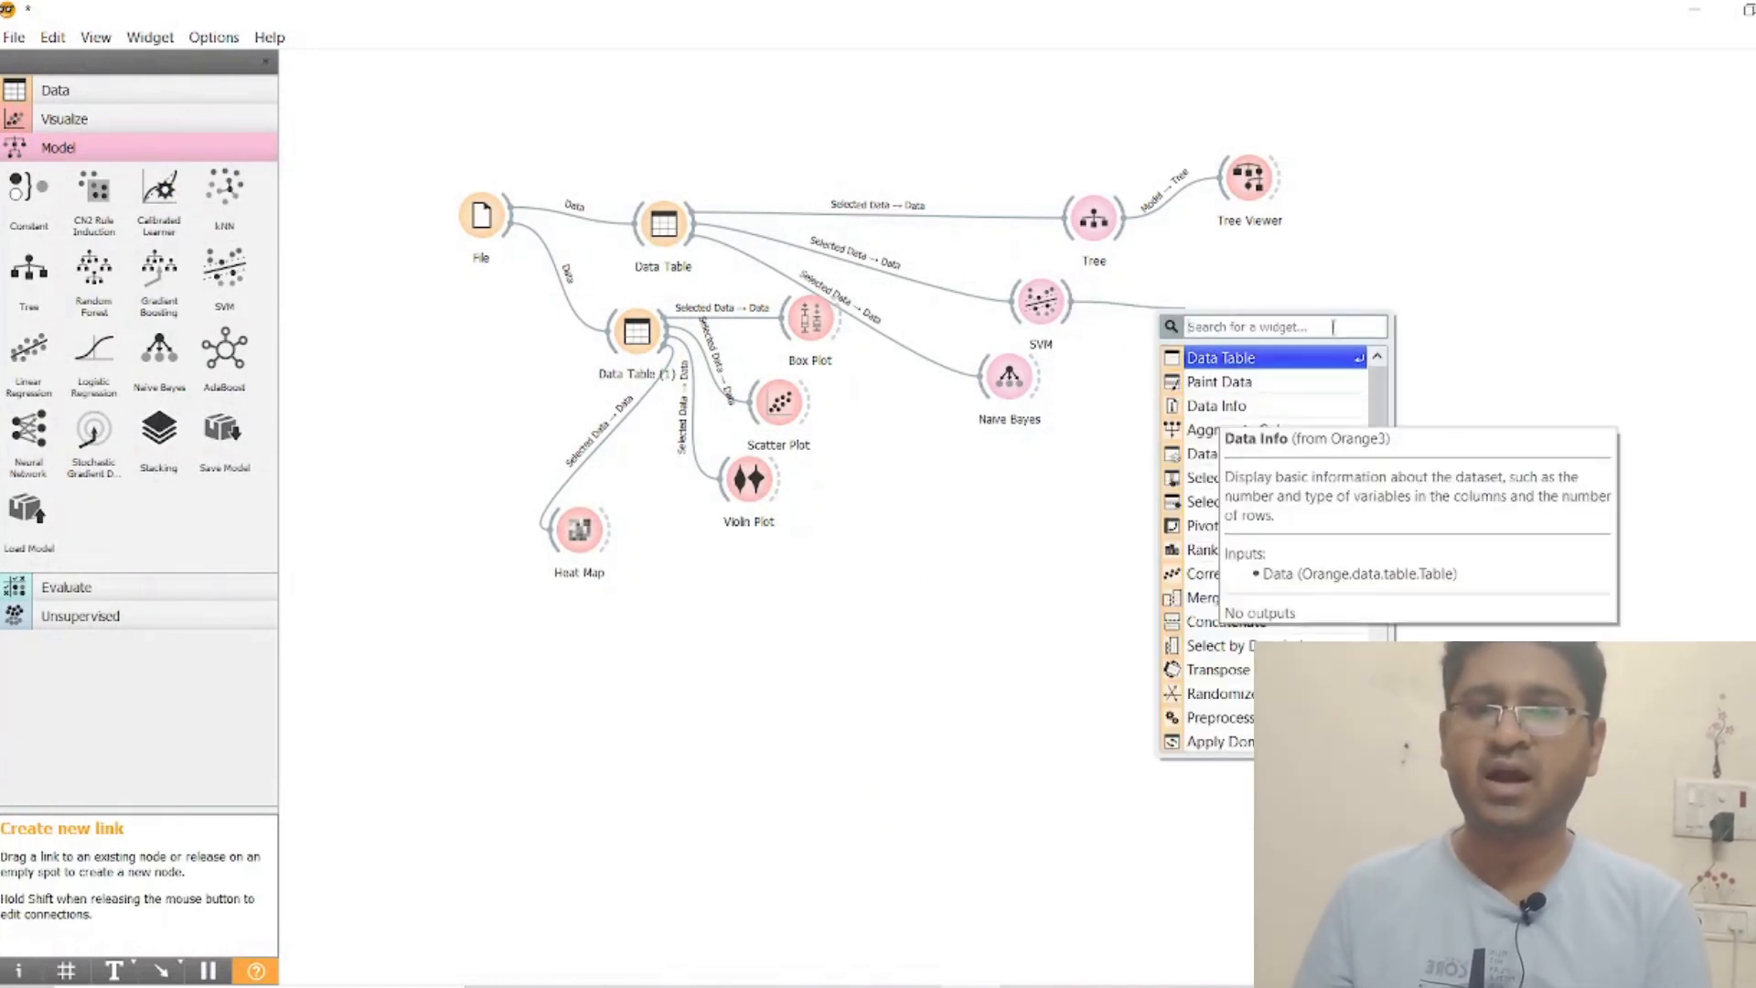
{"action": "left_click", "coordinate": [1343, 286]}
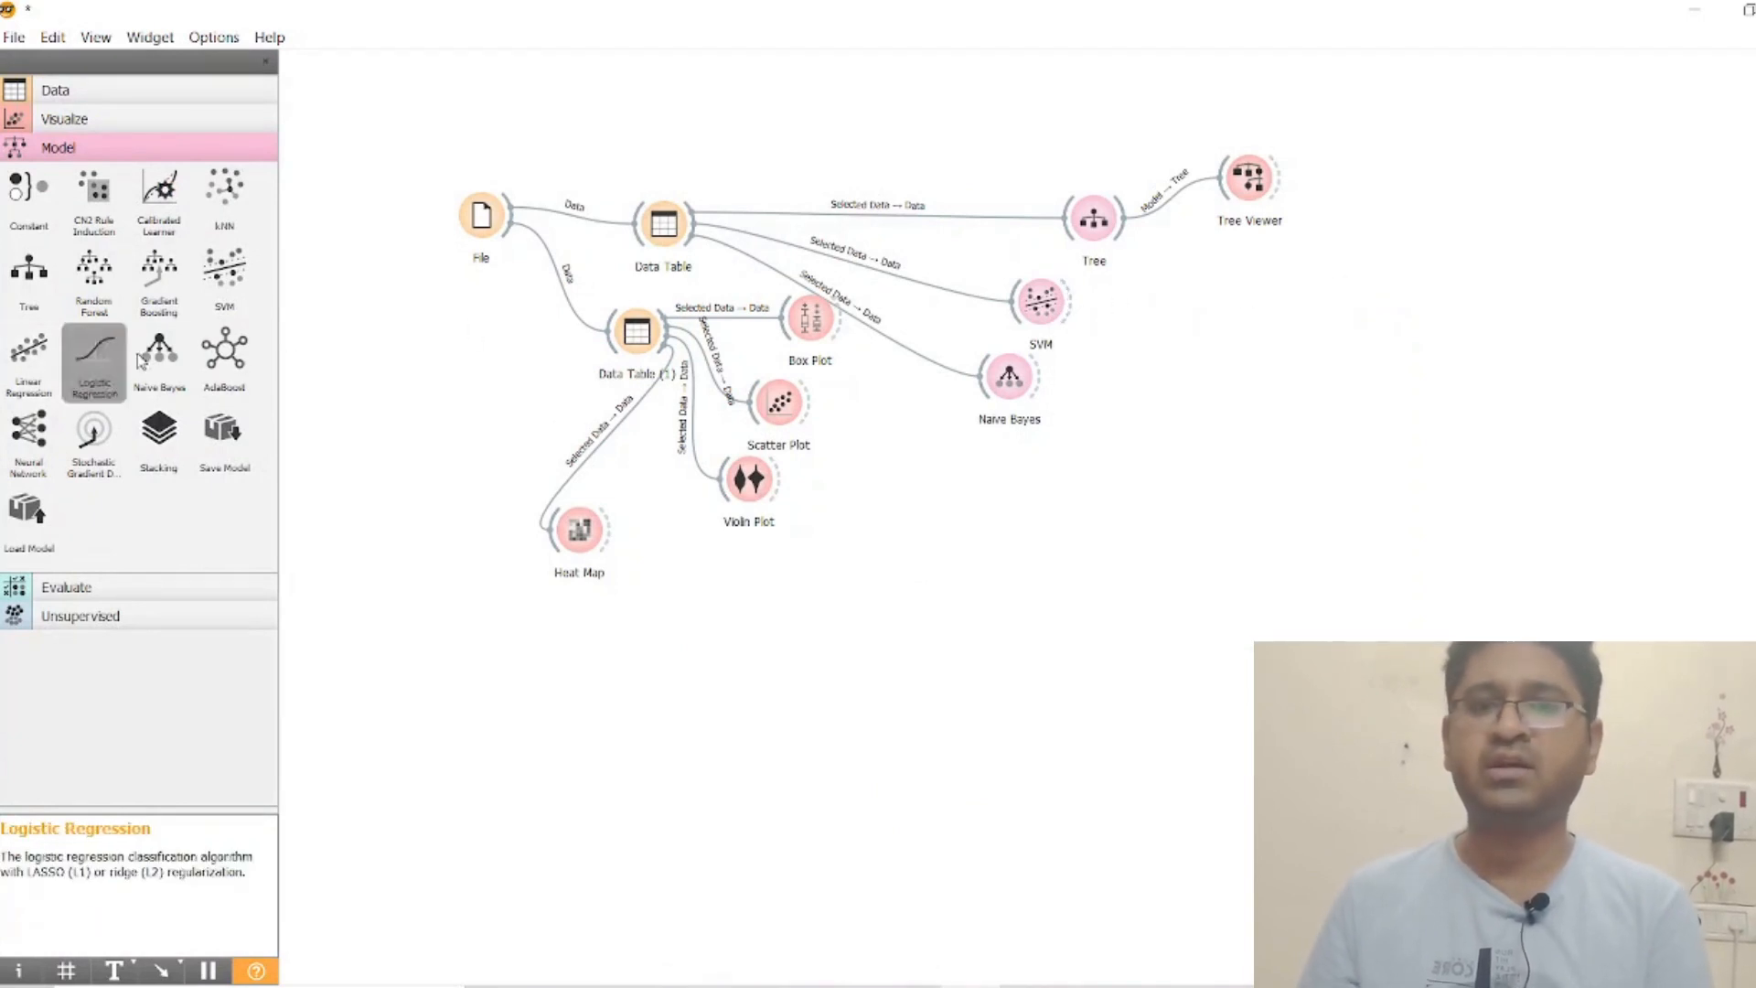
- Add a Logistic Regression widget linked to the first Data Table's output, and check its settings
{"action": "left_click_drag", "start_coordinate": [101, 362], "coordinate": [1079, 468]}
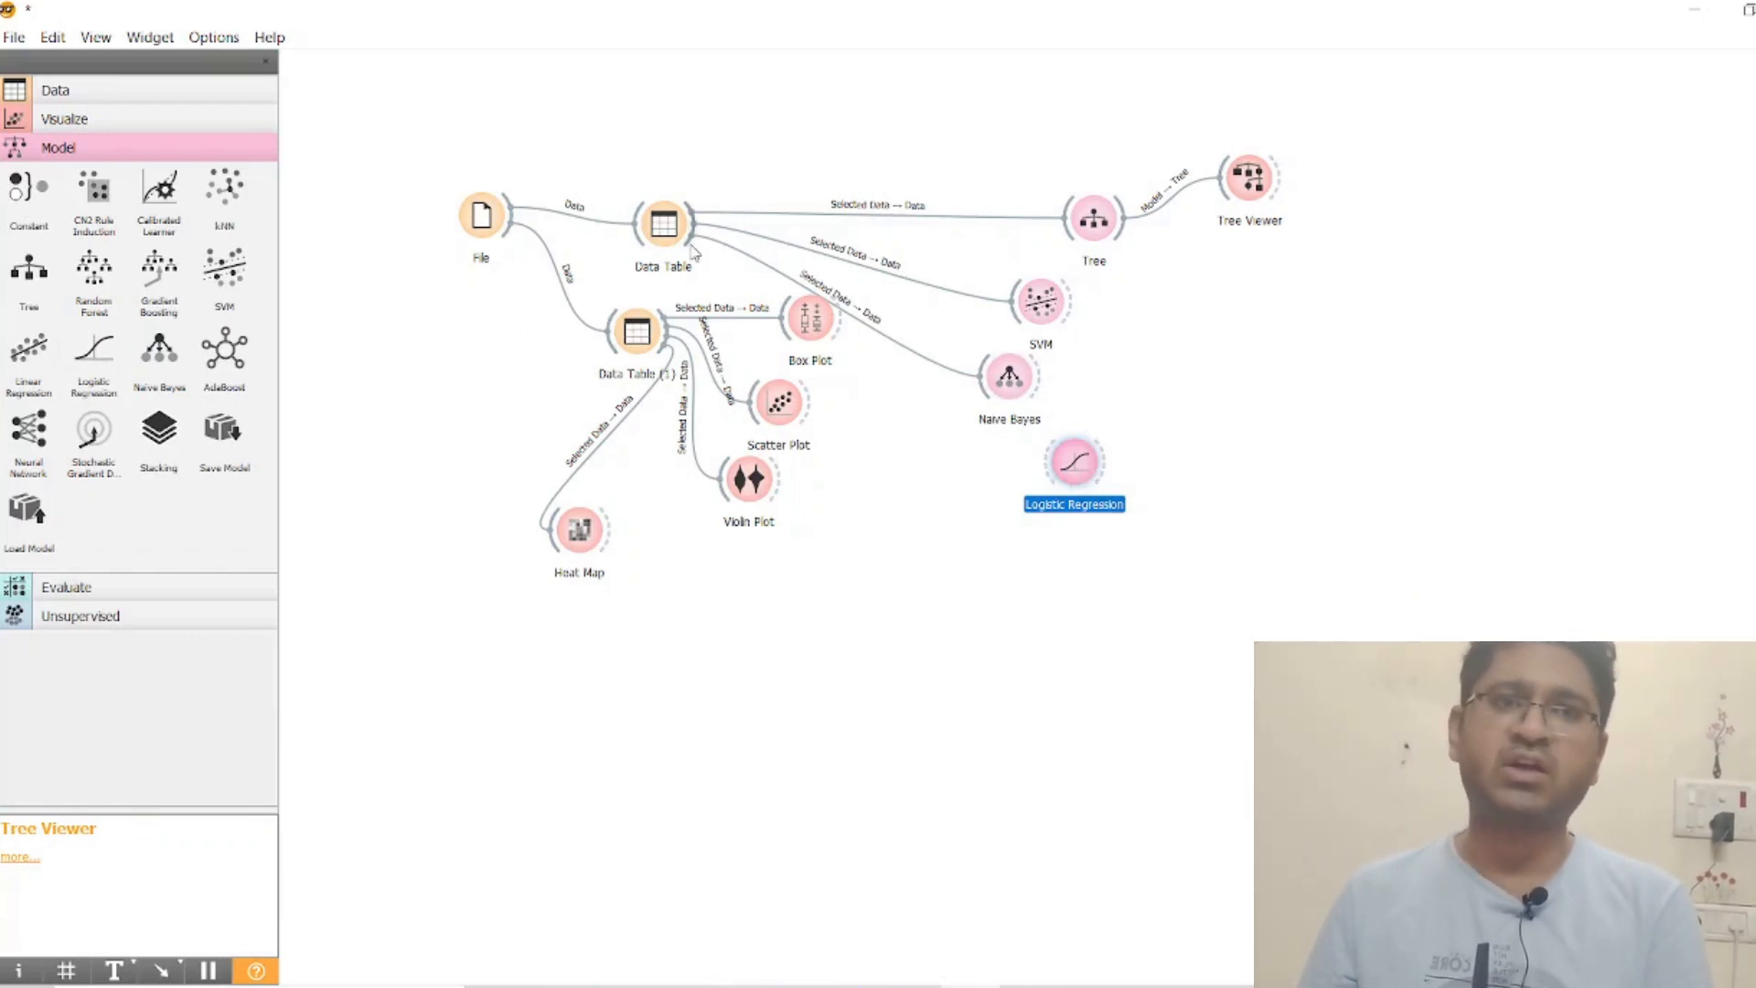
{"action": "left_click_drag", "start_coordinate": [691, 245], "coordinate": [1073, 462]}
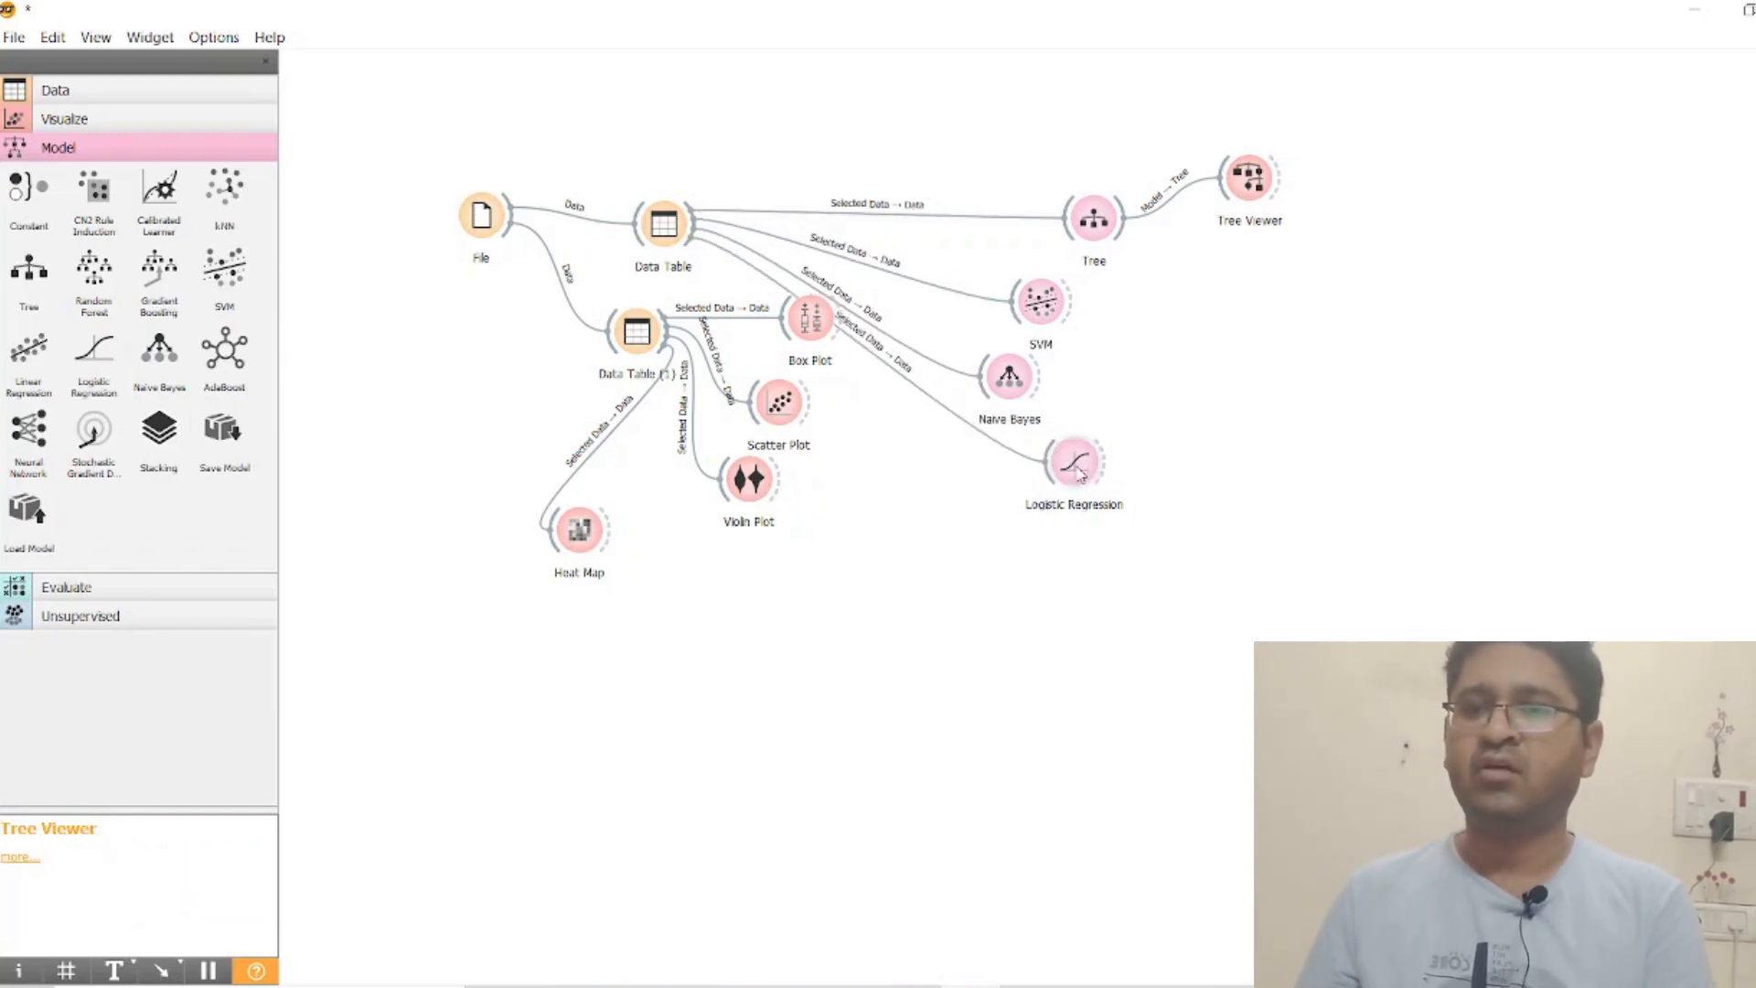
{"action": "double_click", "coordinate": [1079, 464]}
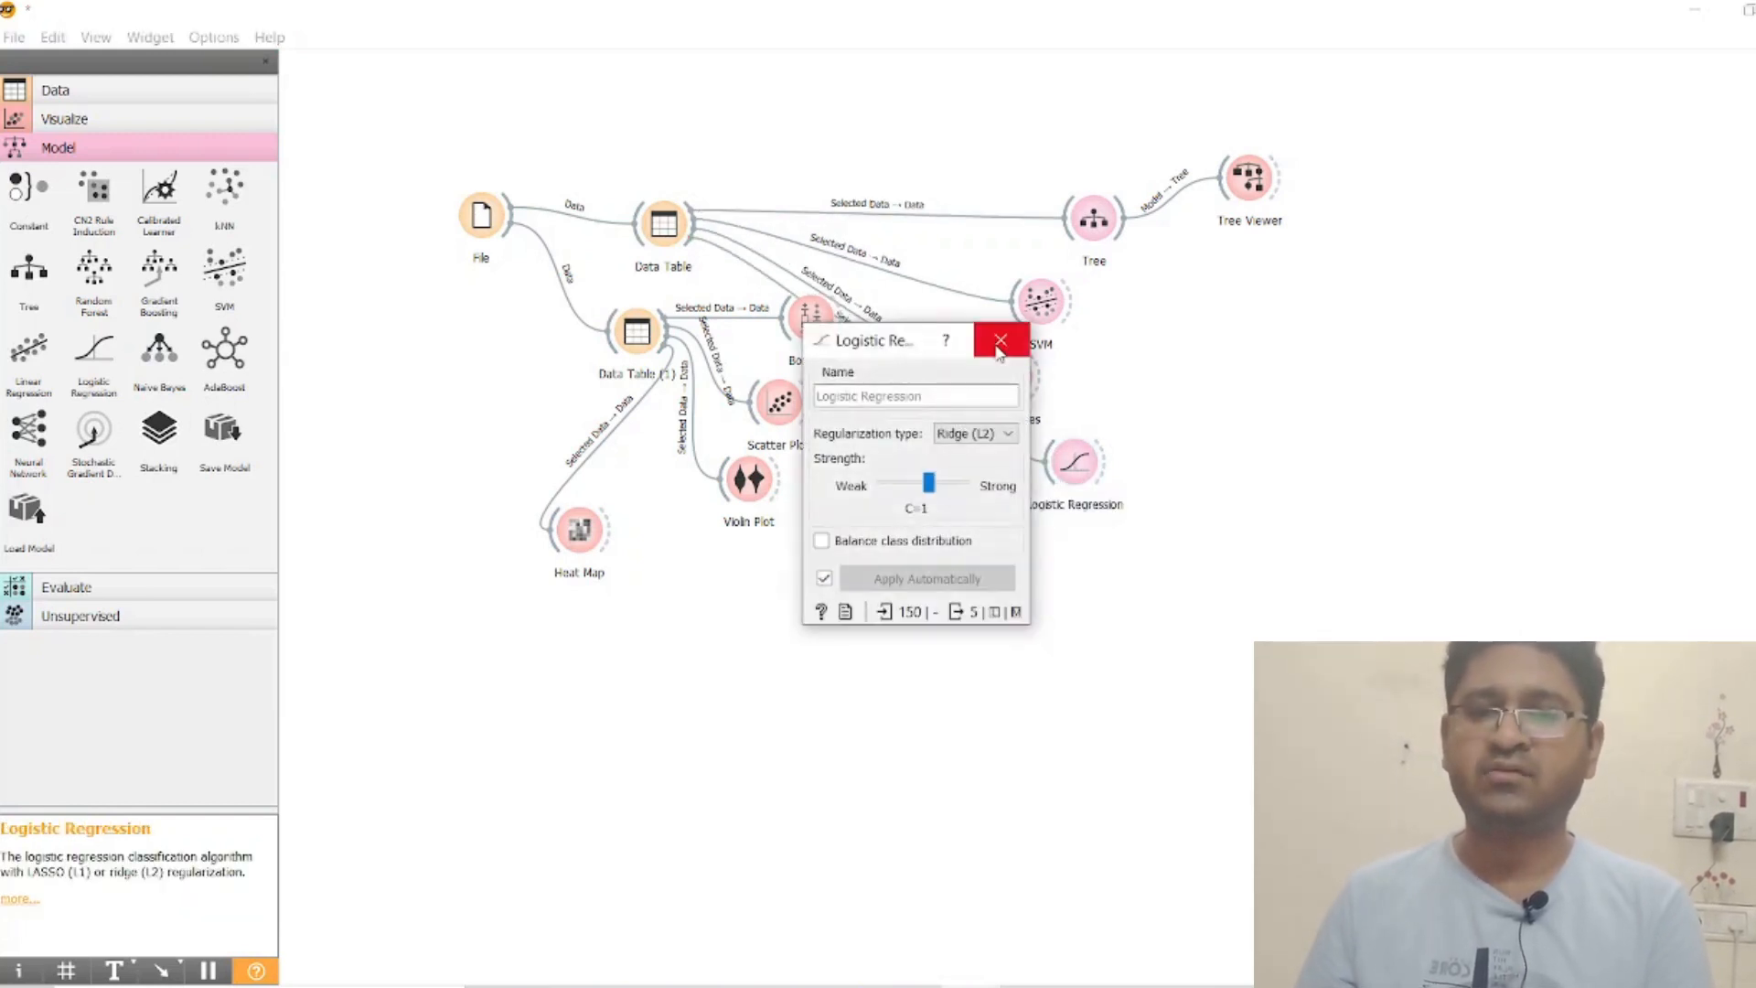
{"action": "left_click", "coordinate": [1001, 340]}
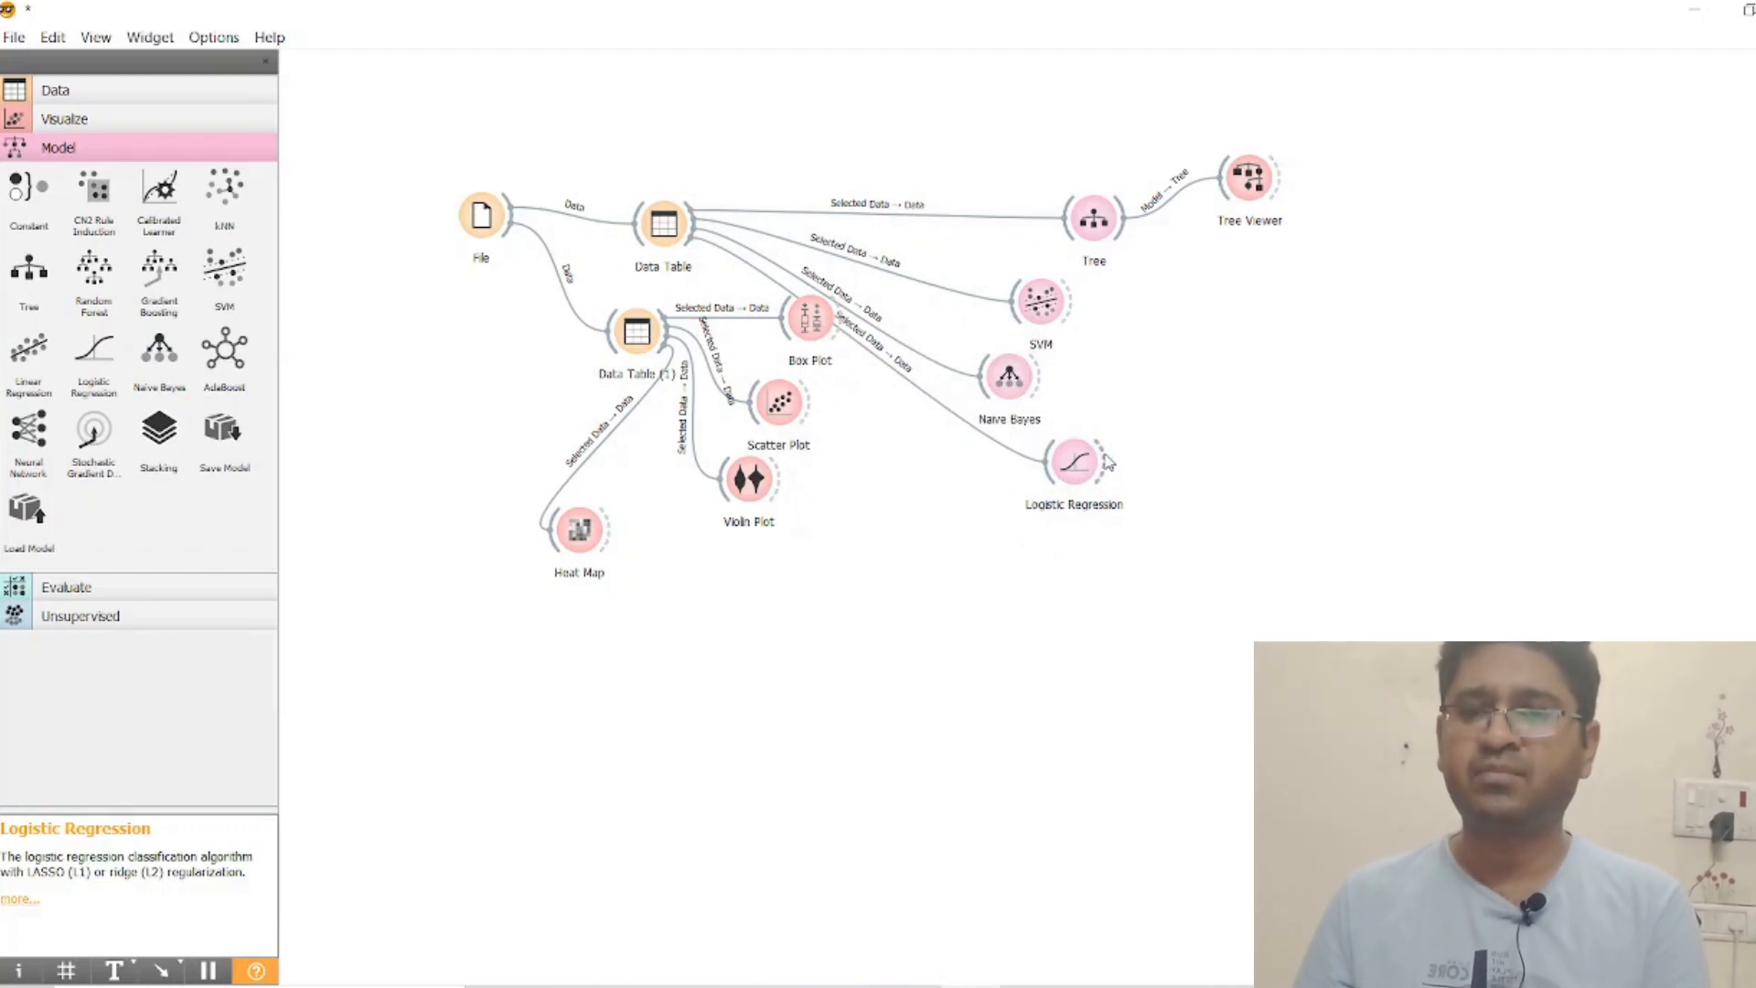
- Link a new Correlations widget to the Logistic Regression output, and view its Pearson correlations
{"action": "left_click_drag", "start_coordinate": [1108, 462], "coordinate": [1206, 409]}
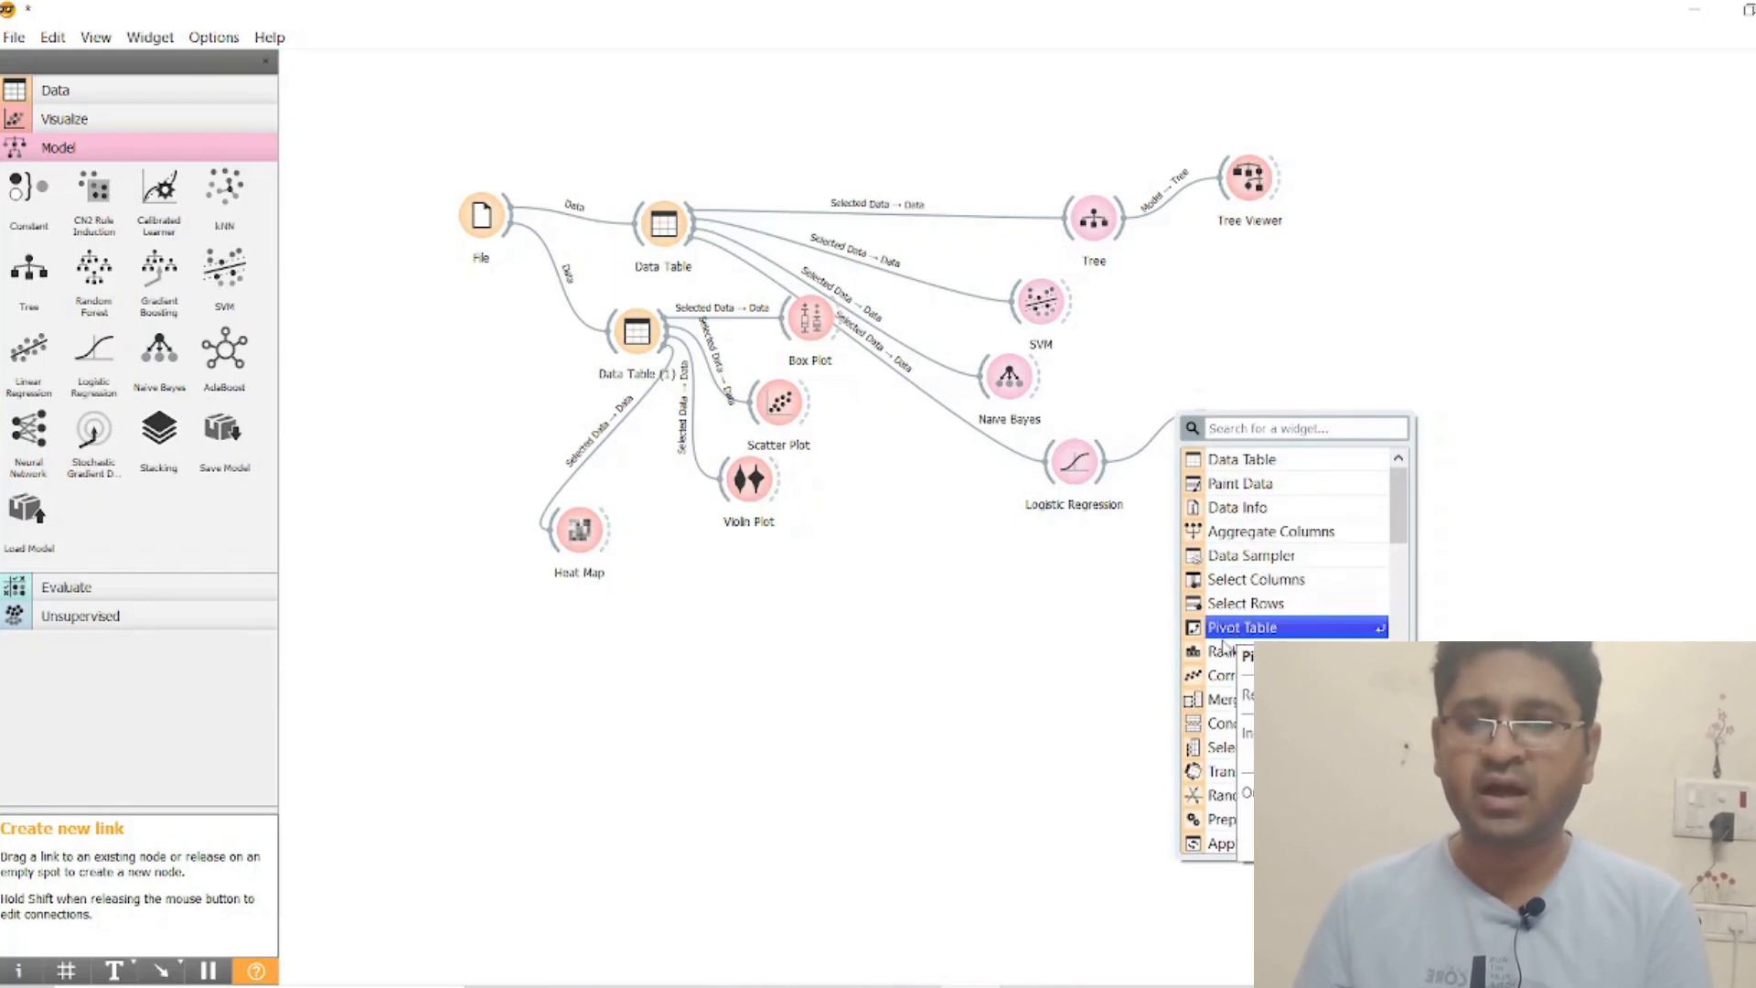
{"action": "left_click", "coordinate": [1224, 675]}
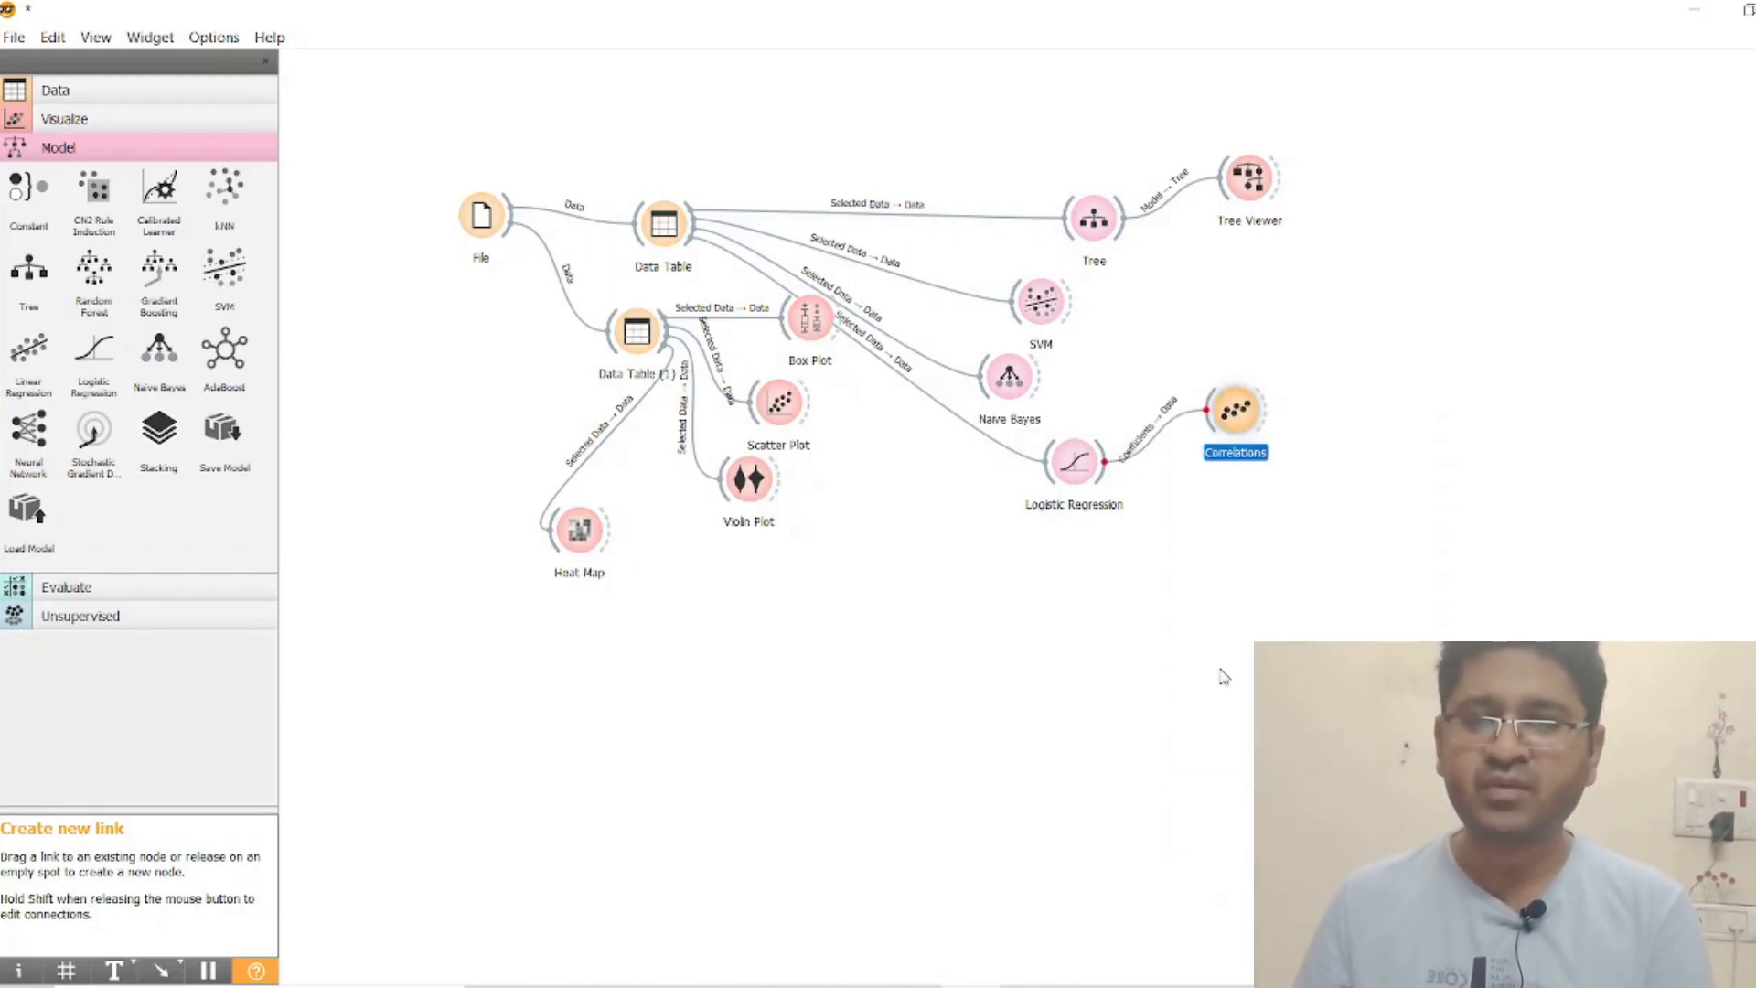
{"action": "double_click", "coordinate": [1236, 409]}
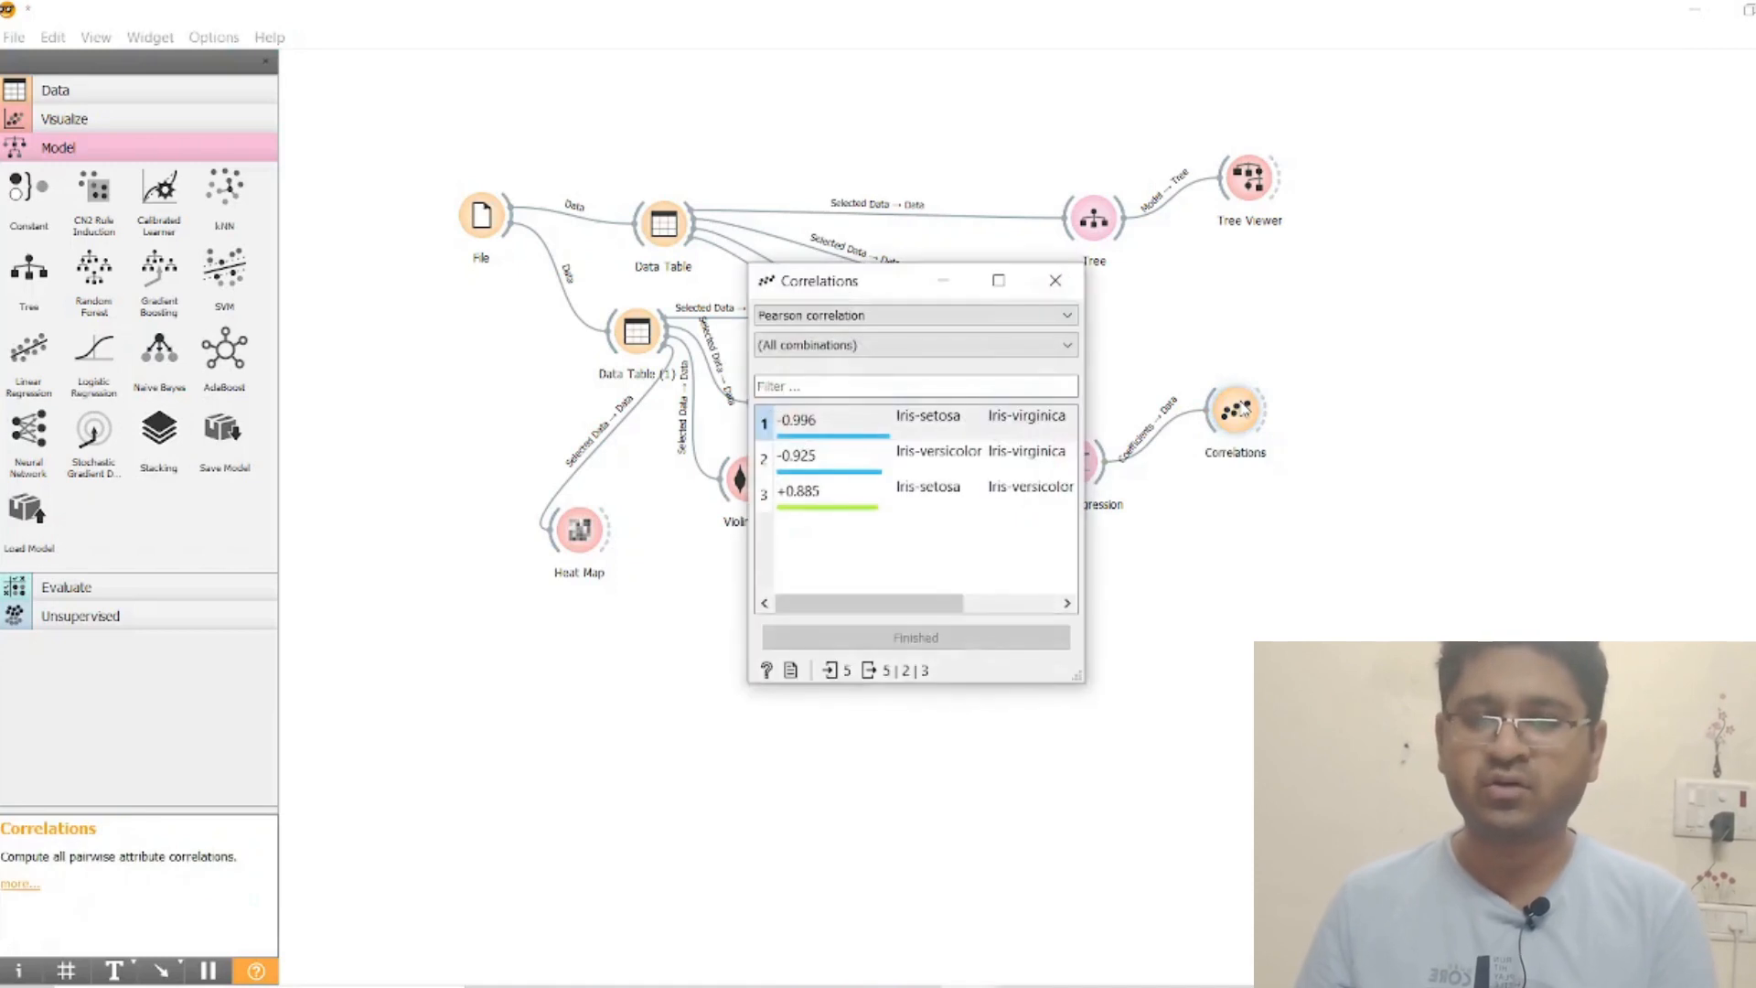
{"action": "left_click", "coordinate": [1043, 284]}
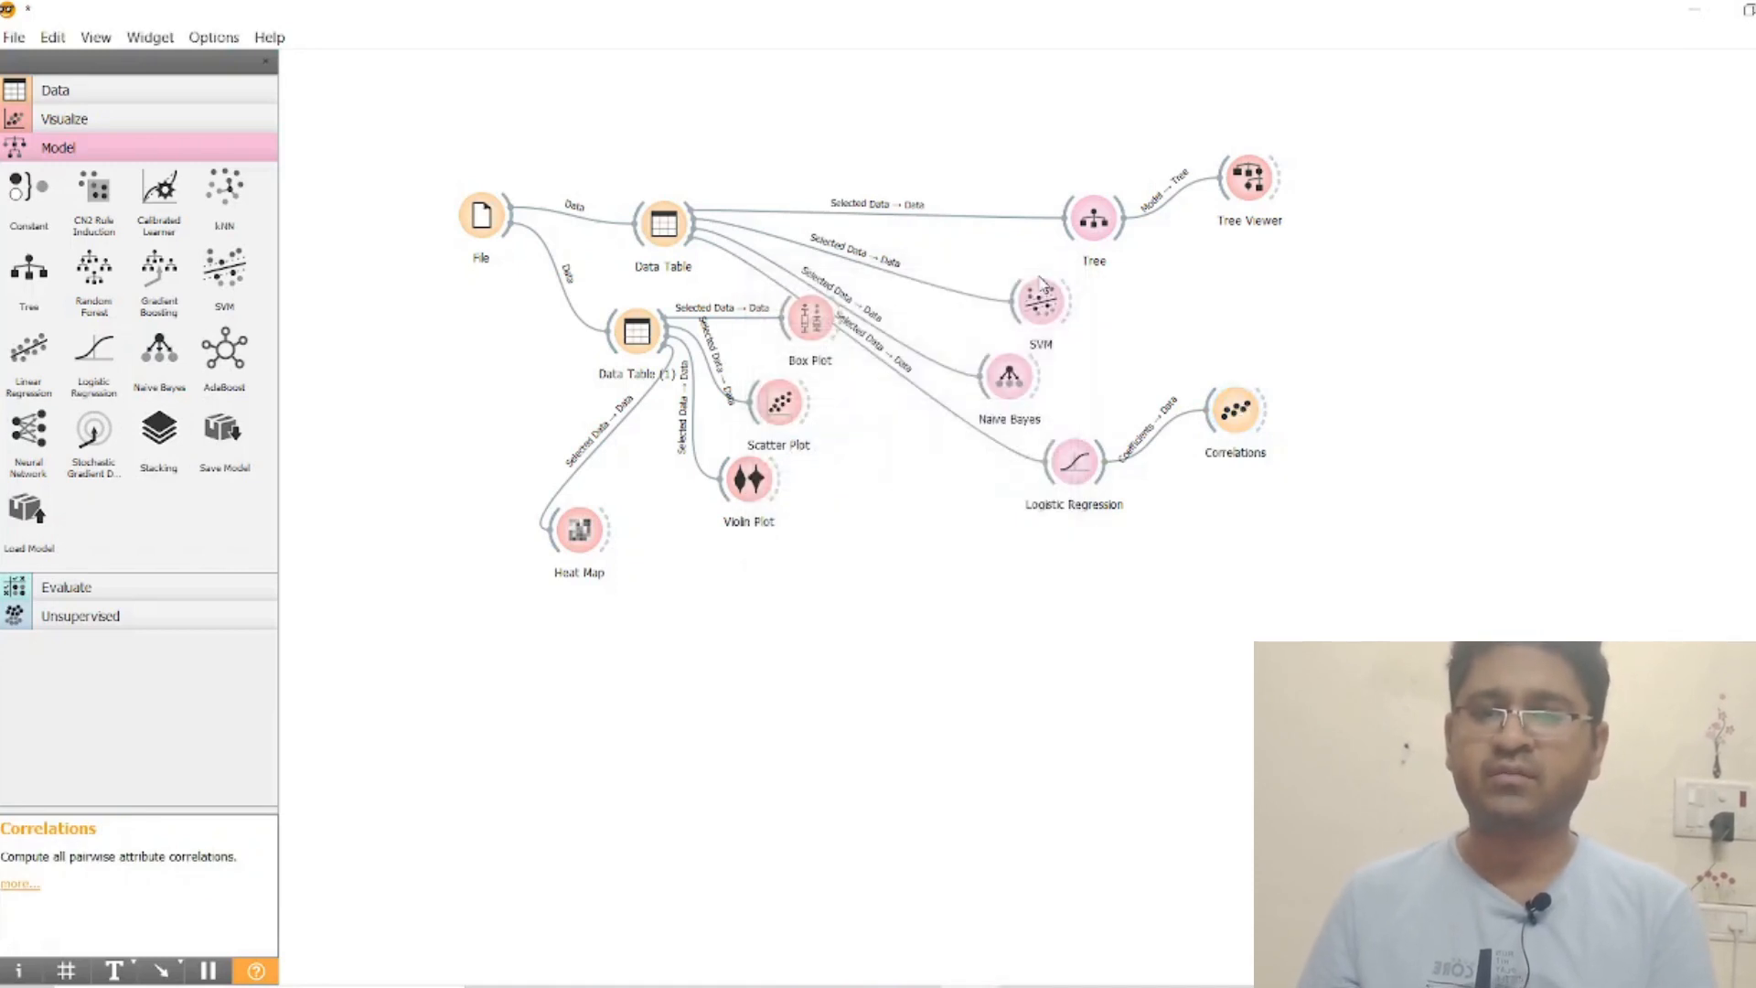
- Try to link the Correlations widget's Data output to a new Test and Score widget, and delete that Test and Score widget
{"action": "left_click", "coordinate": [171, 589]}
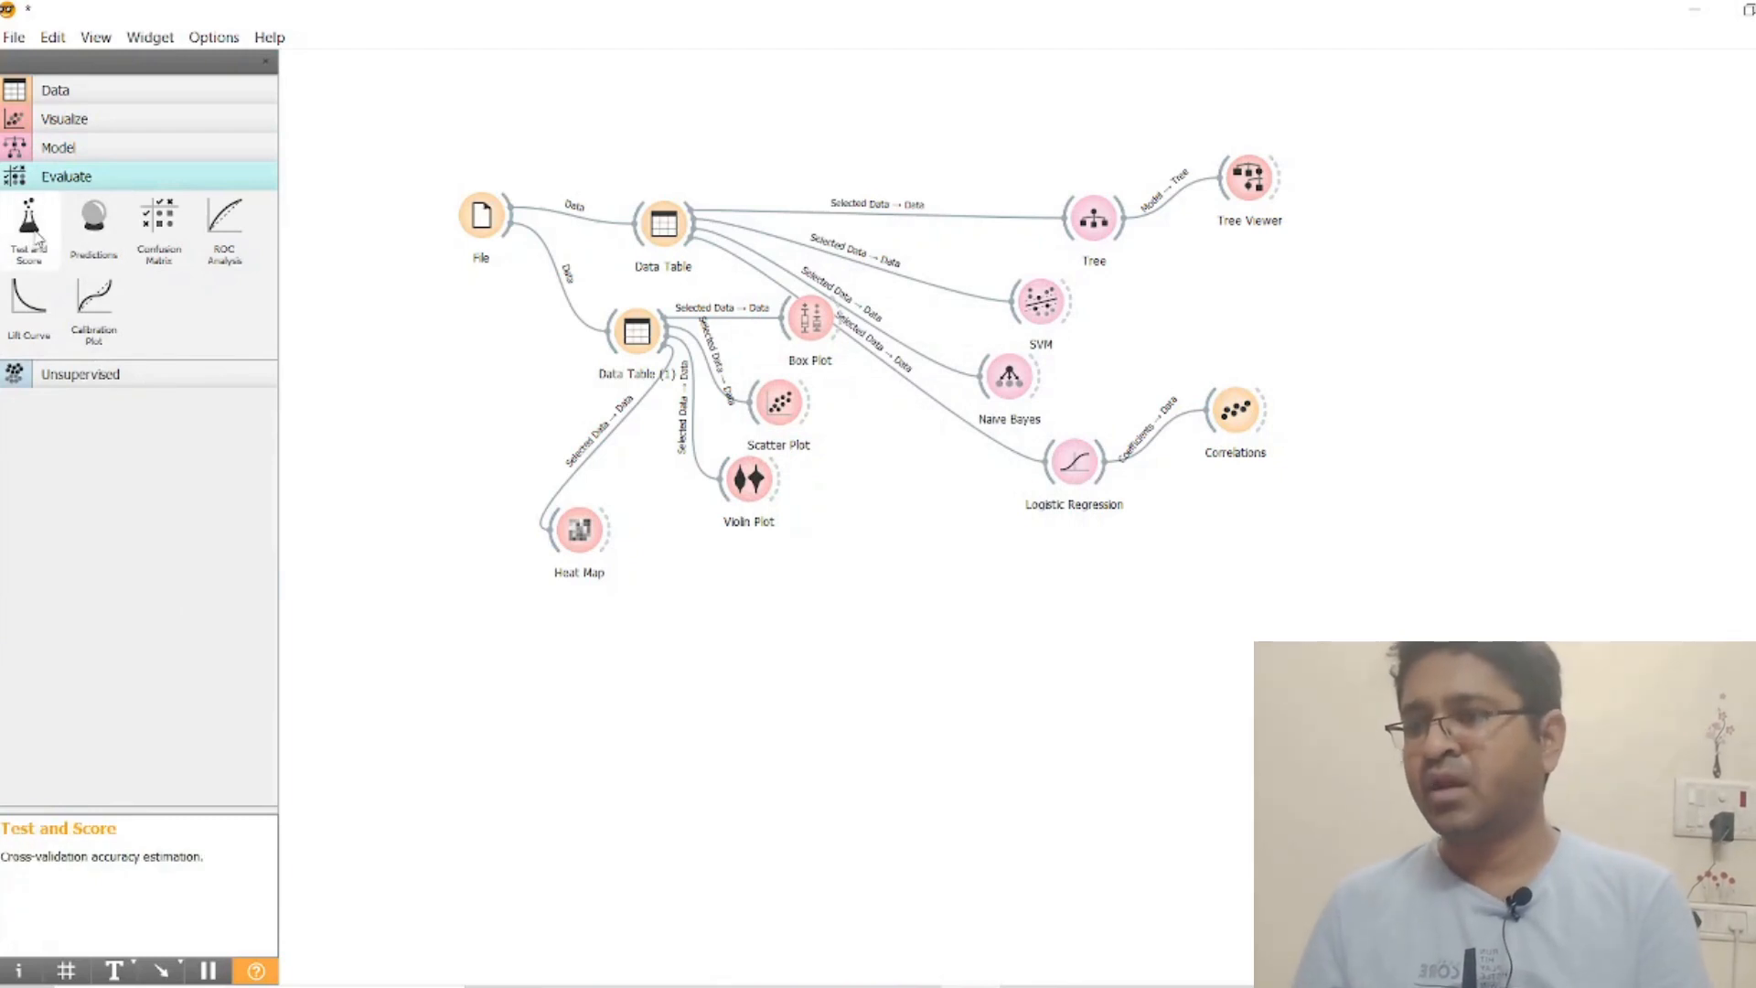
{"action": "left_click_drag", "start_coordinate": [36, 236], "coordinate": [1436, 348]}
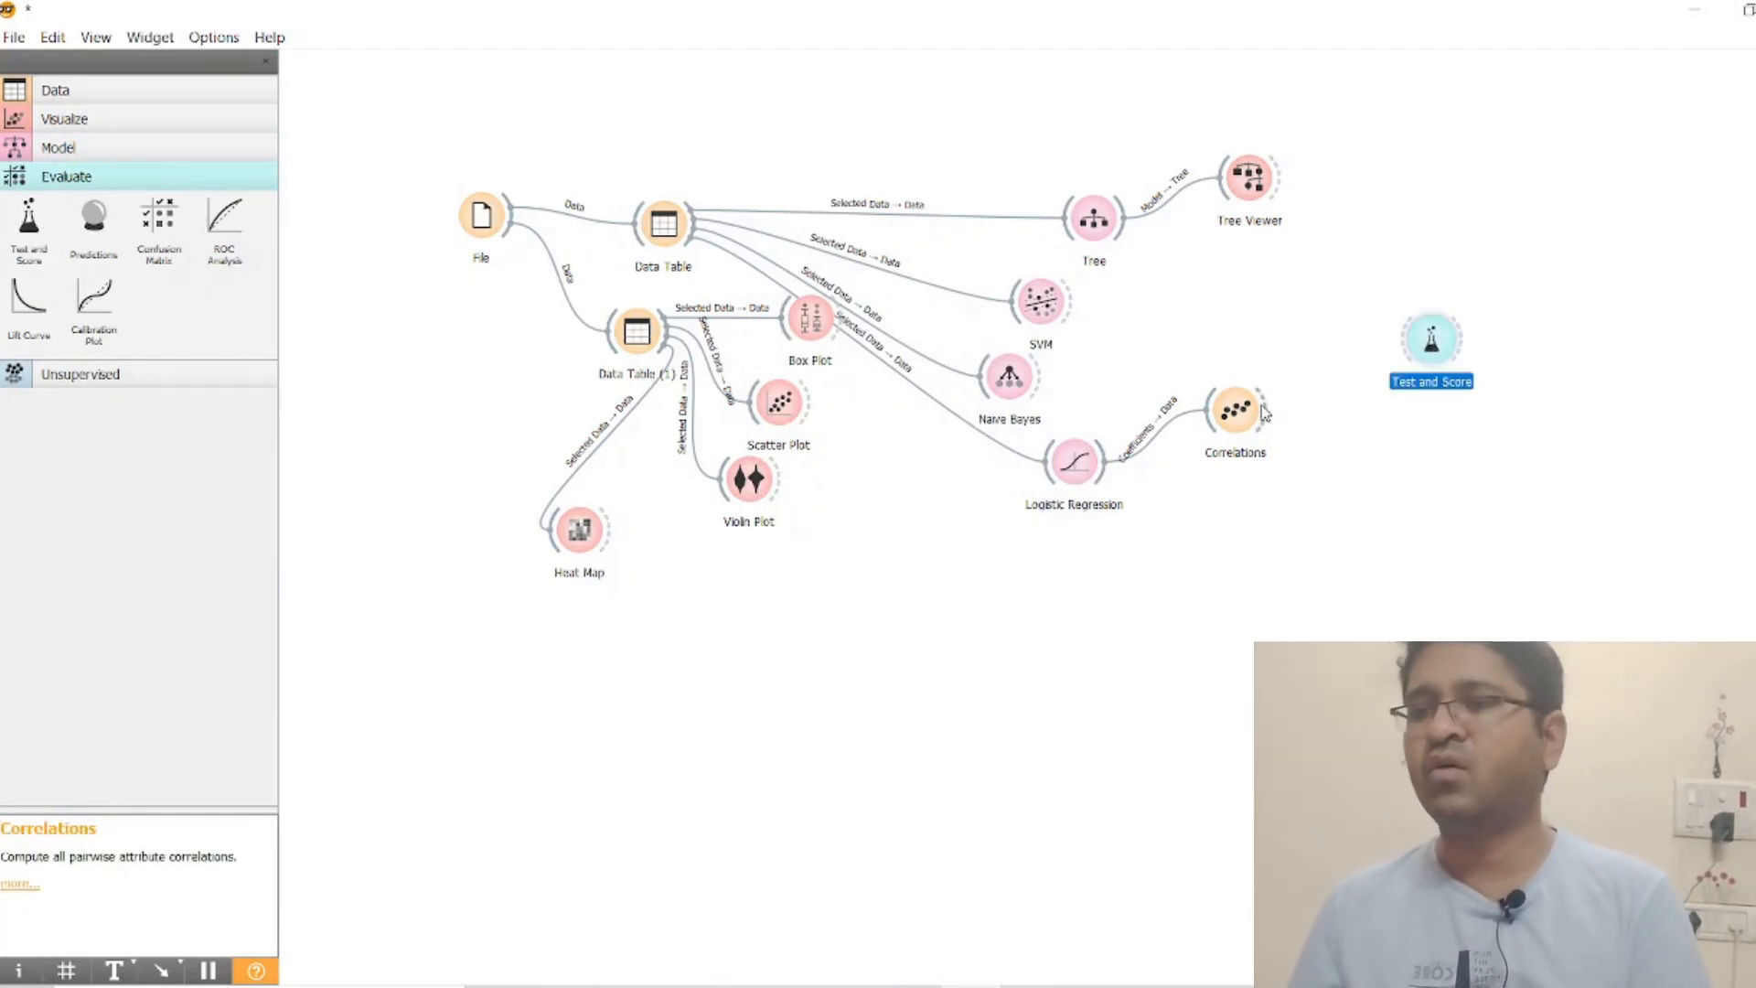
{"action": "left_click_drag", "start_coordinate": [1274, 413], "coordinate": [1440, 346]}
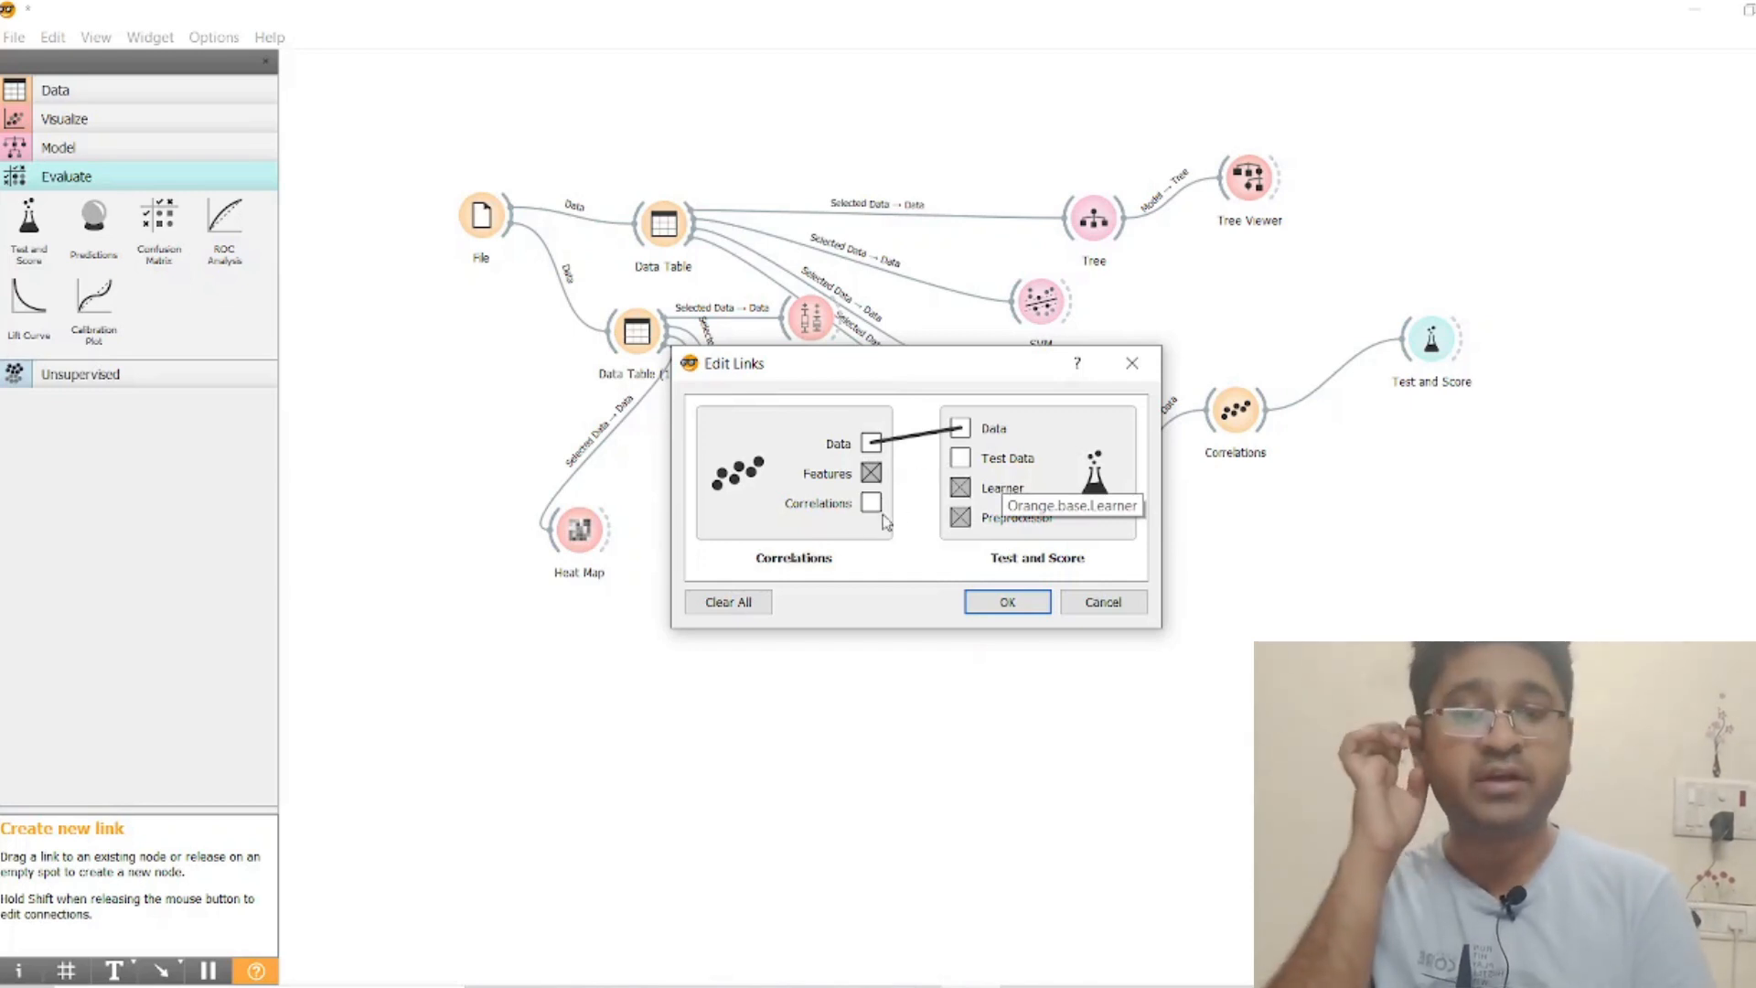
{"action": "left_click", "coordinate": [1000, 601]}
{"action": "left_click", "coordinate": [1439, 342]}
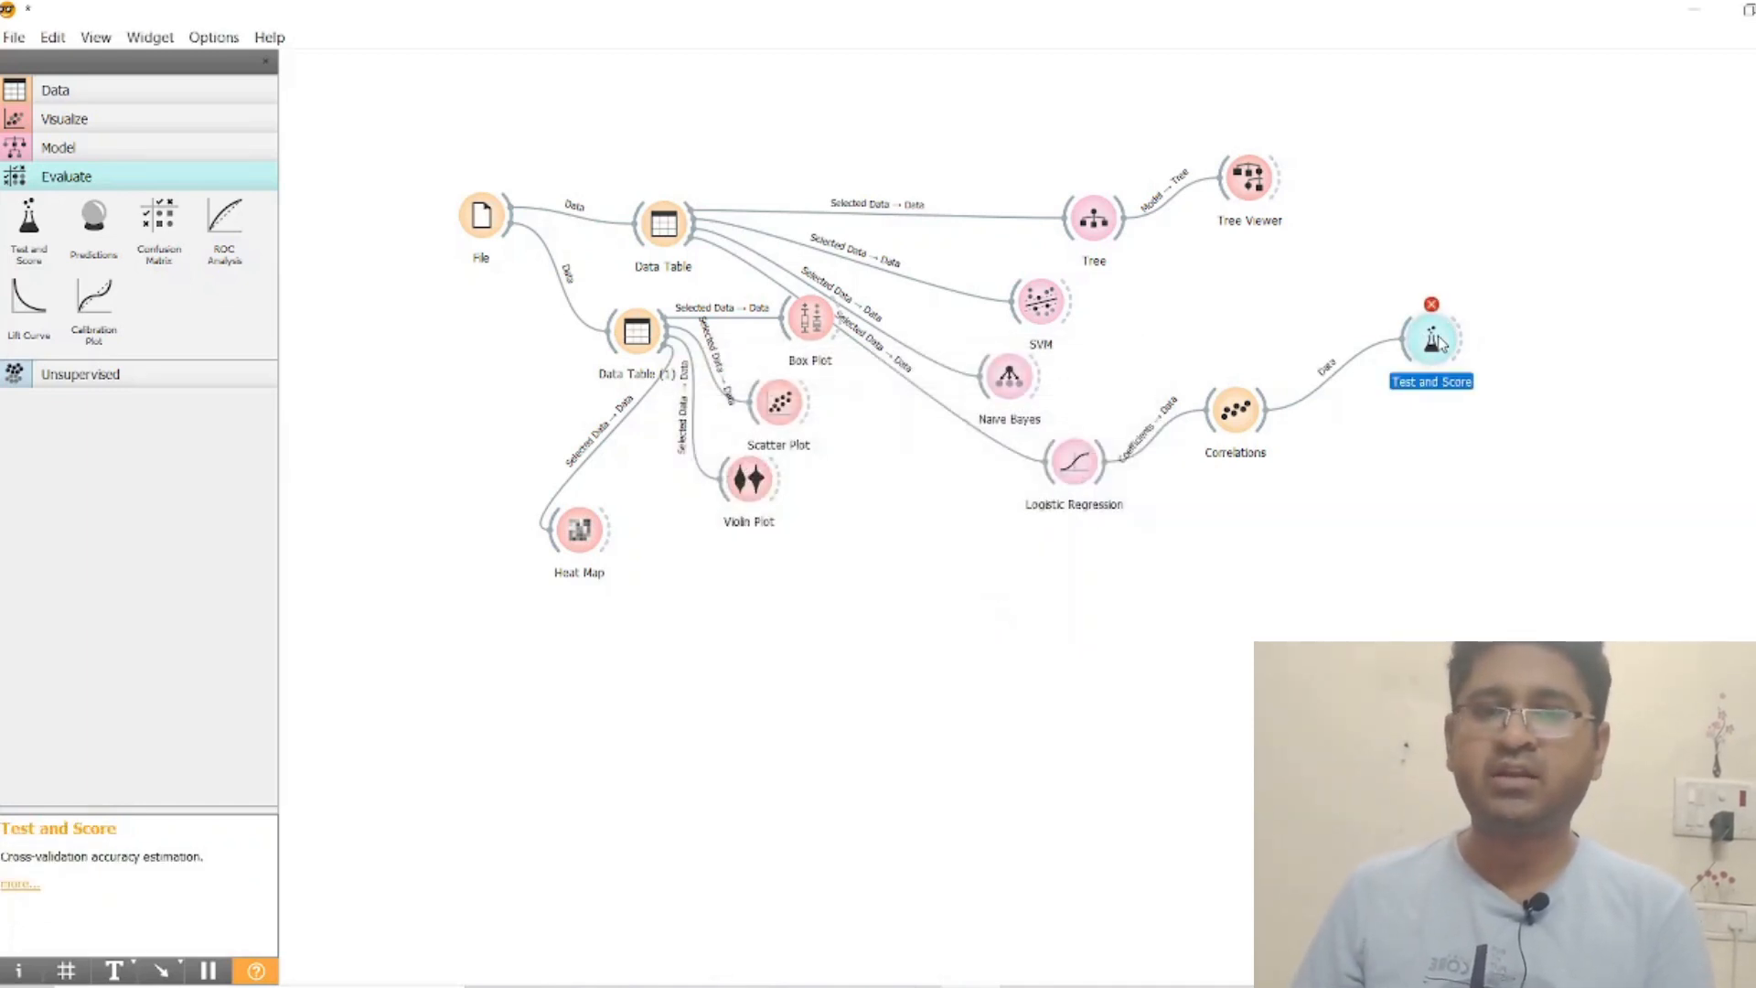
{"action": "key", "text": "Delete"}
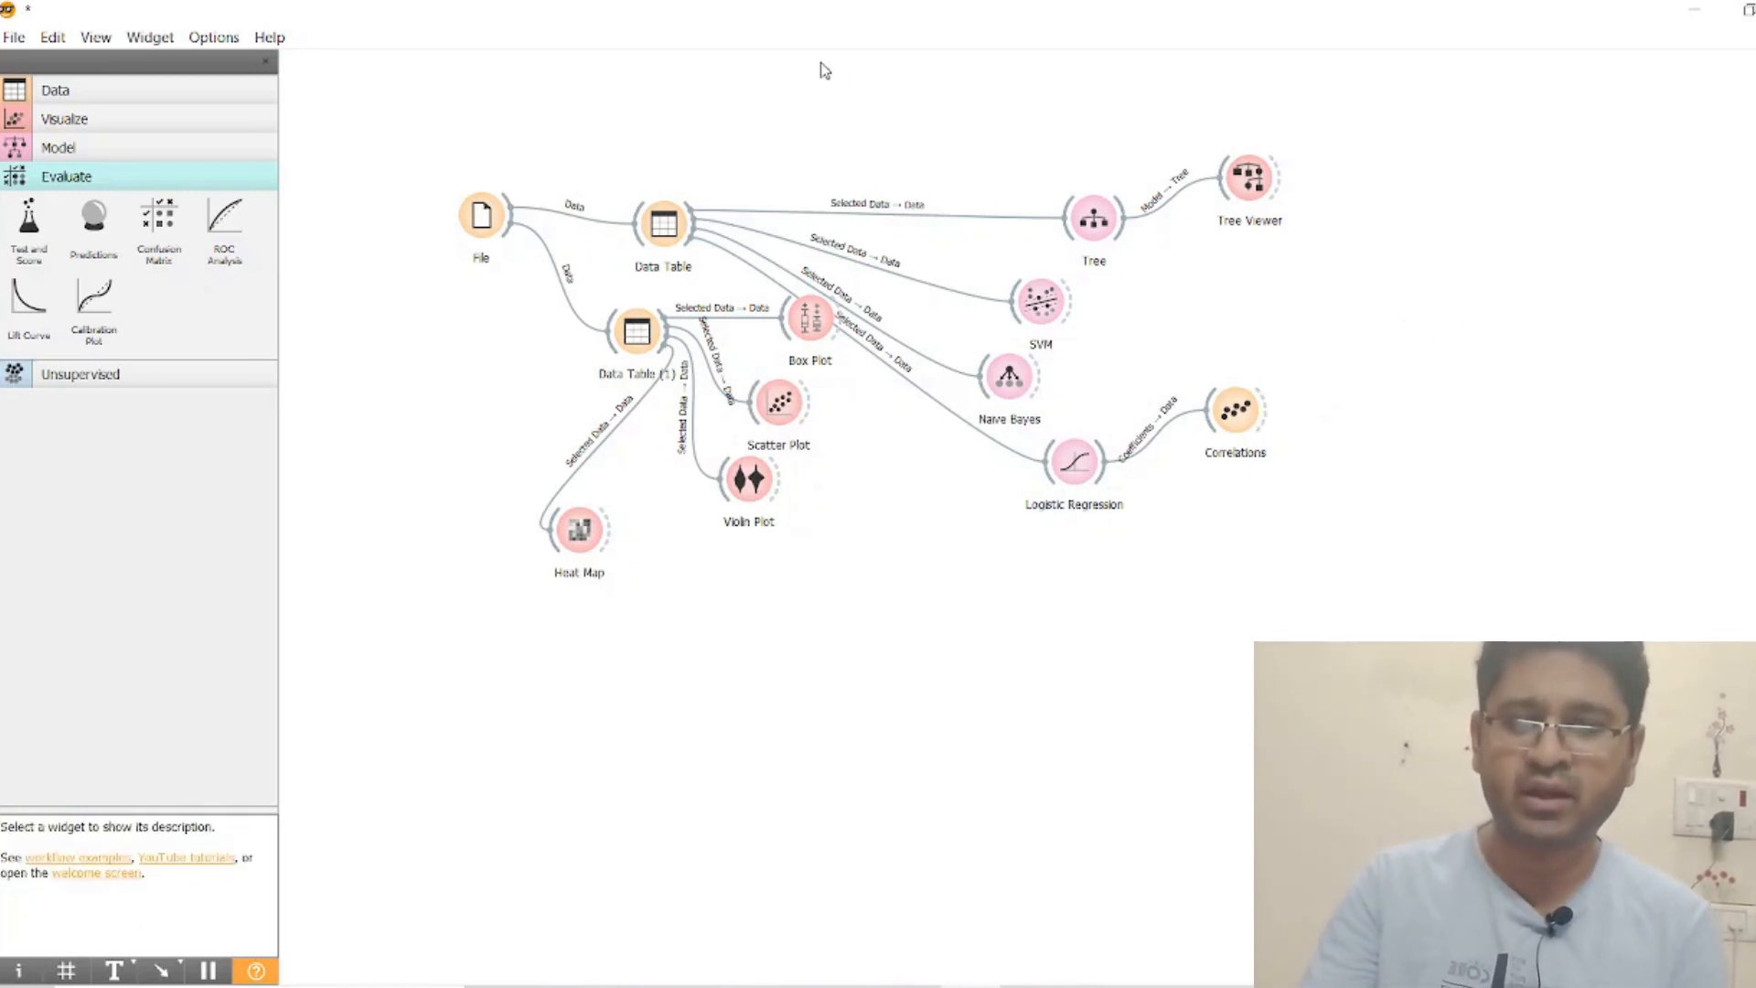
- Link a new Test and Score widget to the first Data Table's output, and view its cross-validation options
{"action": "scroll", "coordinate": [672, 223], "scroll_direction": "up", "scroll_amount": 1}
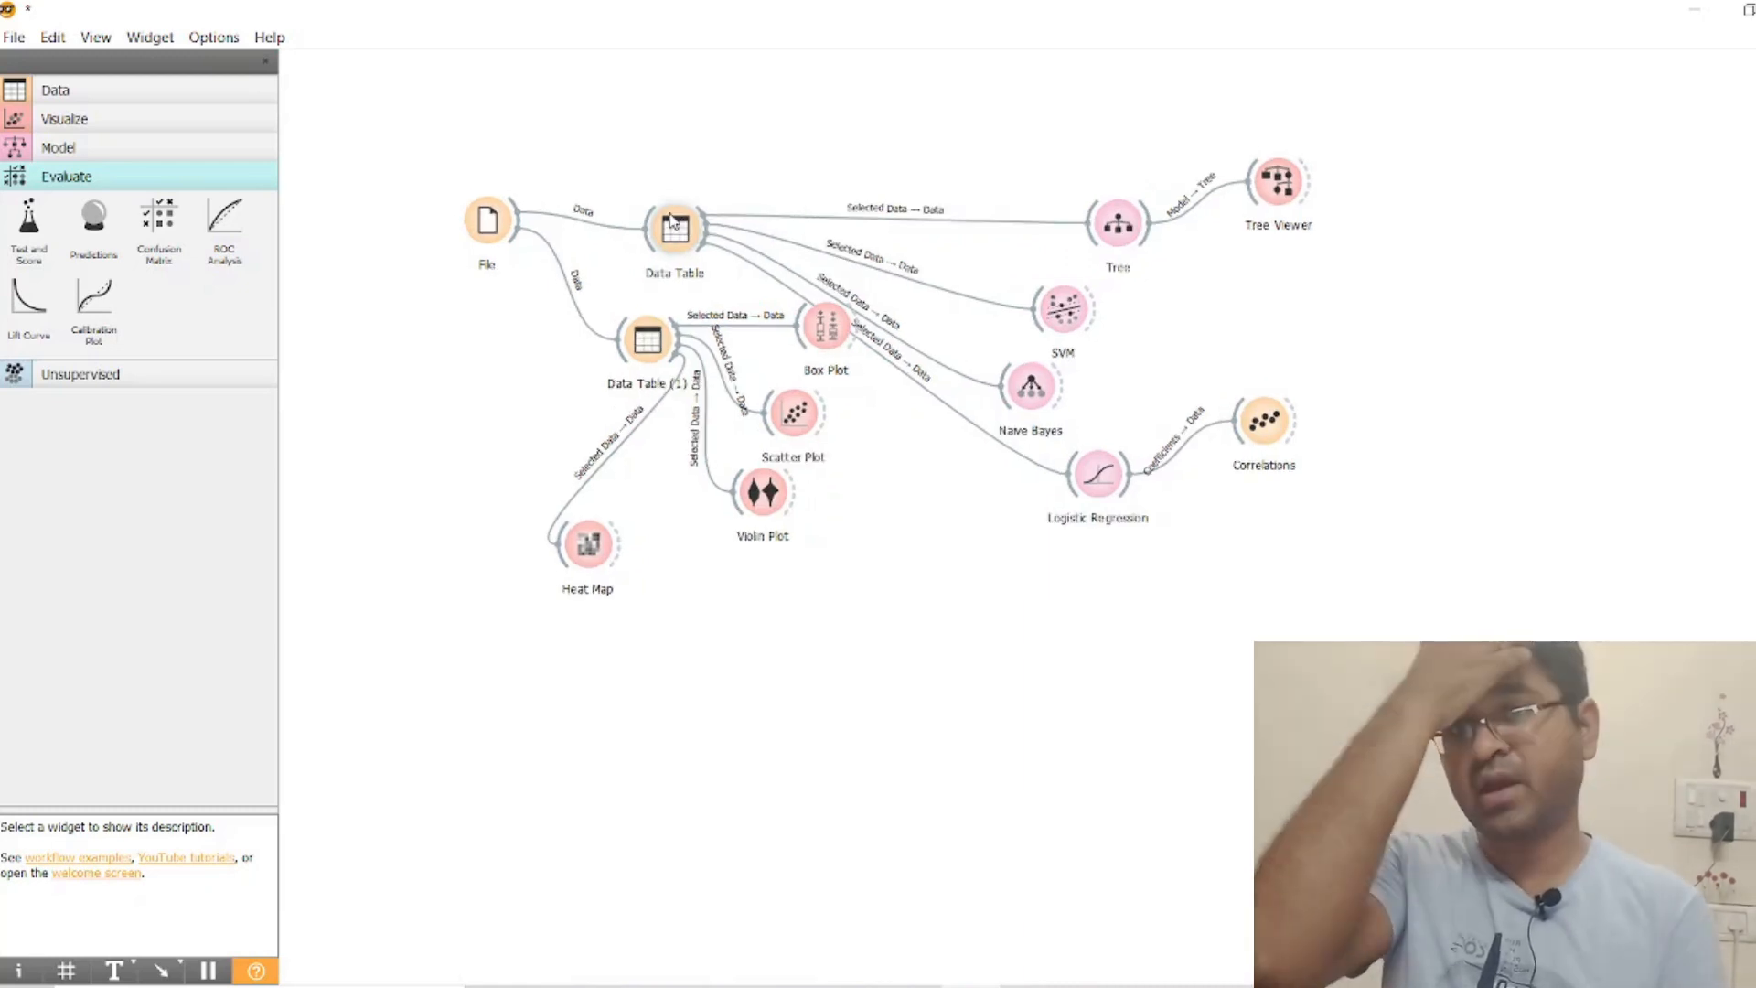
{"action": "left_click_drag", "start_coordinate": [705, 225], "coordinate": [782, 136]}
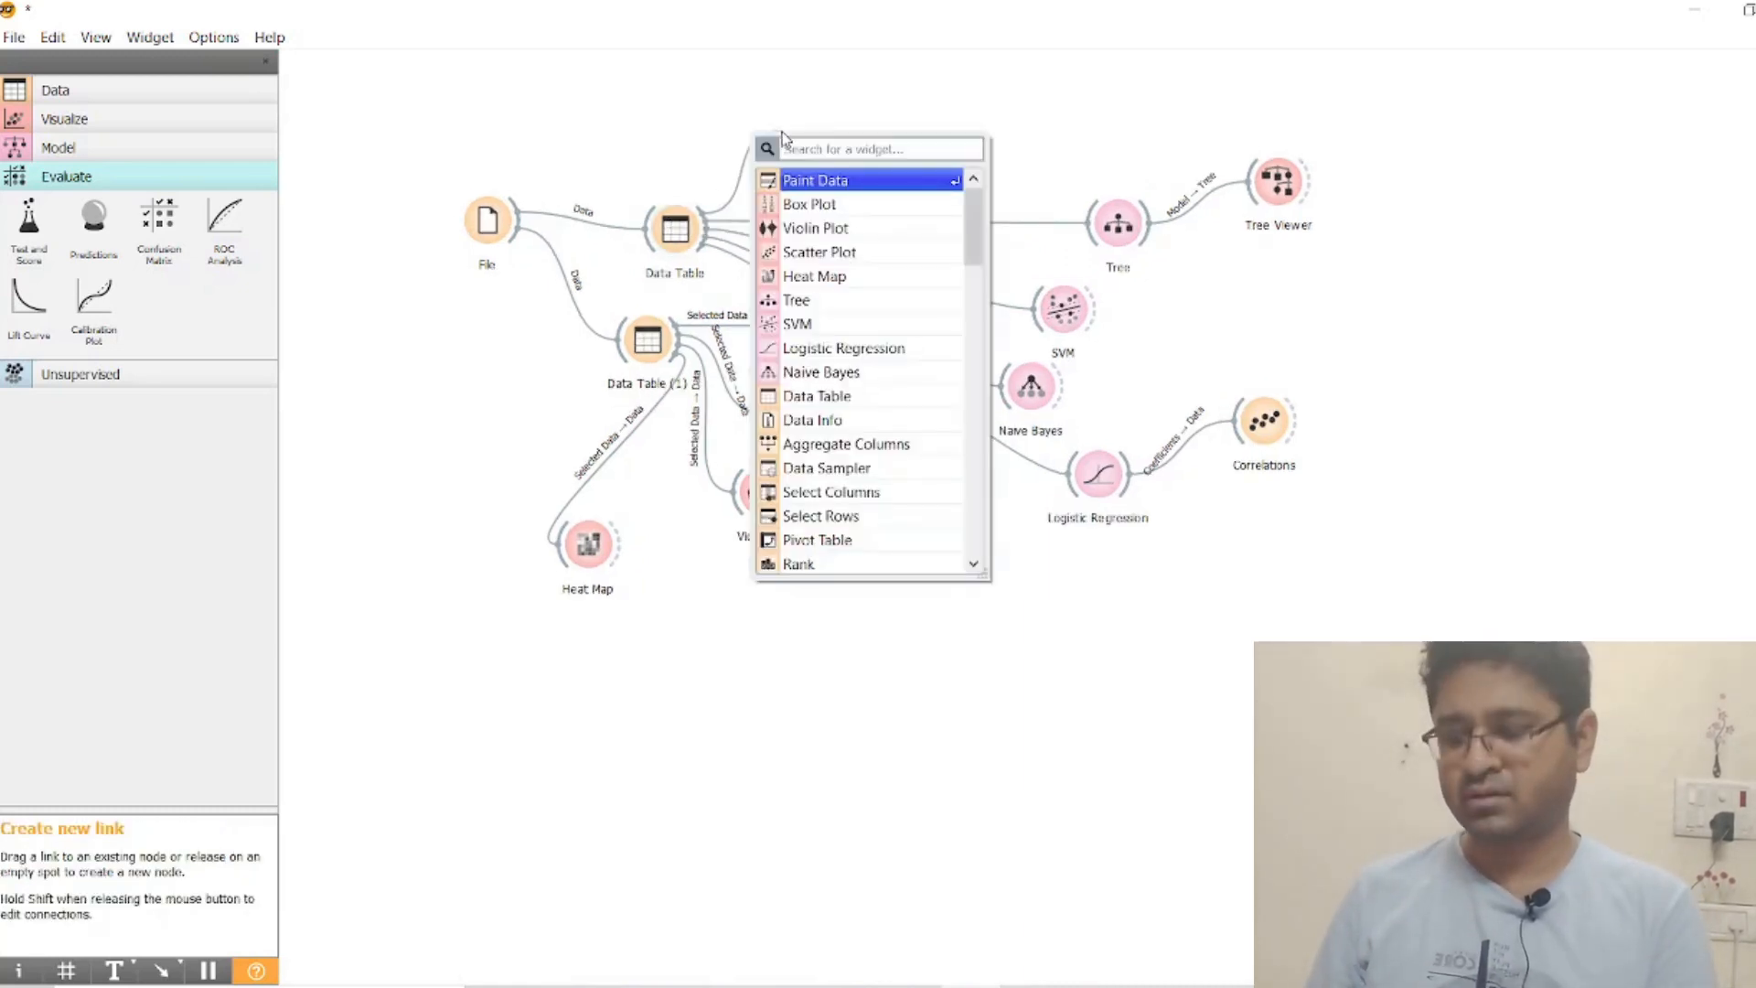
{"action": "type", "text": "tes"}
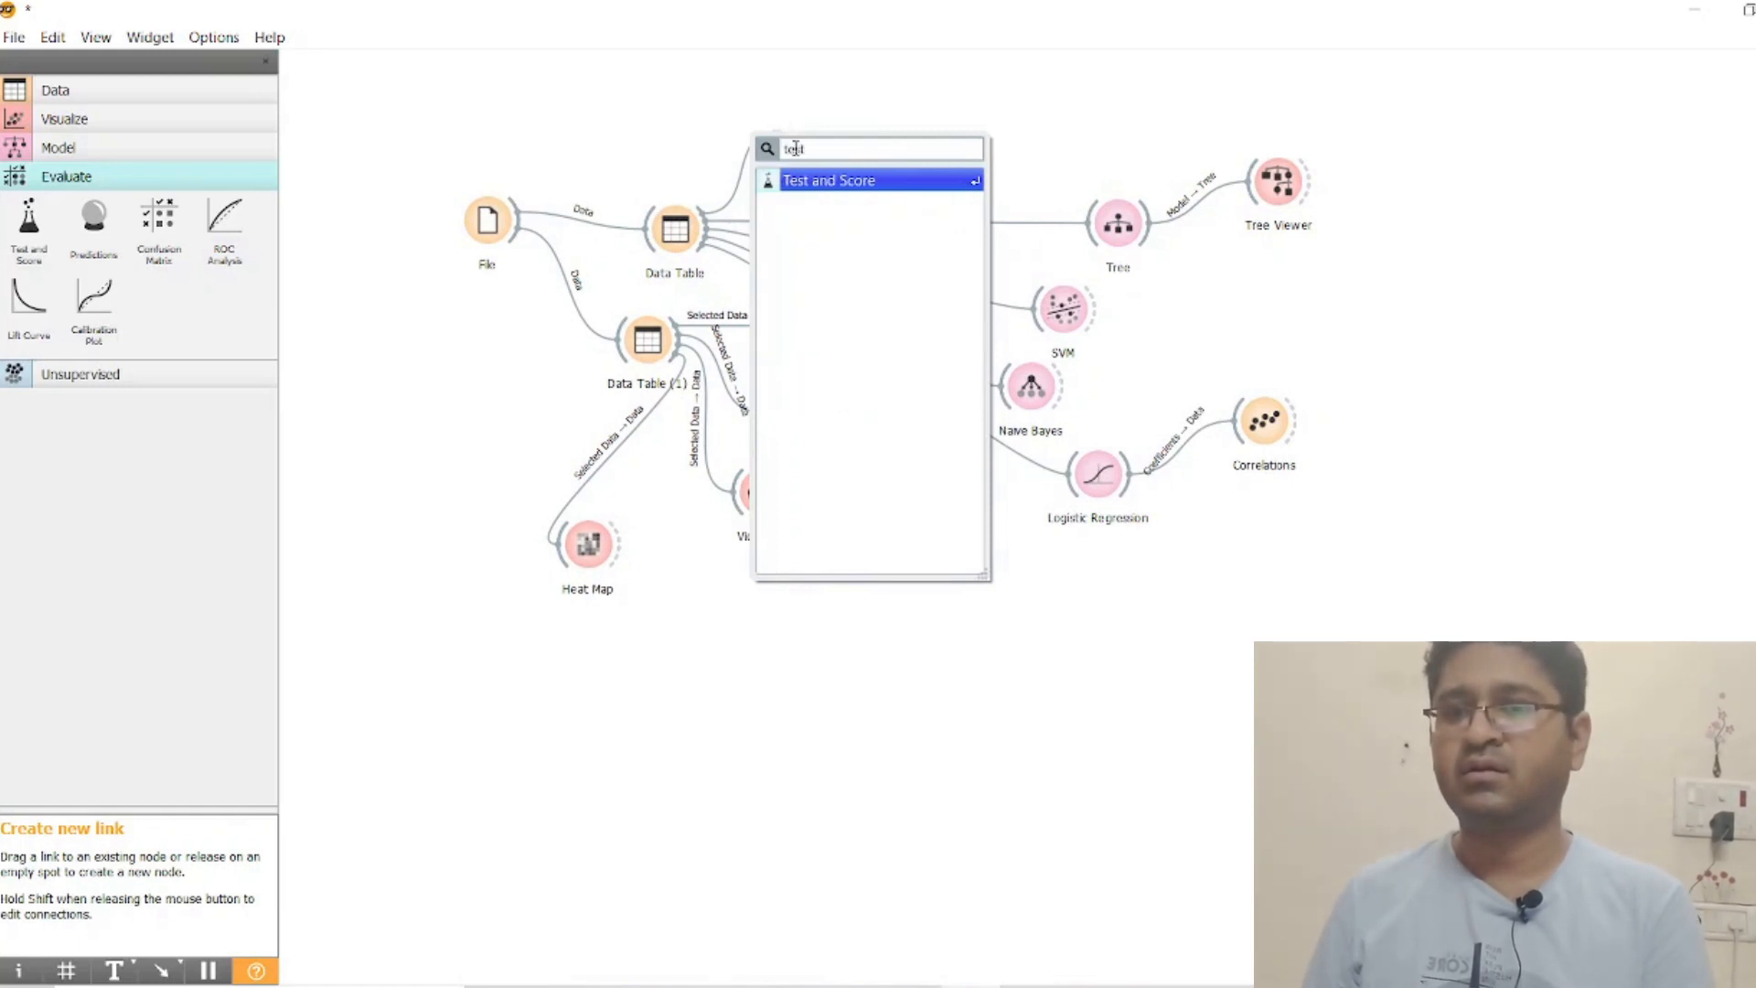
{"action": "type", "text": "t"}
{"action": "left_click", "coordinate": [809, 182]}
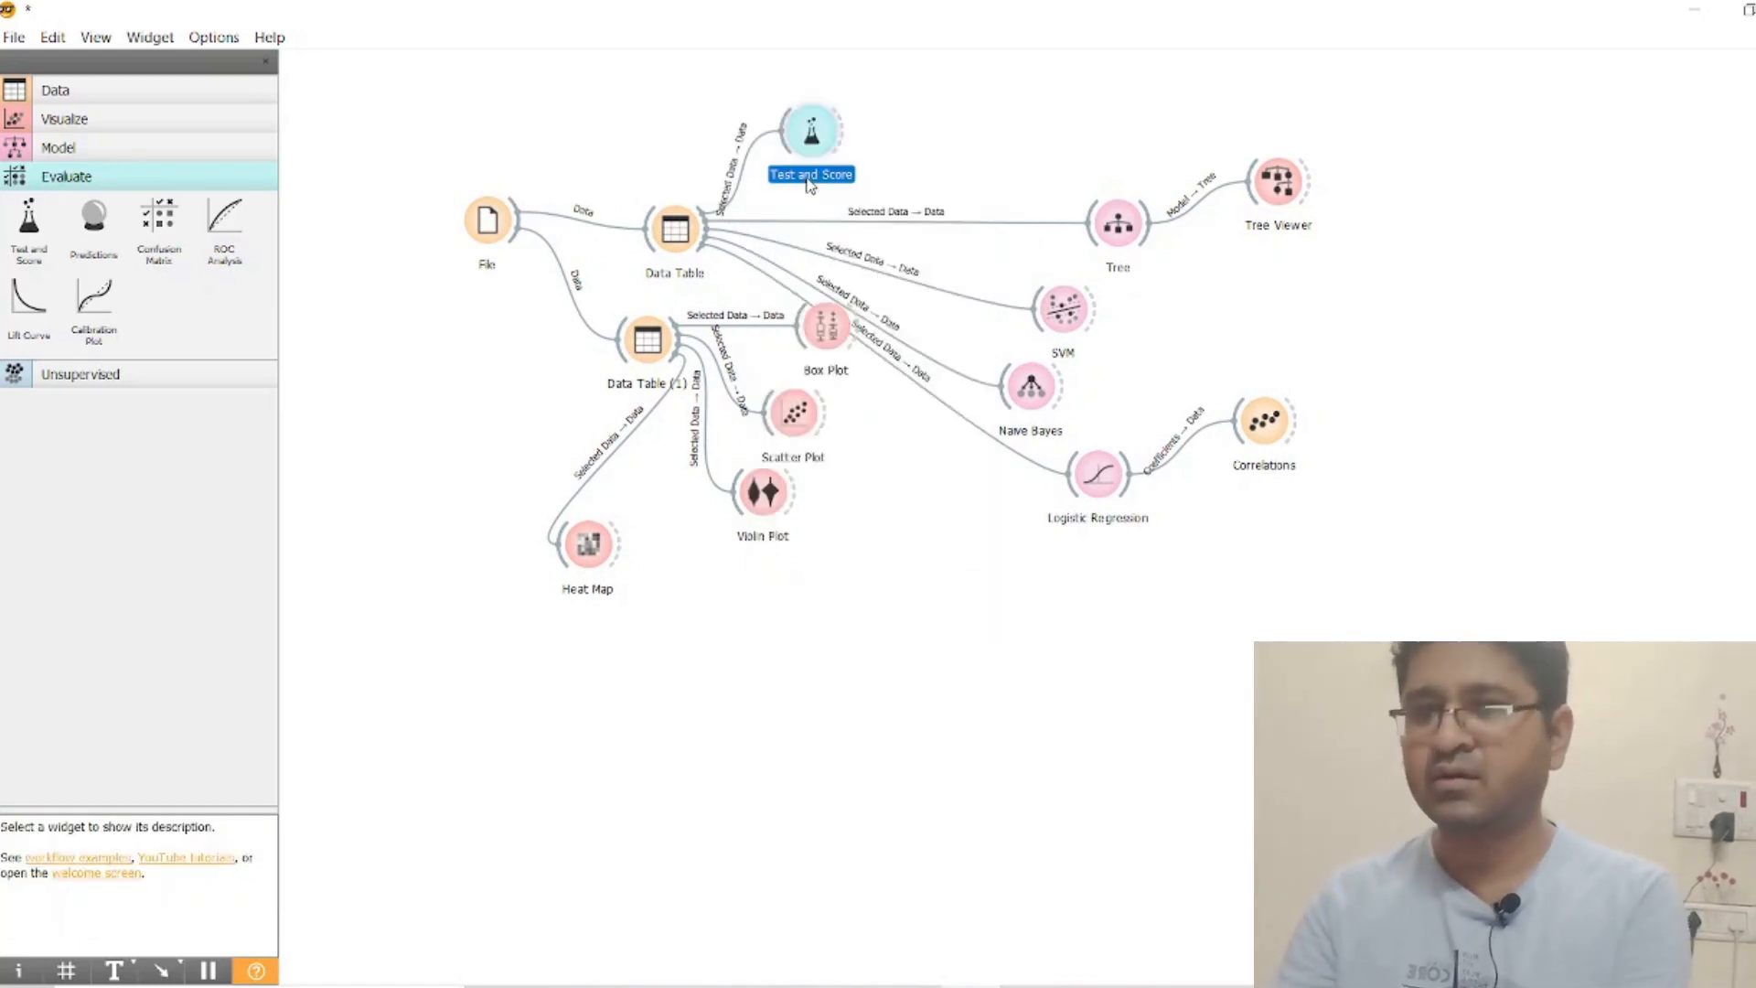
{"action": "double_click", "coordinate": [811, 134]}
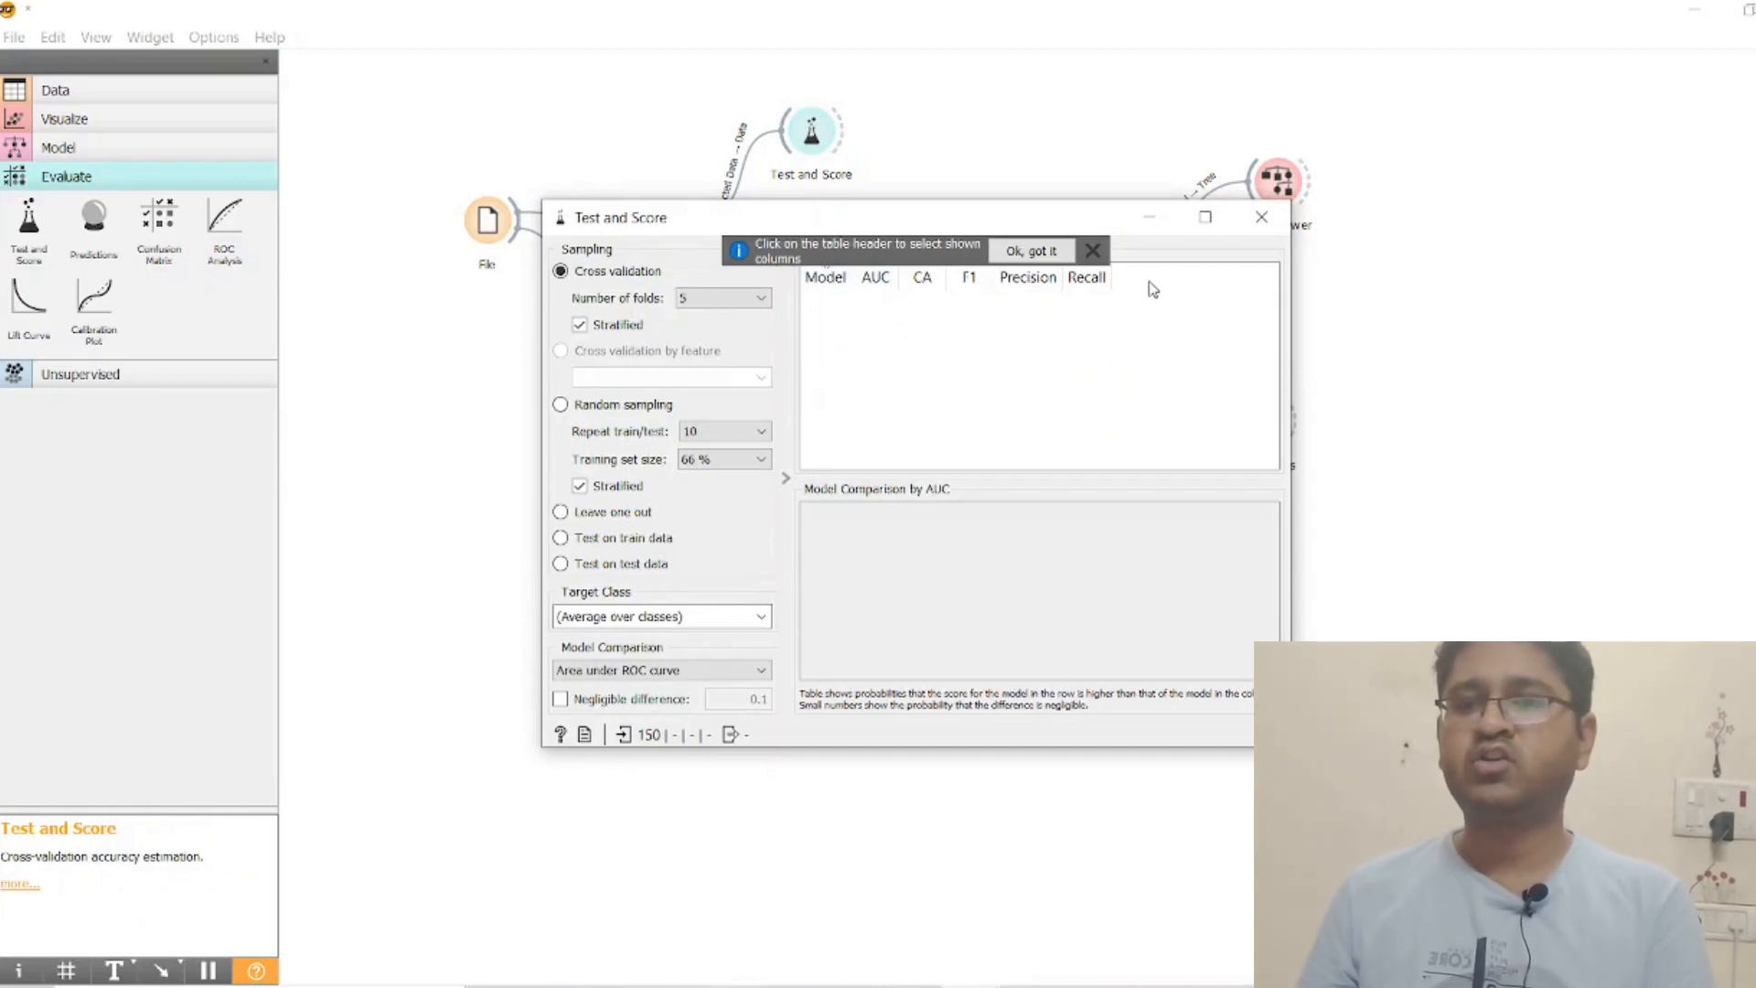
{"action": "left_click", "coordinate": [1261, 216]}
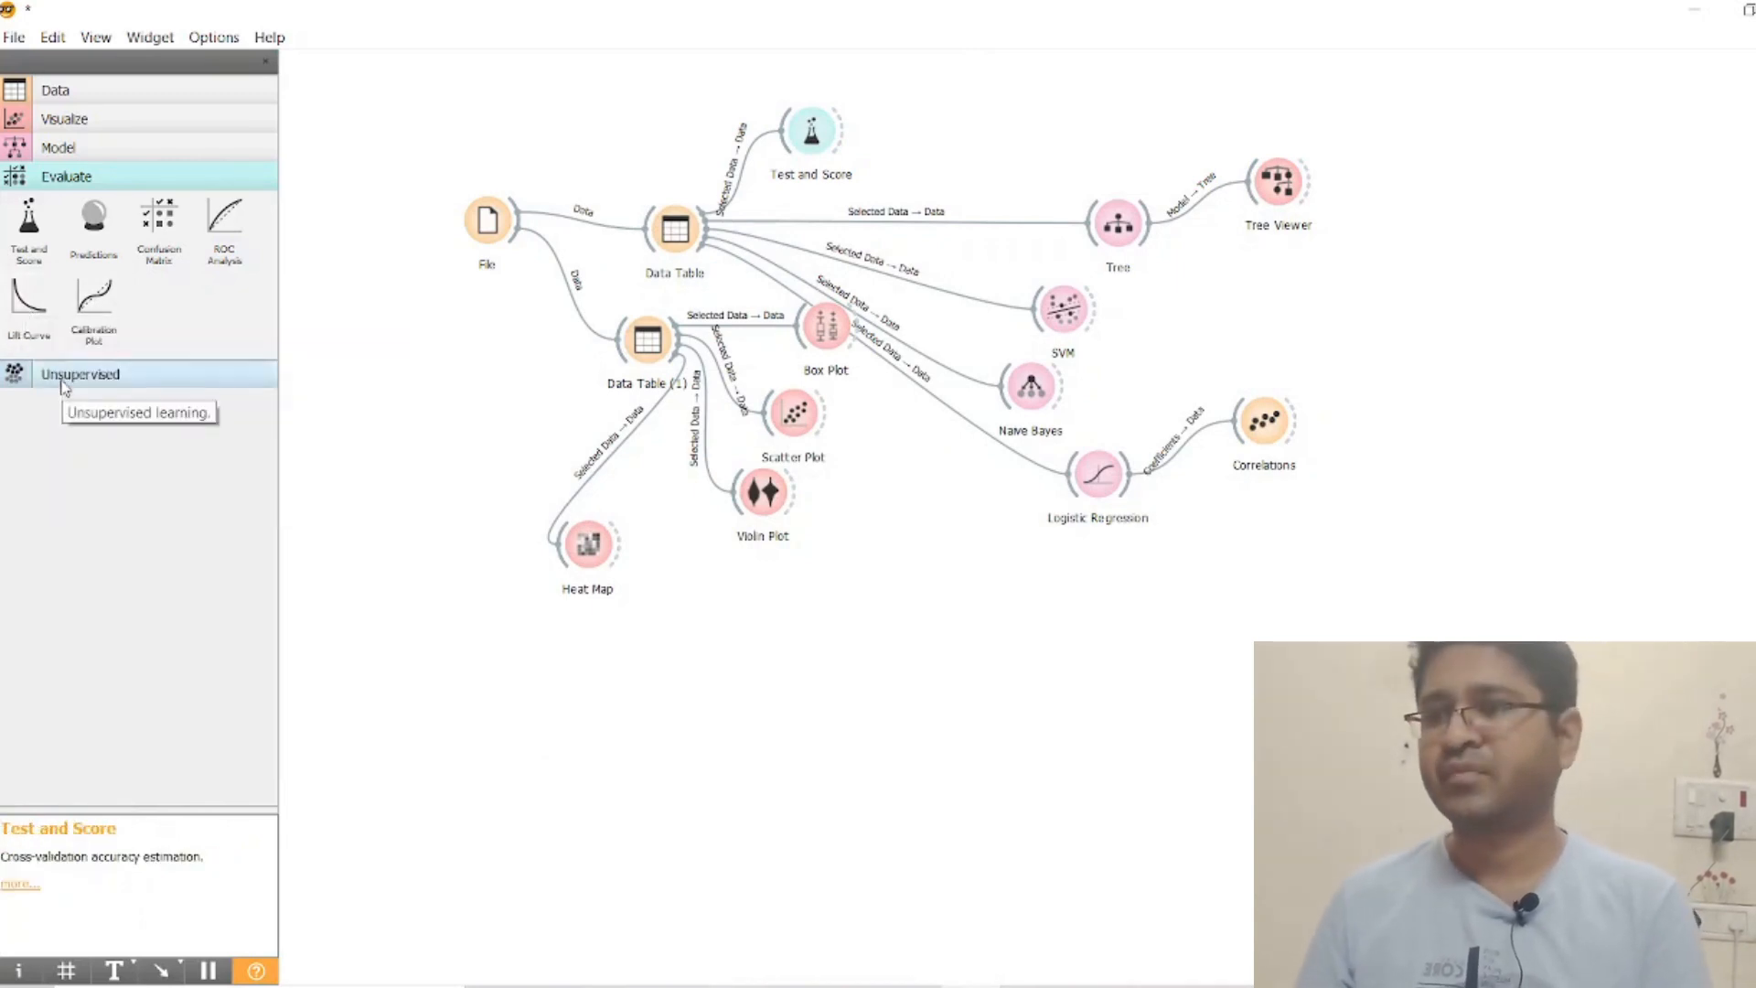
- Add an unlinked Neural Network widget below the workflow, and review its settings, including the available activation functions
{"action": "left_click", "coordinate": [64, 147]}
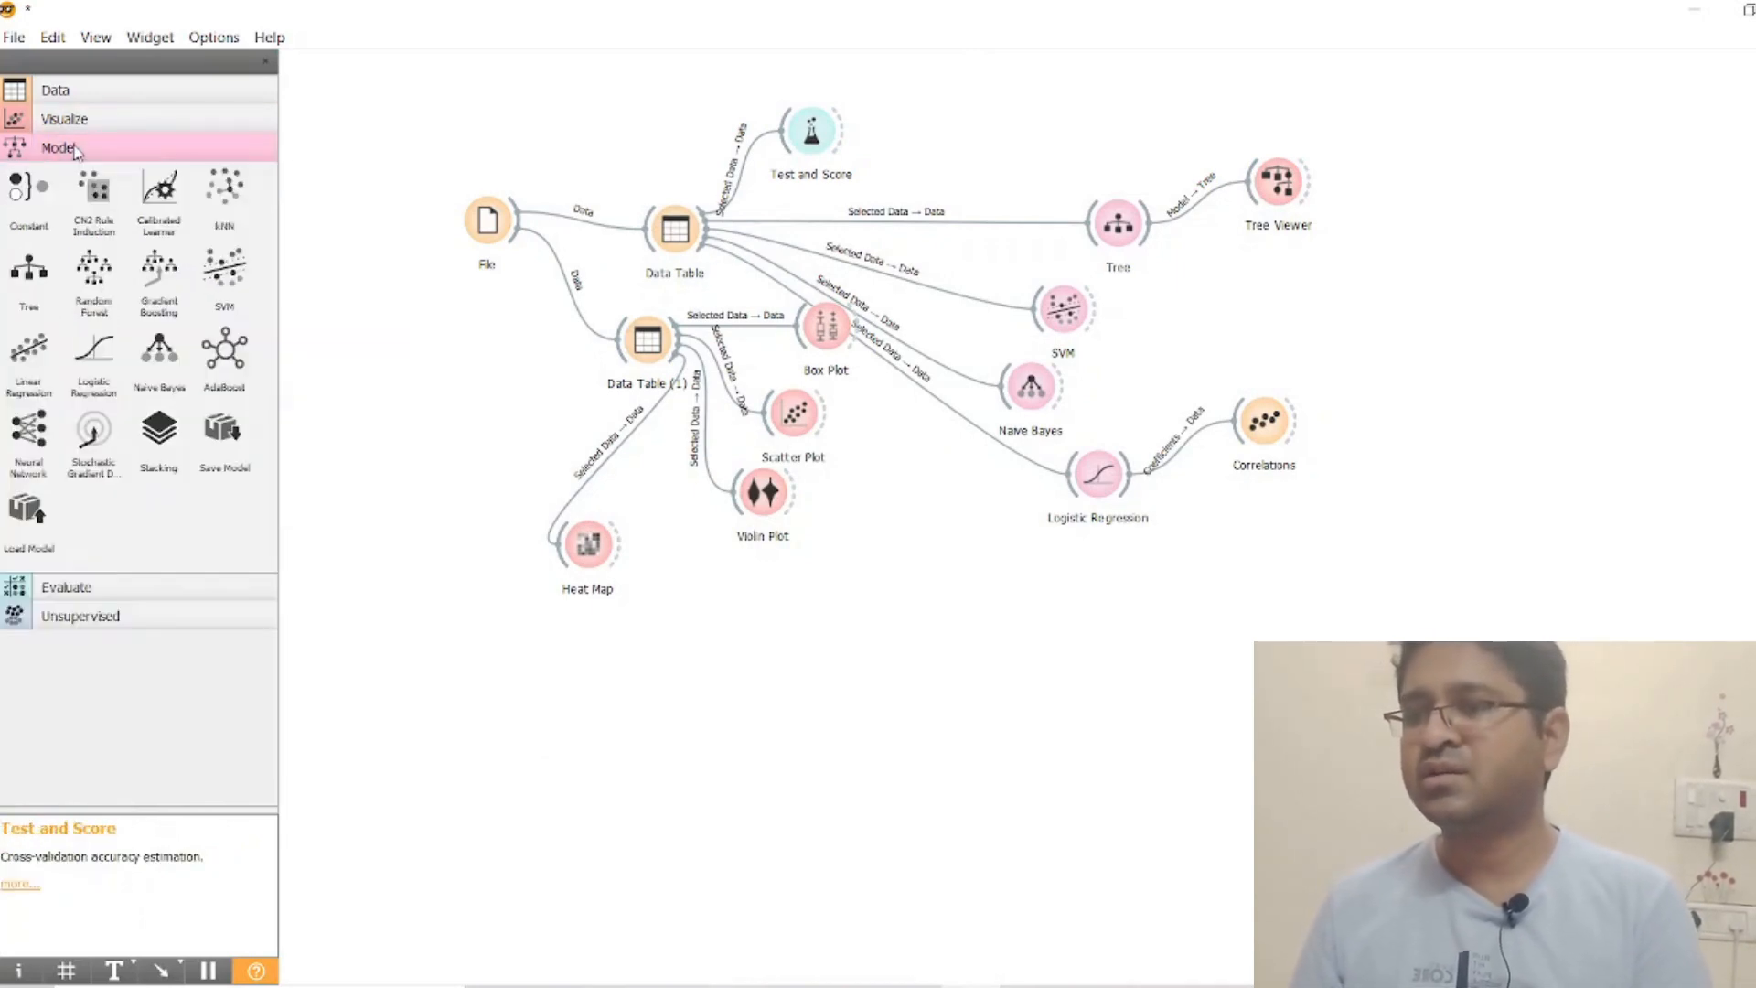
{"action": "left_click_drag", "start_coordinate": [32, 437], "coordinate": [860, 609]}
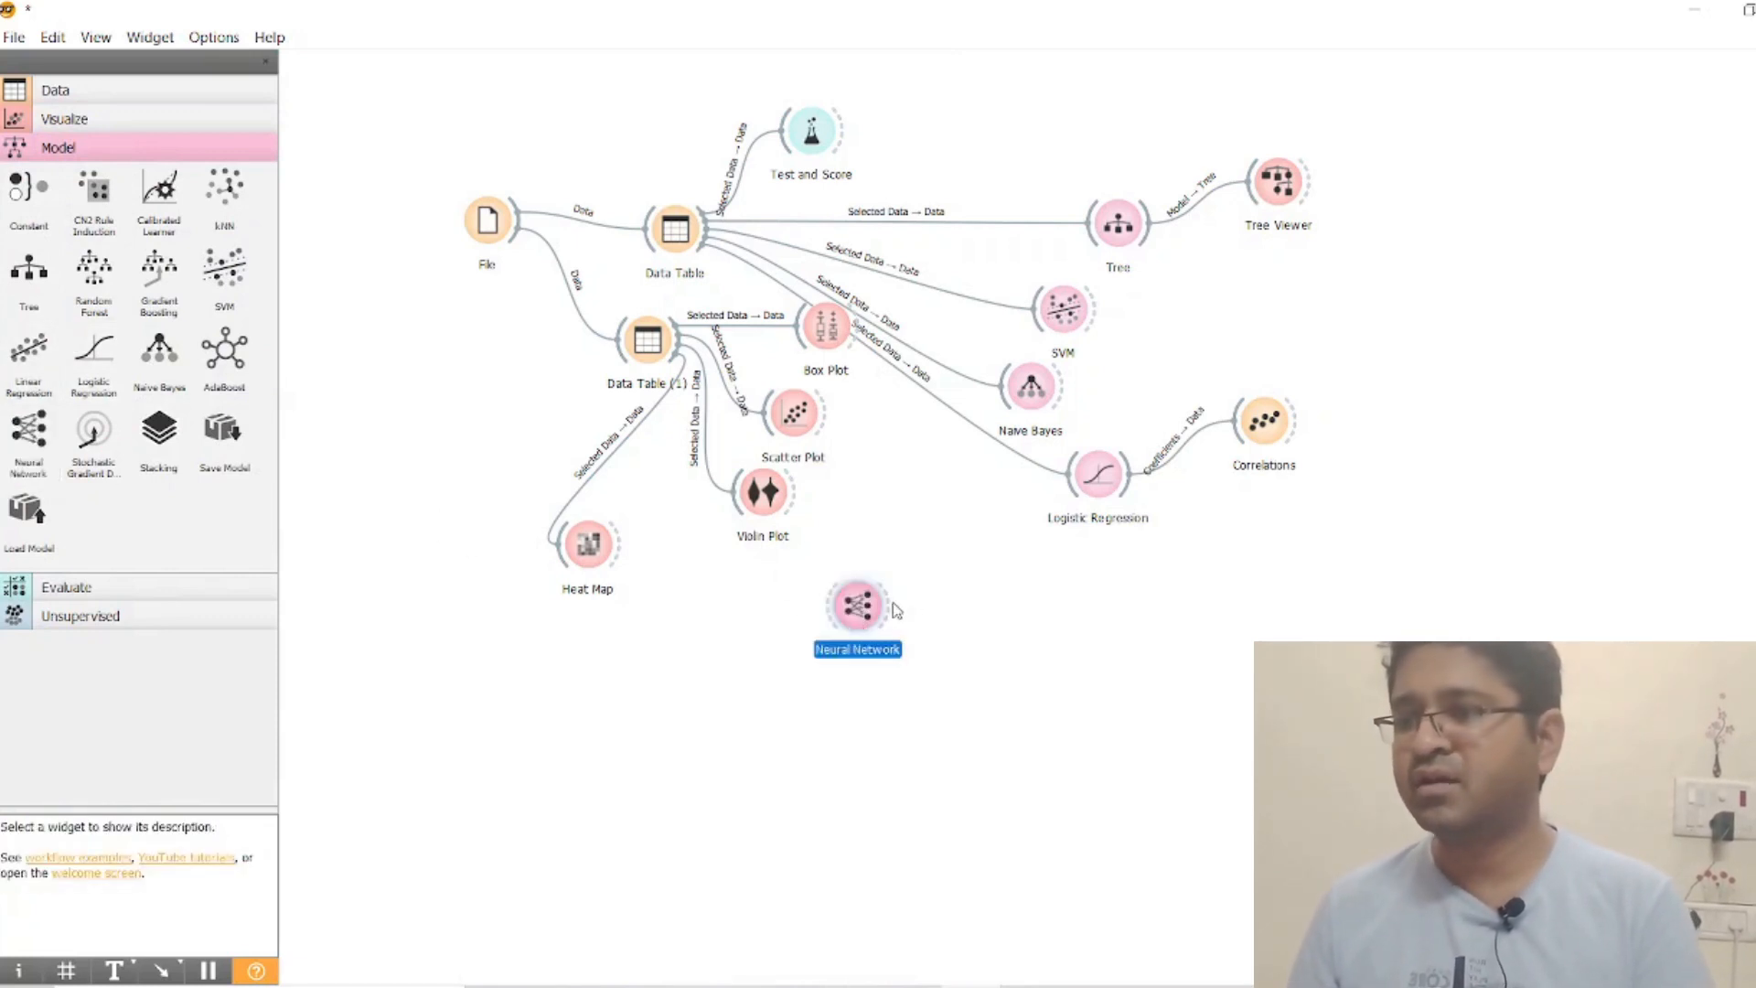
{"action": "double_click", "coordinate": [836, 601]}
{"action": "left_click", "coordinate": [1002, 449]}
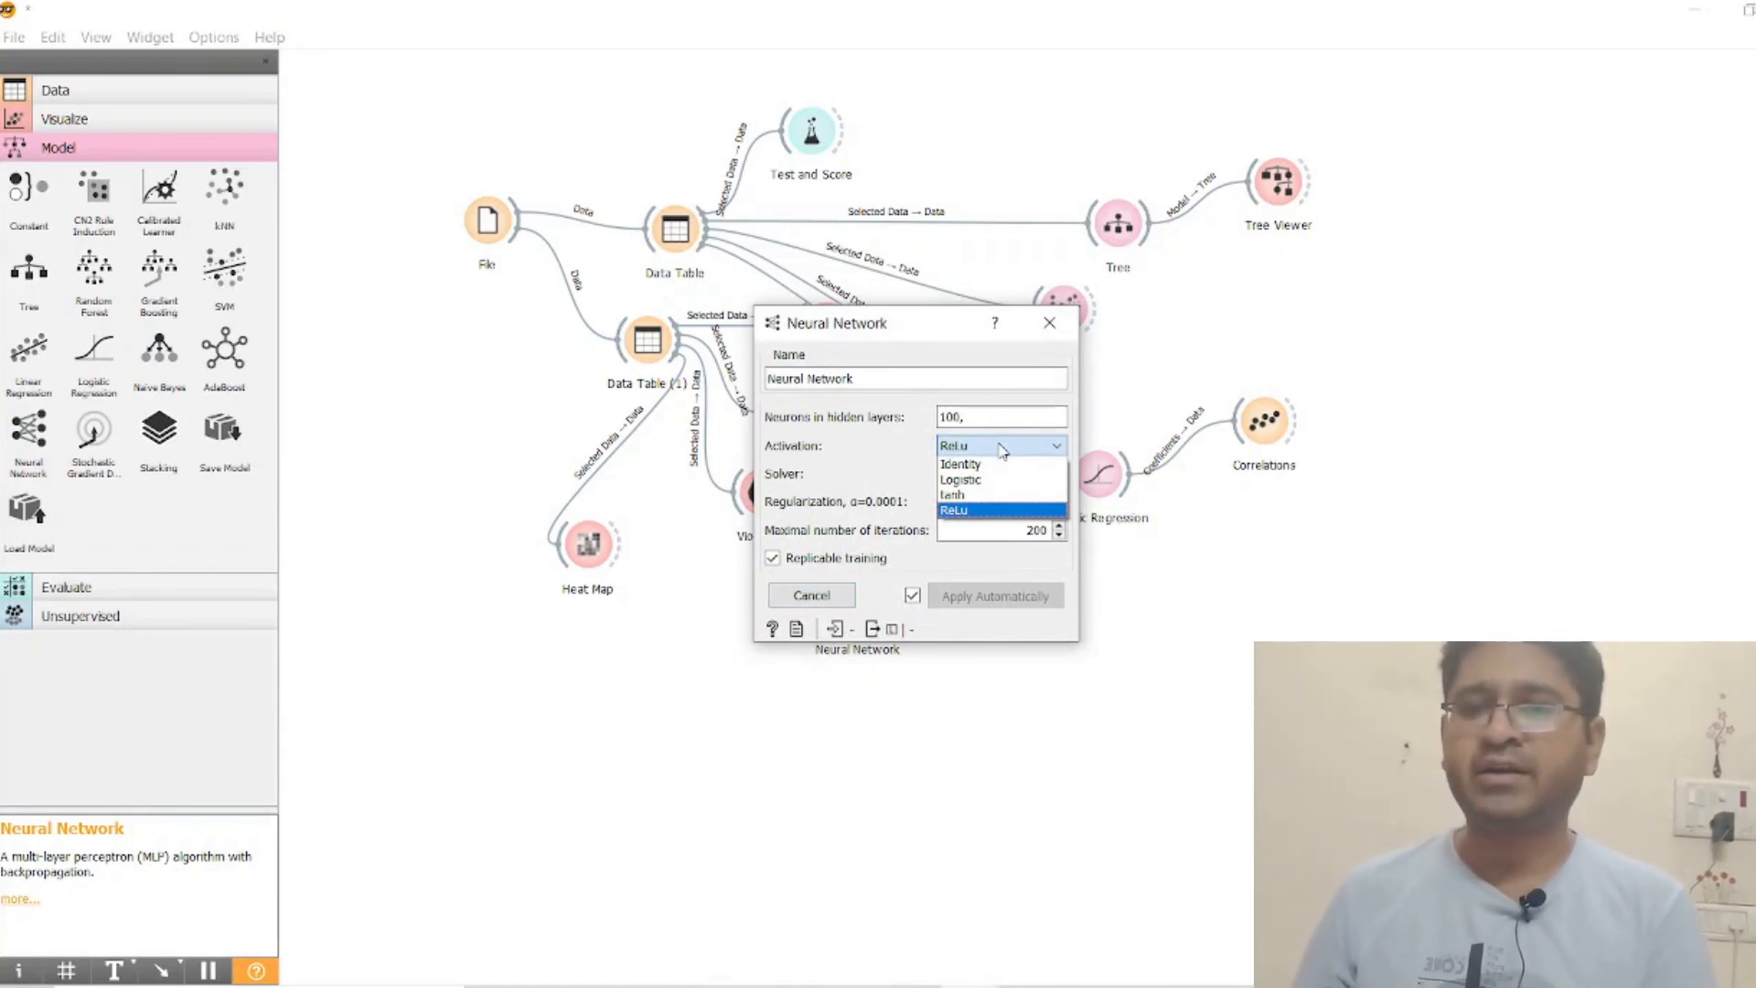
{"action": "left_click", "coordinate": [1055, 448]}
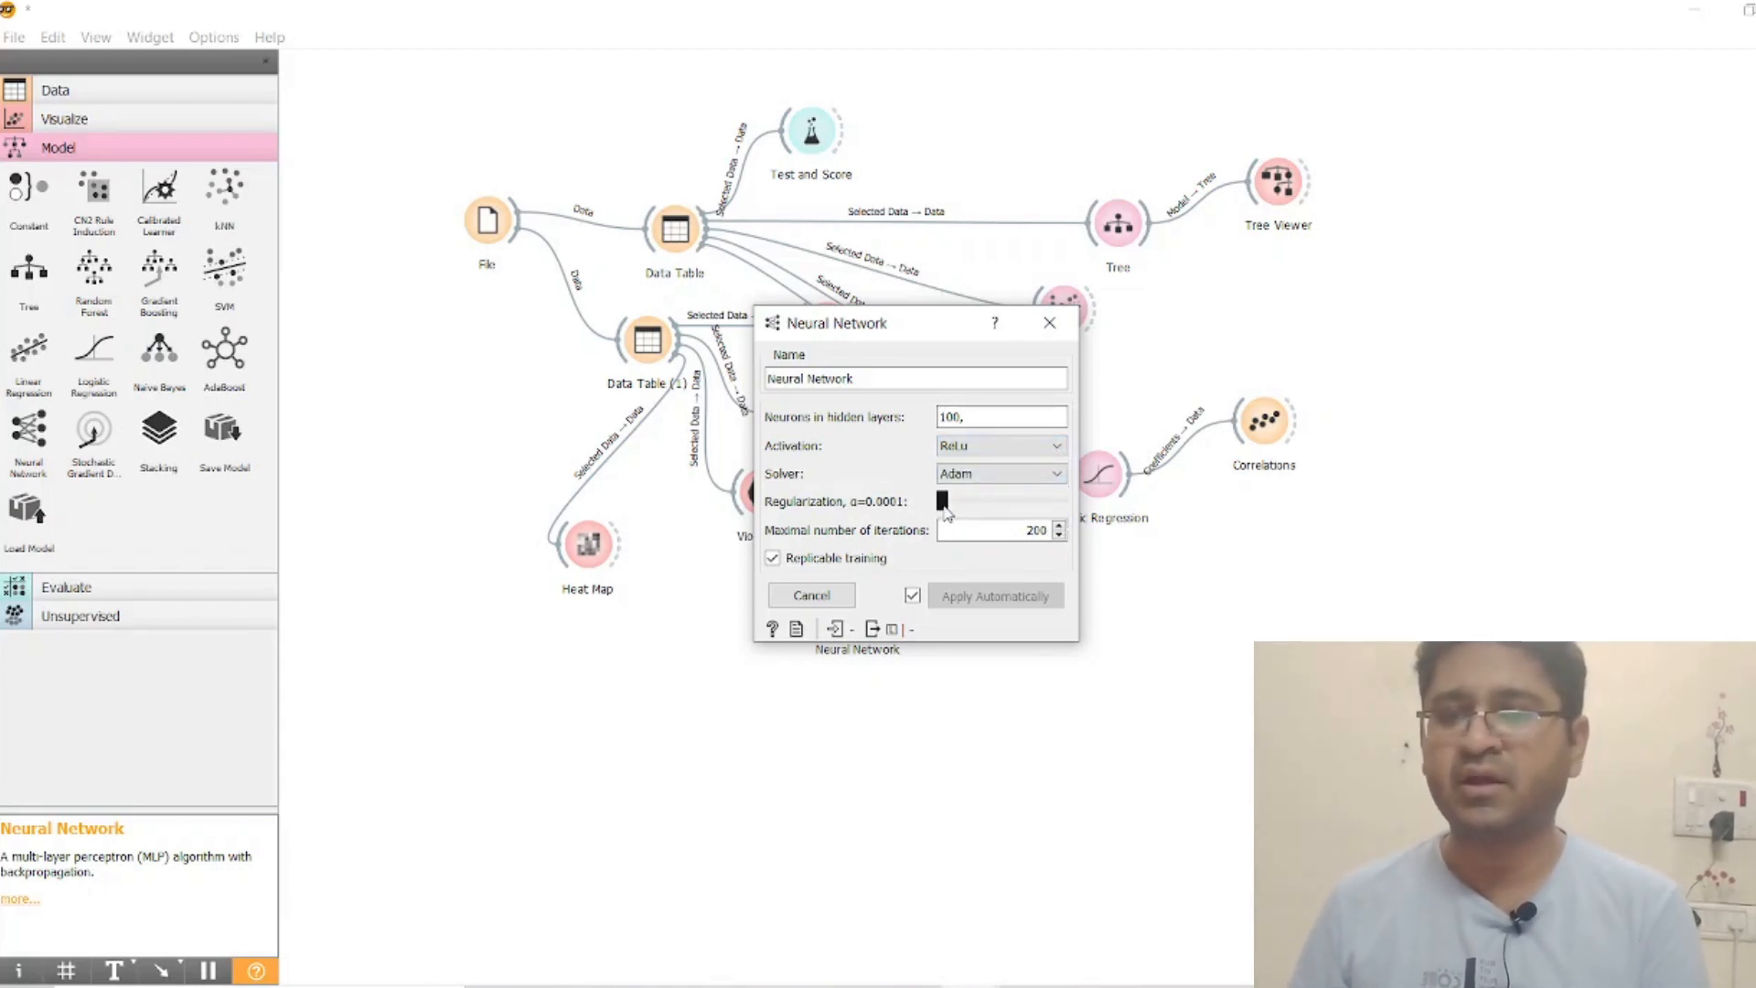
{"action": "left_click", "coordinate": [1049, 326]}
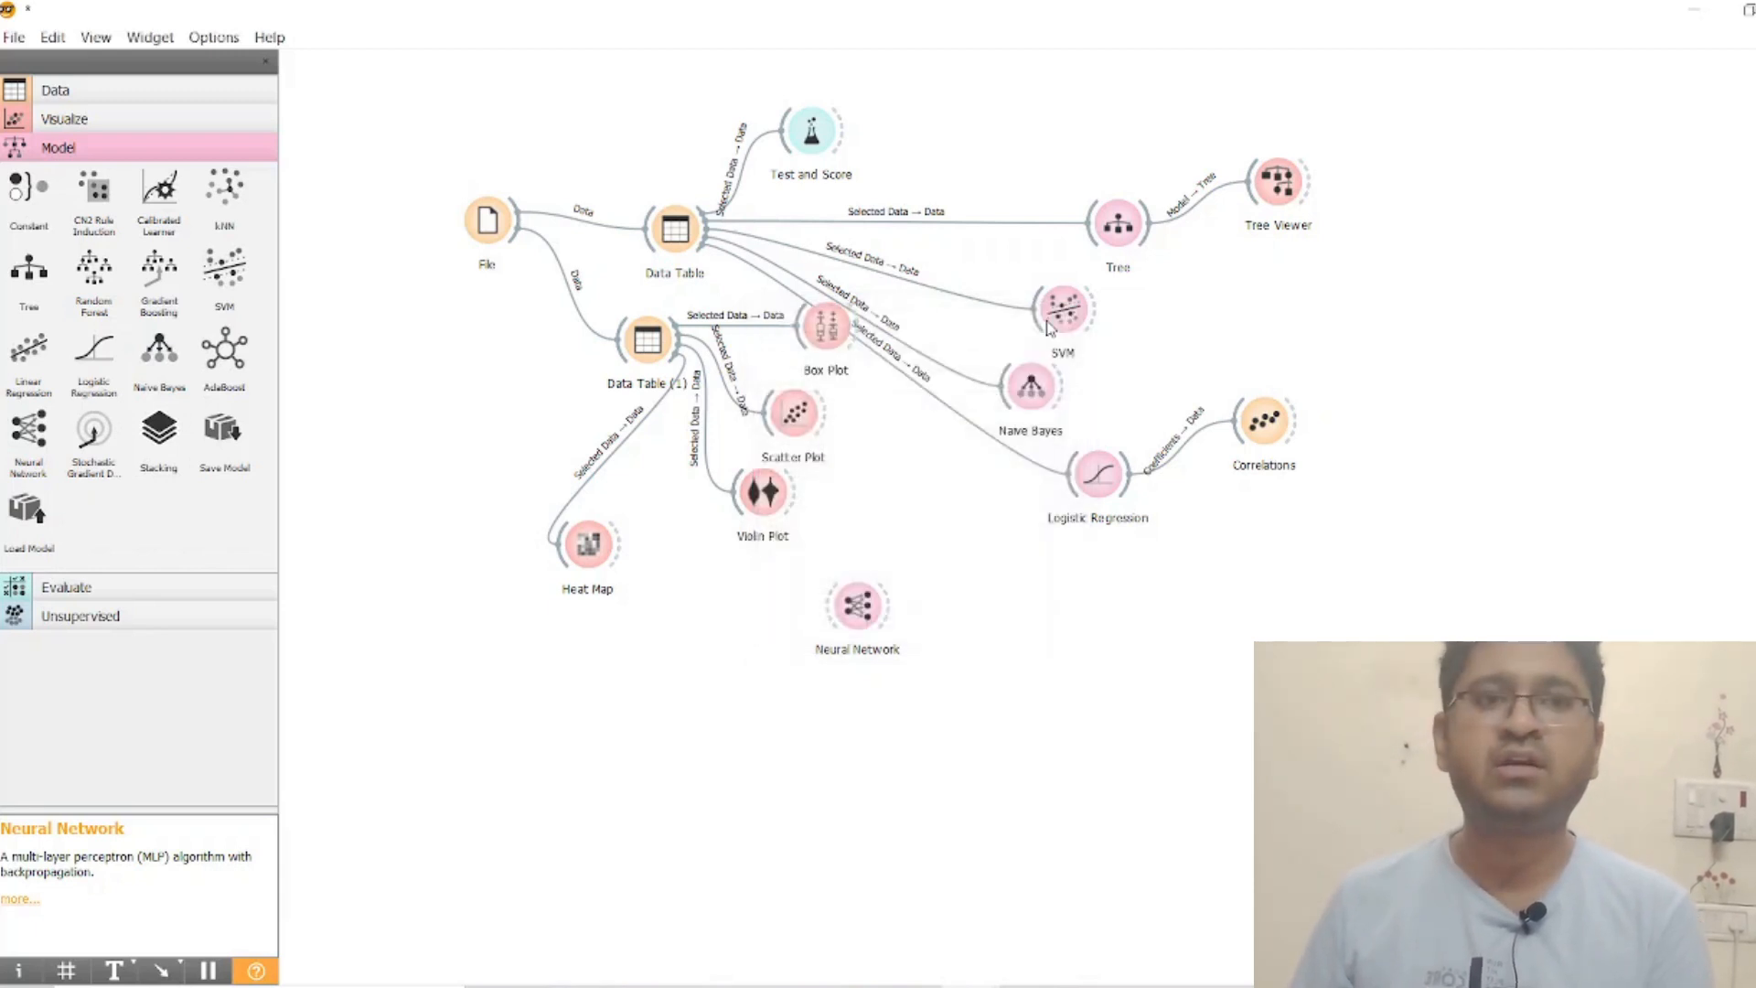
- Add an unlinked Distance File widget beside the Neural Network widget, and check its file-loading options
{"action": "left_click", "coordinate": [106, 585]}
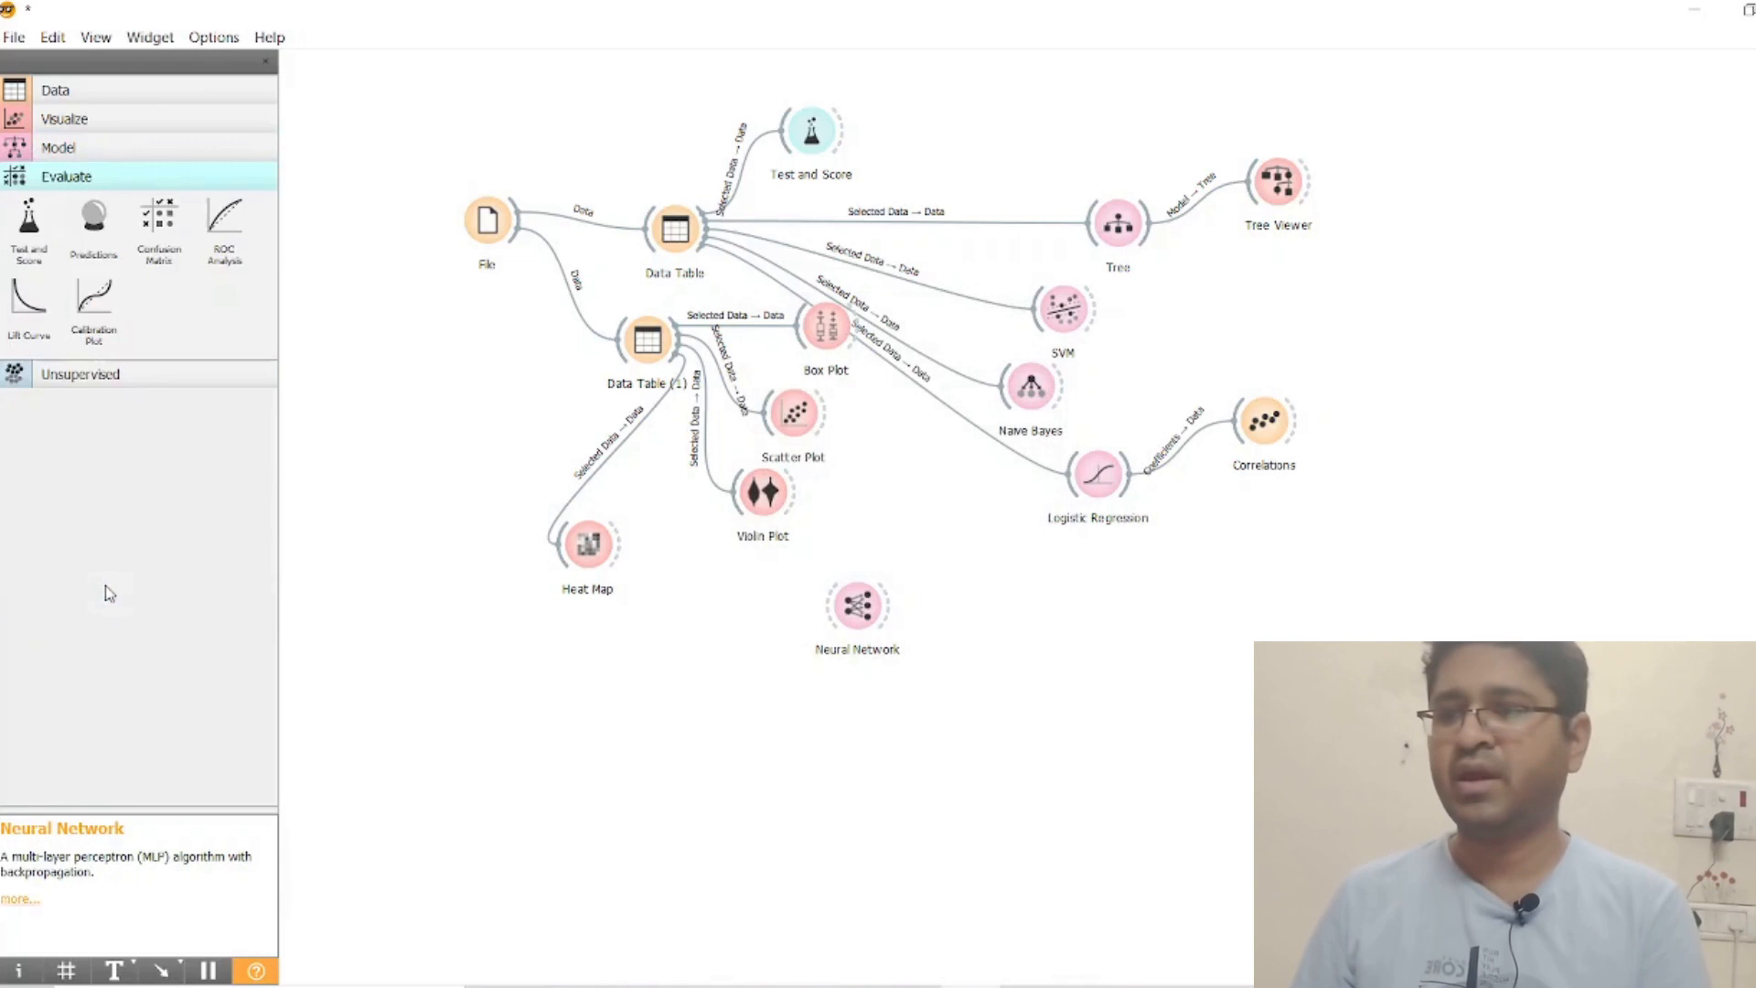
{"action": "left_click", "coordinate": [79, 377]}
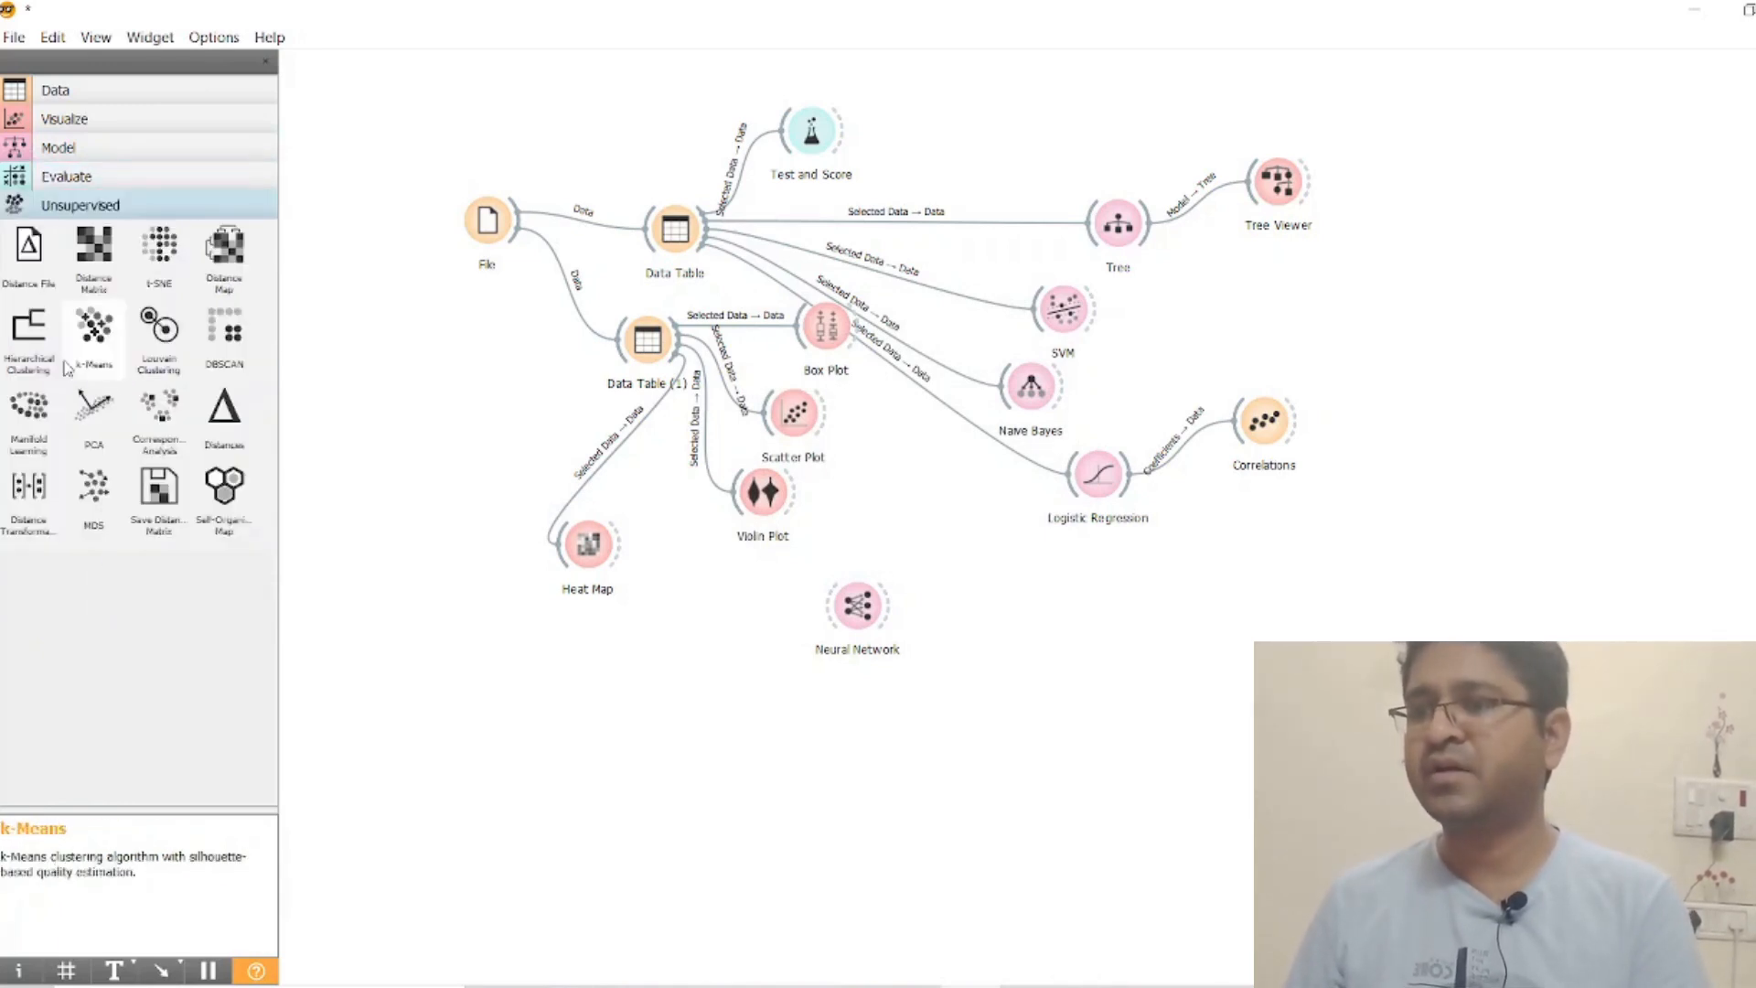
{"action": "left_click_drag", "start_coordinate": [34, 261], "coordinate": [1003, 614]}
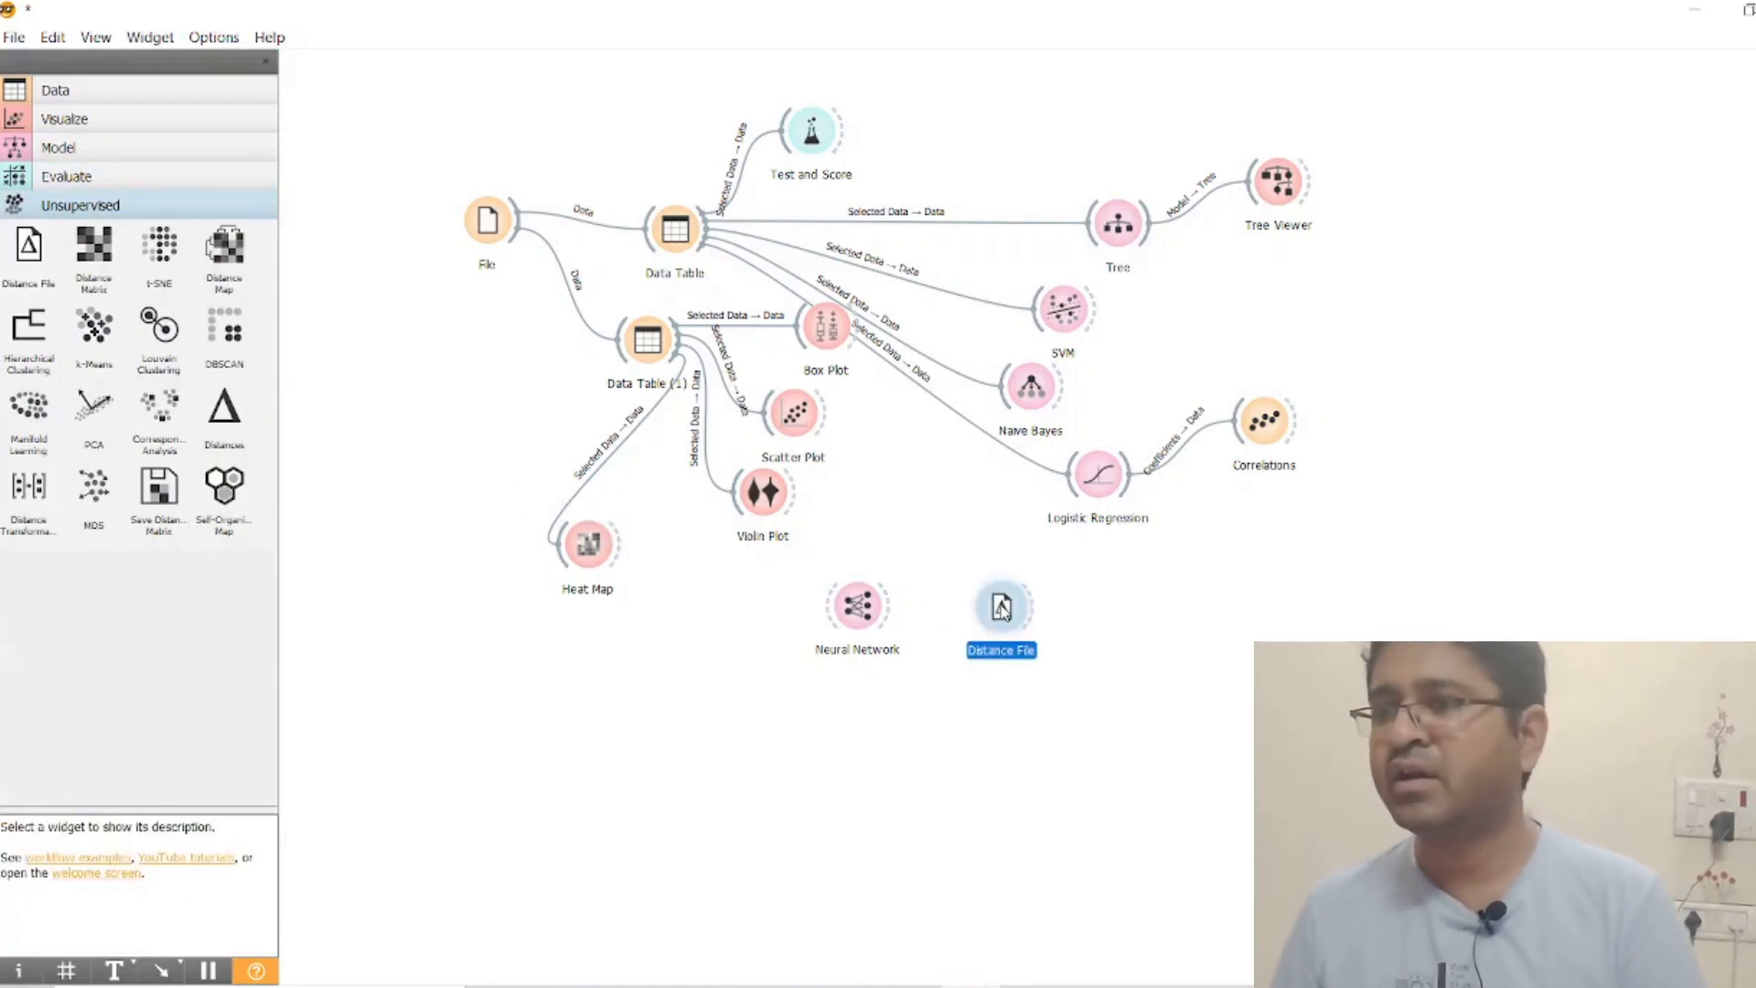
{"action": "double_click", "coordinate": [1001, 609]}
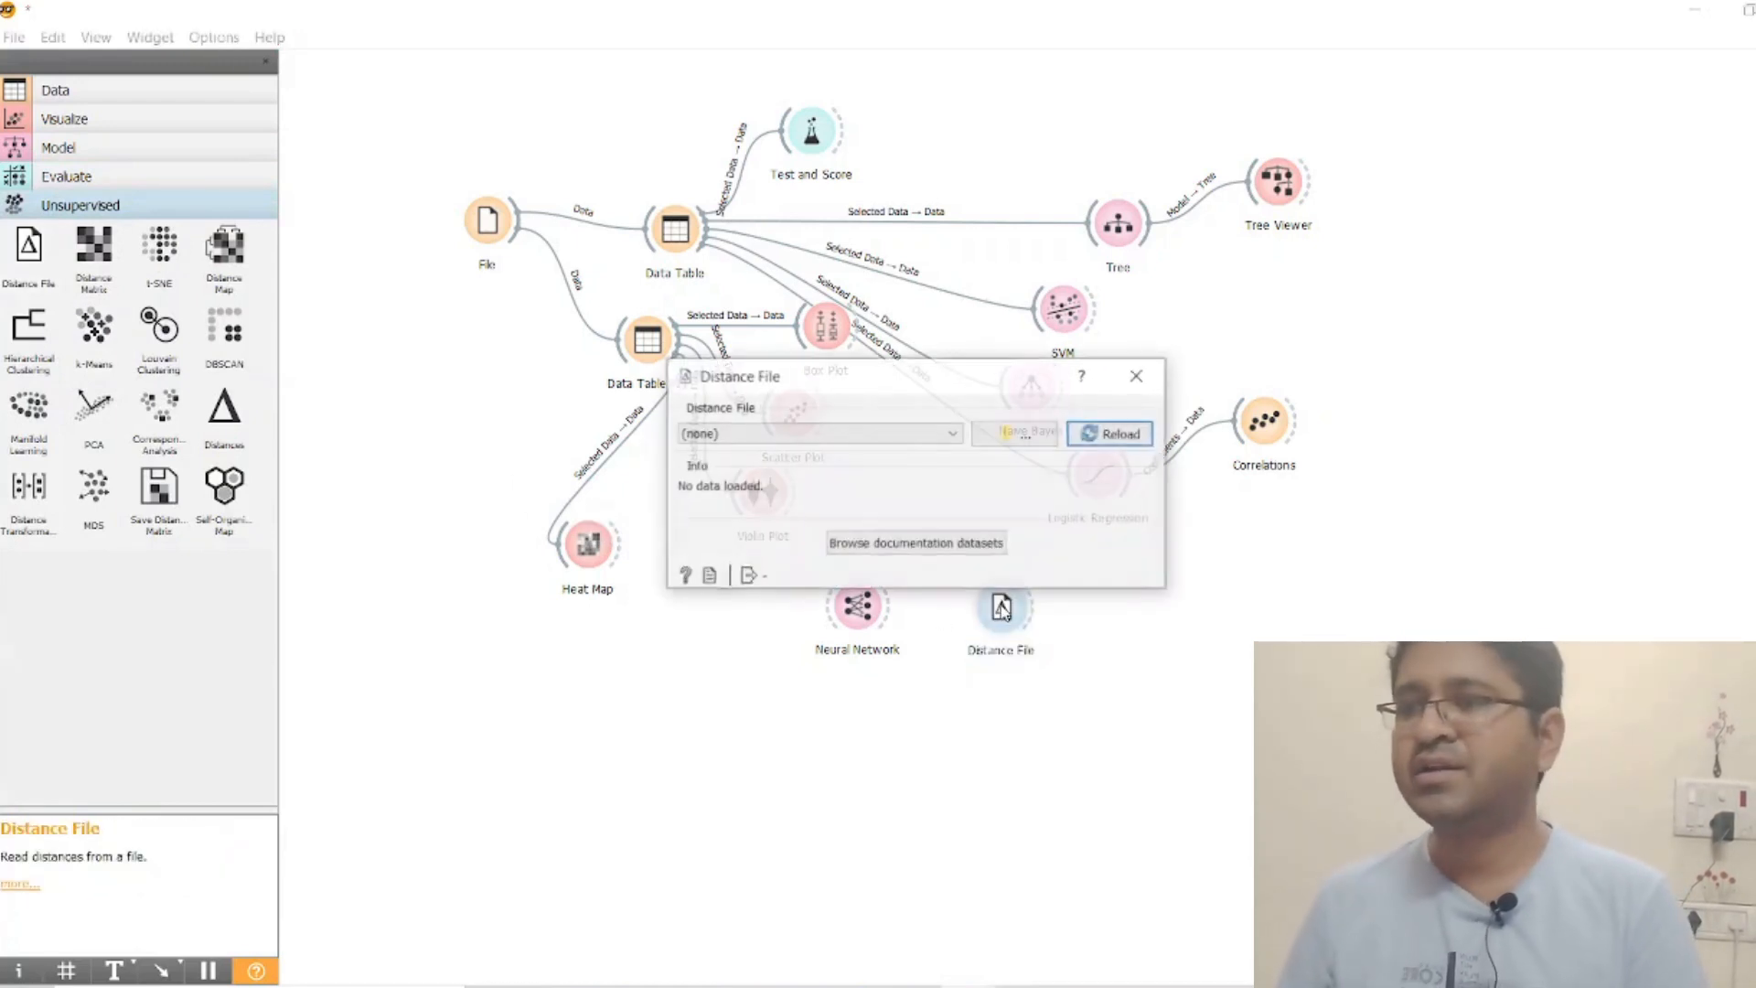
{"action": "left_click", "coordinate": [1139, 375]}
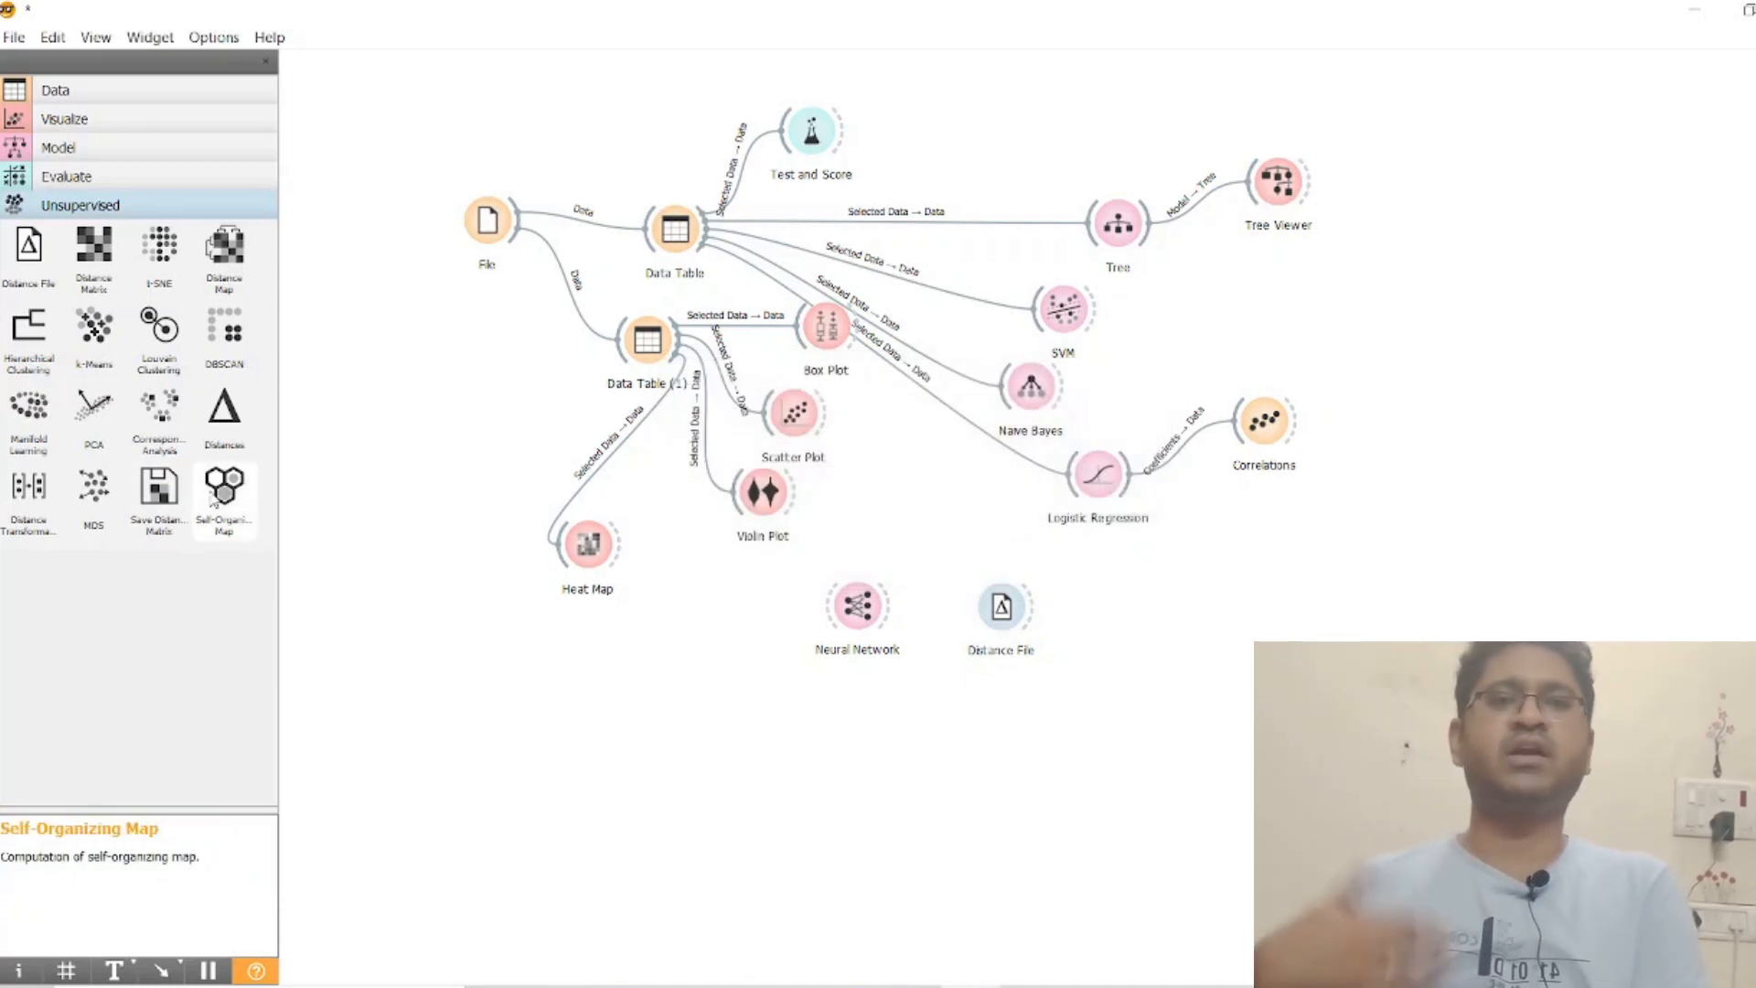
- Replace the Test and Score widget with a new Self-Organizing Map widget linked to the first Data Table's output
{"action": "left_click_drag", "start_coordinate": [231, 499], "coordinate": [952, 92]}
{"action": "left_click", "coordinate": [817, 139]}
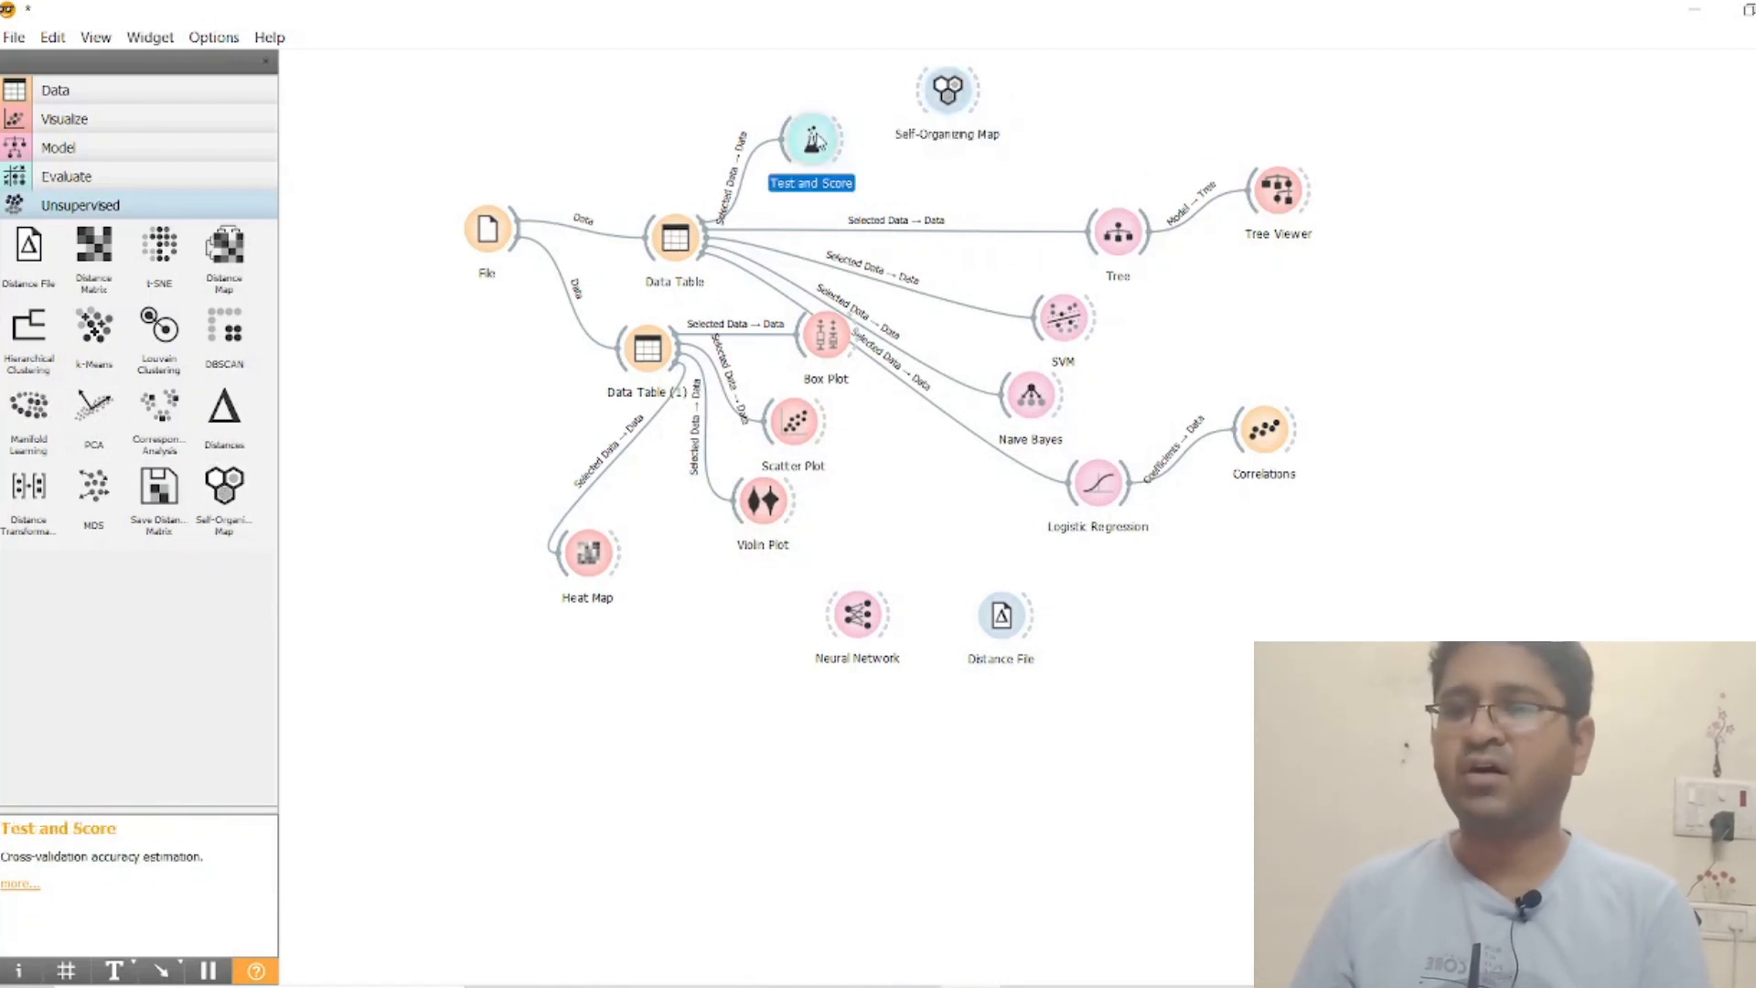
{"action": "key", "text": "Delete"}
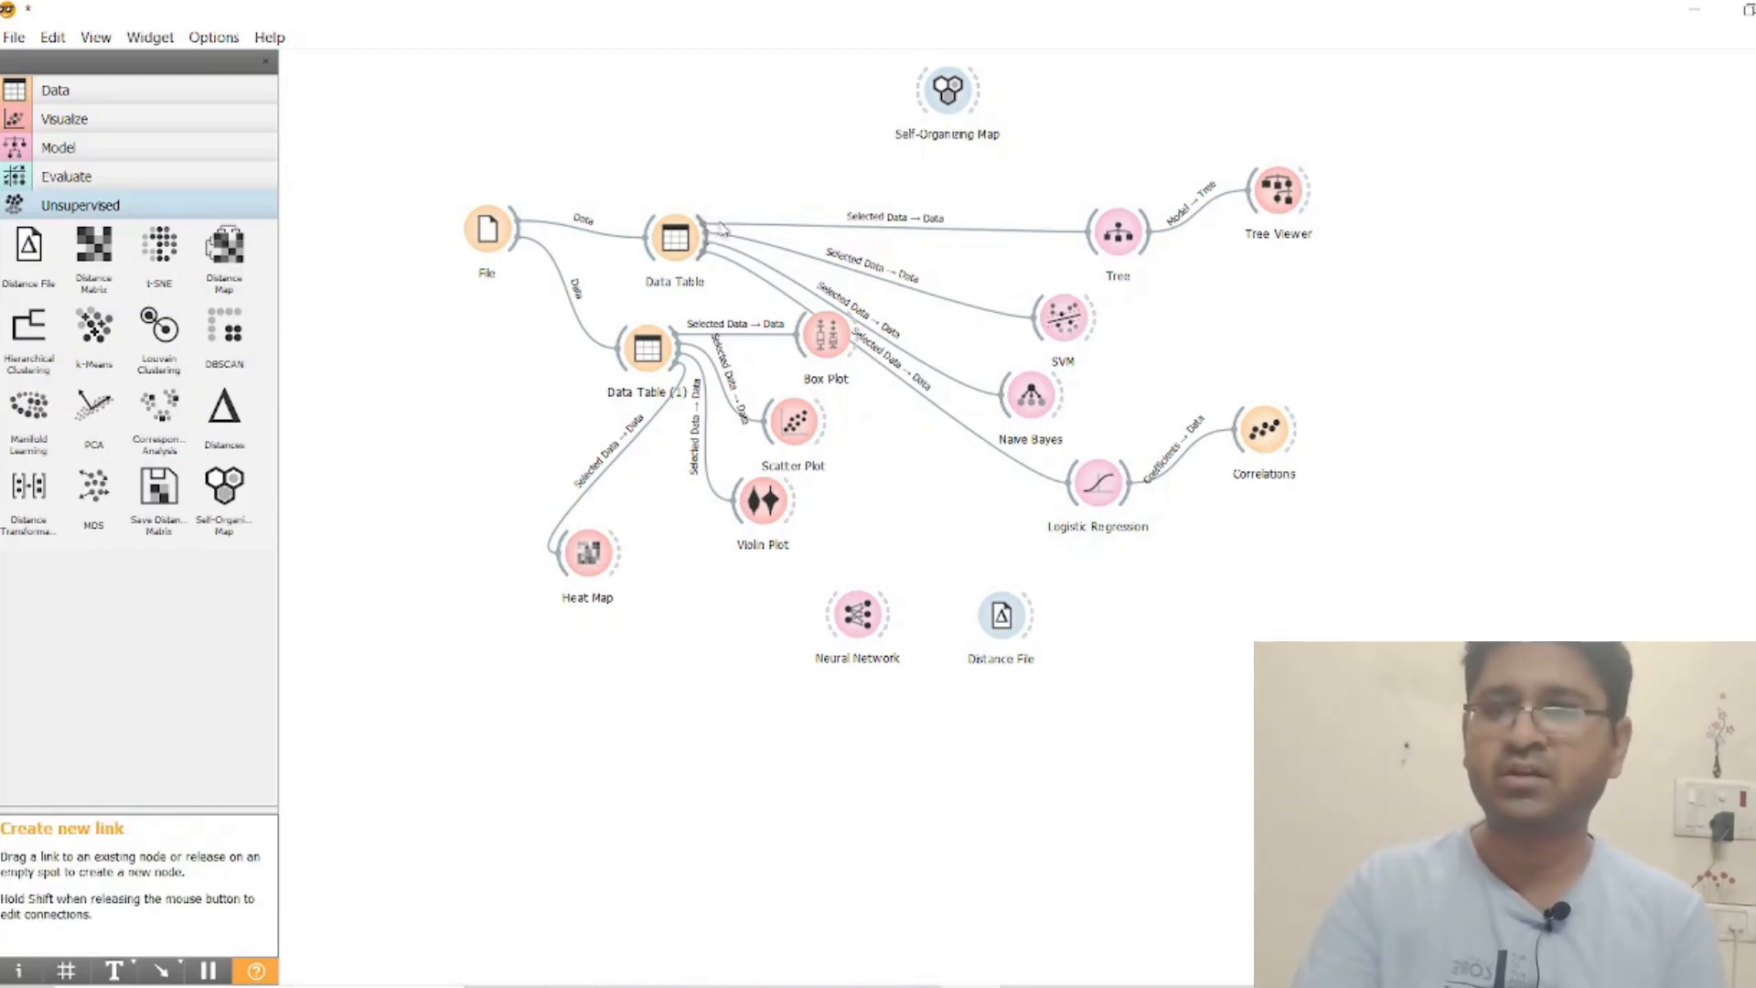
{"action": "left_click_drag", "start_coordinate": [722, 229], "coordinate": [949, 92]}
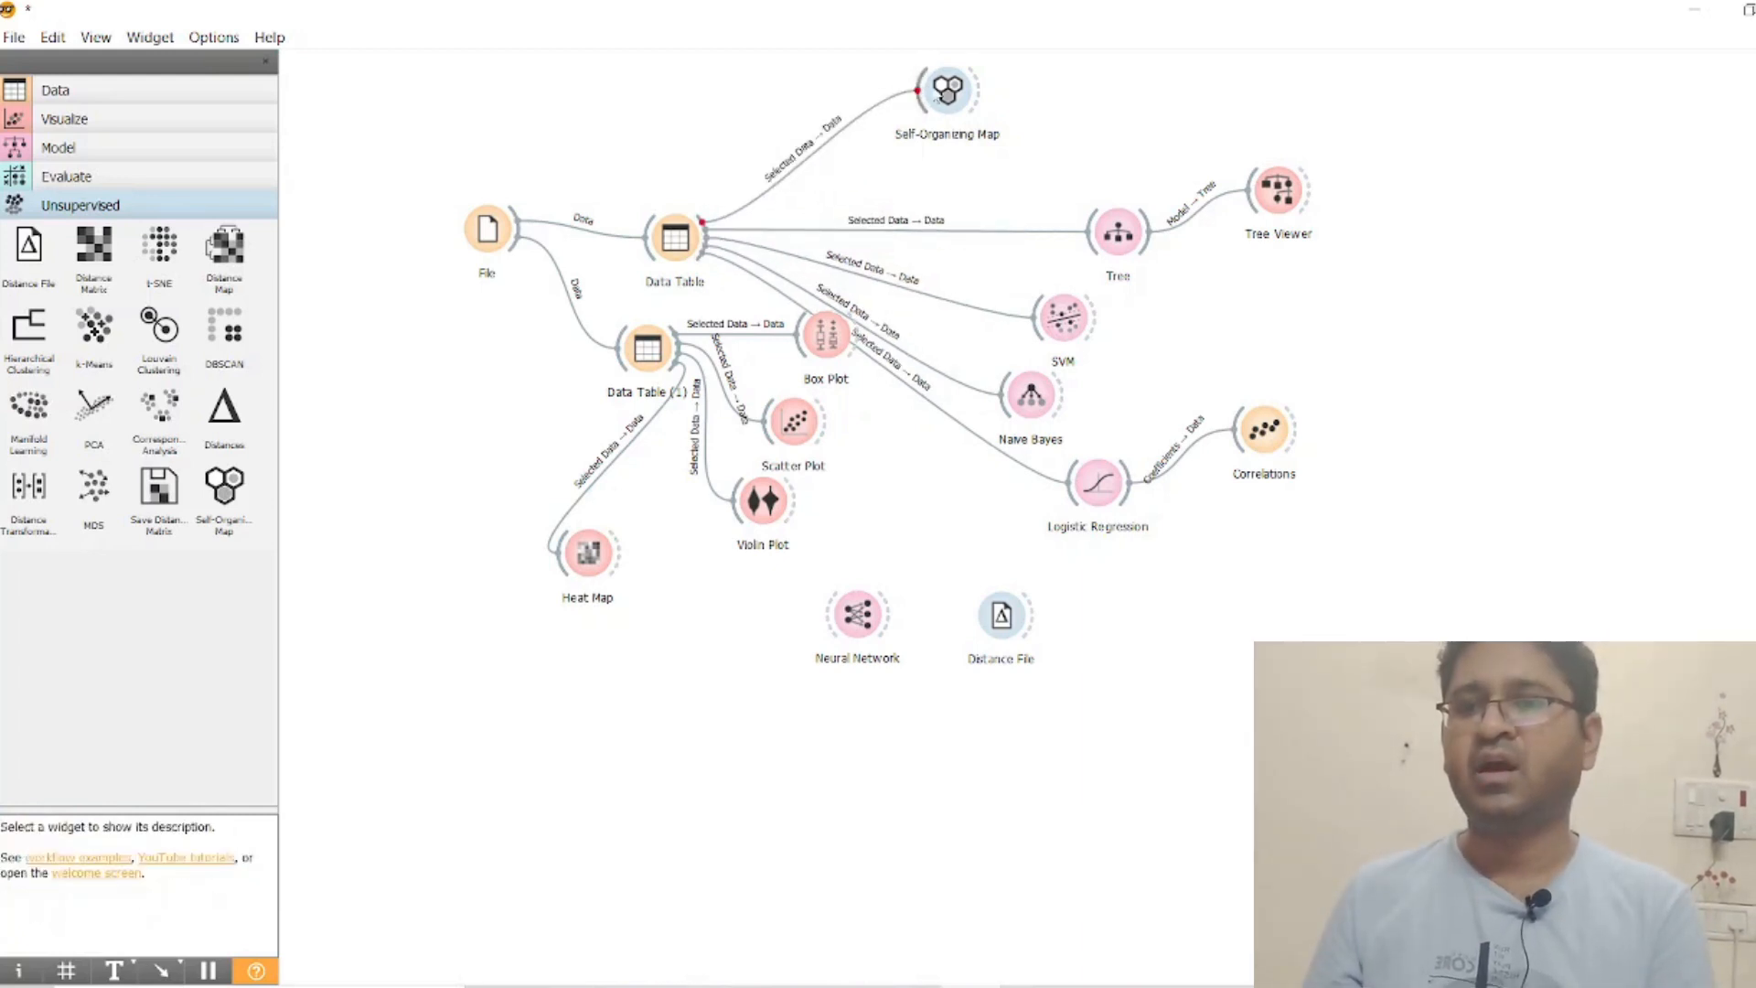
- View the Self-Organizing Map of the iris data, and inspect the class share of an Iris-virginica cell
{"action": "double_click", "coordinate": [949, 91]}
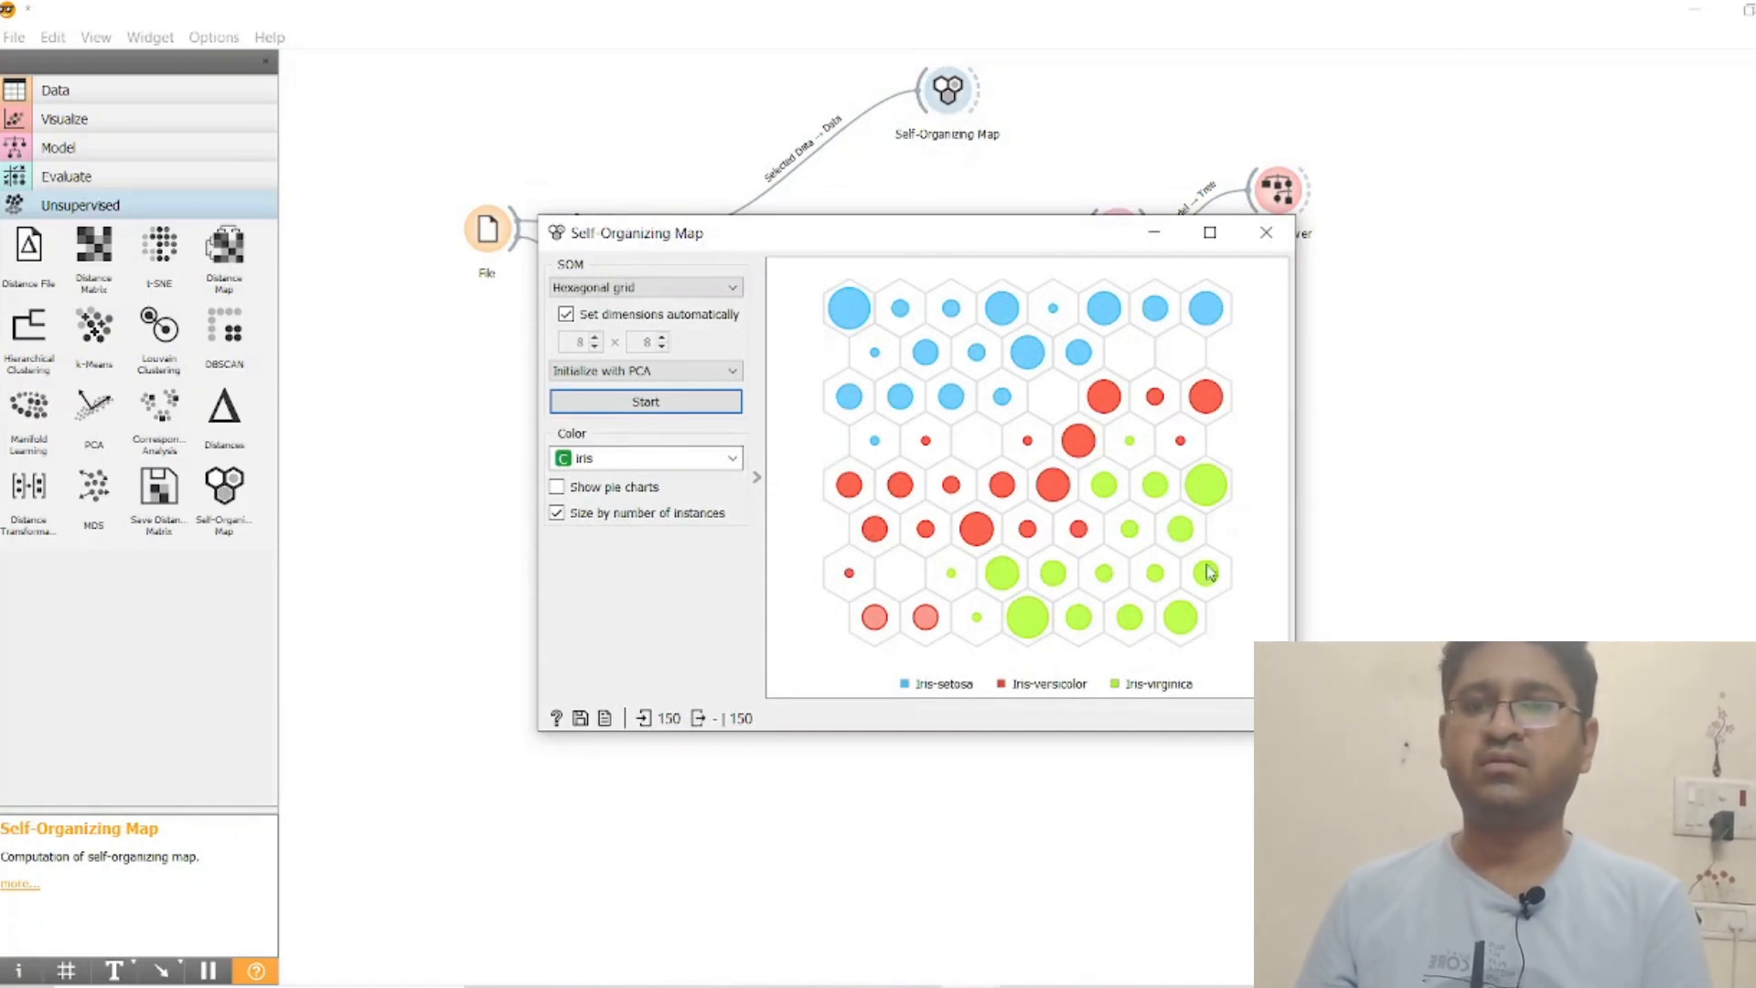
{"action": "mouse_move", "coordinate": [1204, 573]}
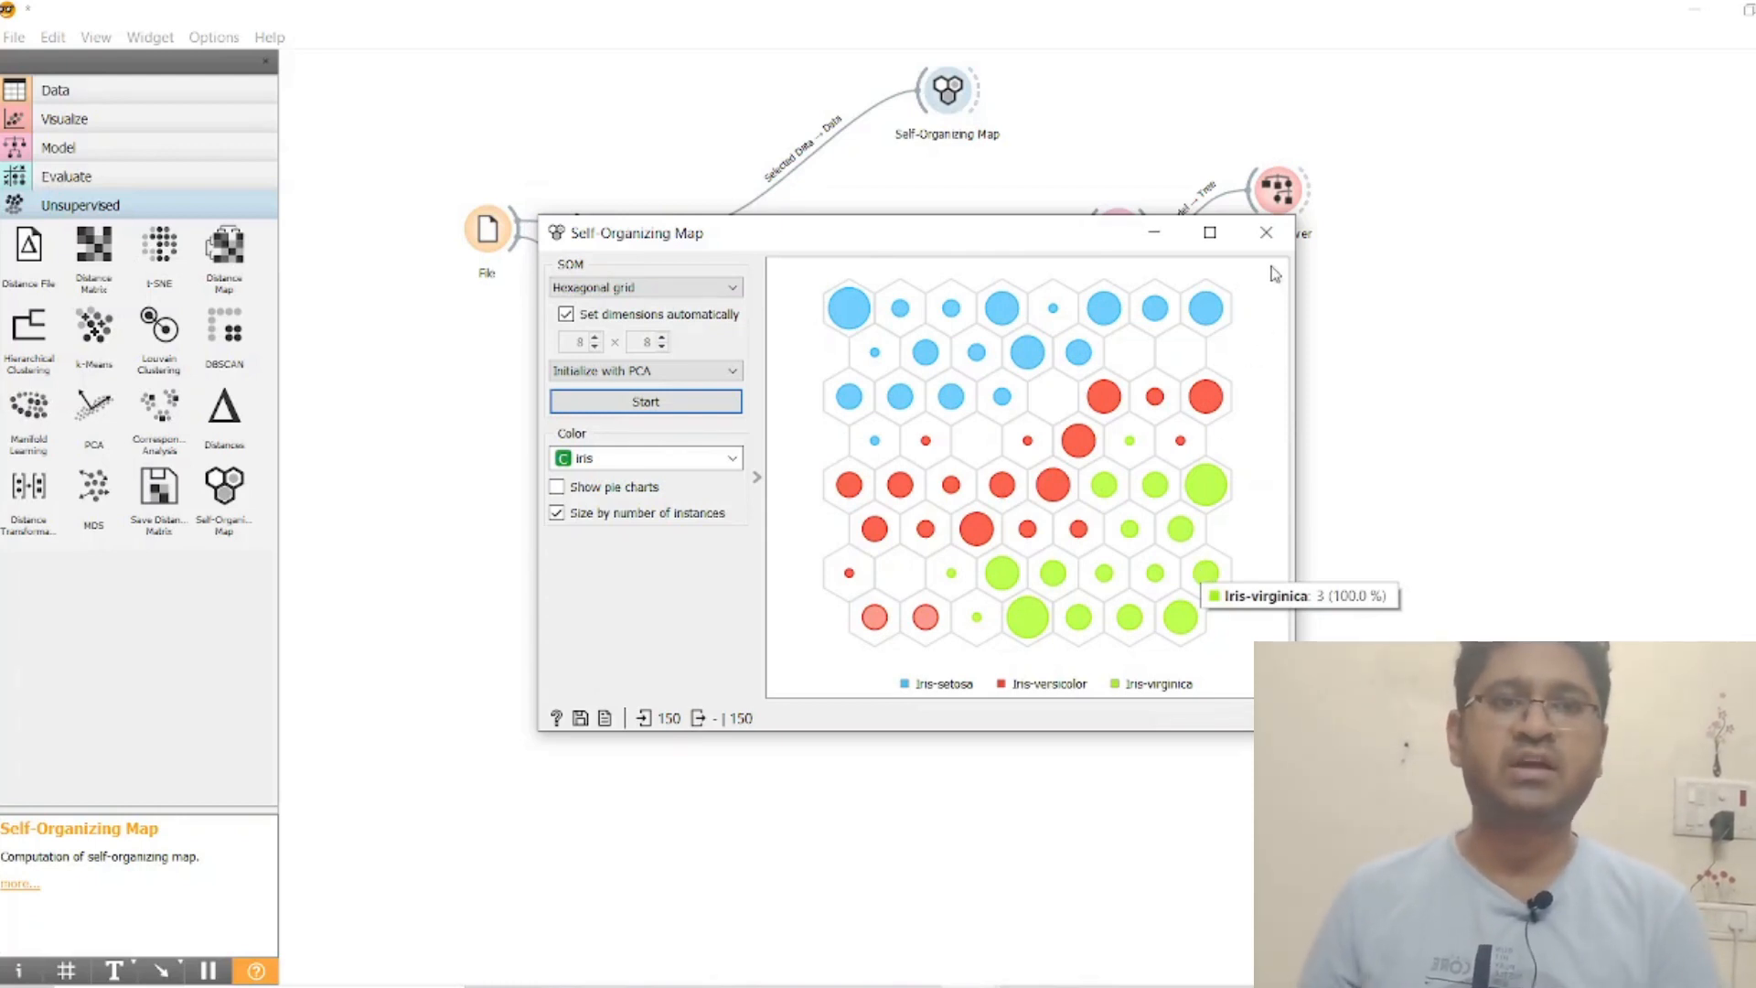
{"action": "left_click", "coordinate": [1267, 234]}
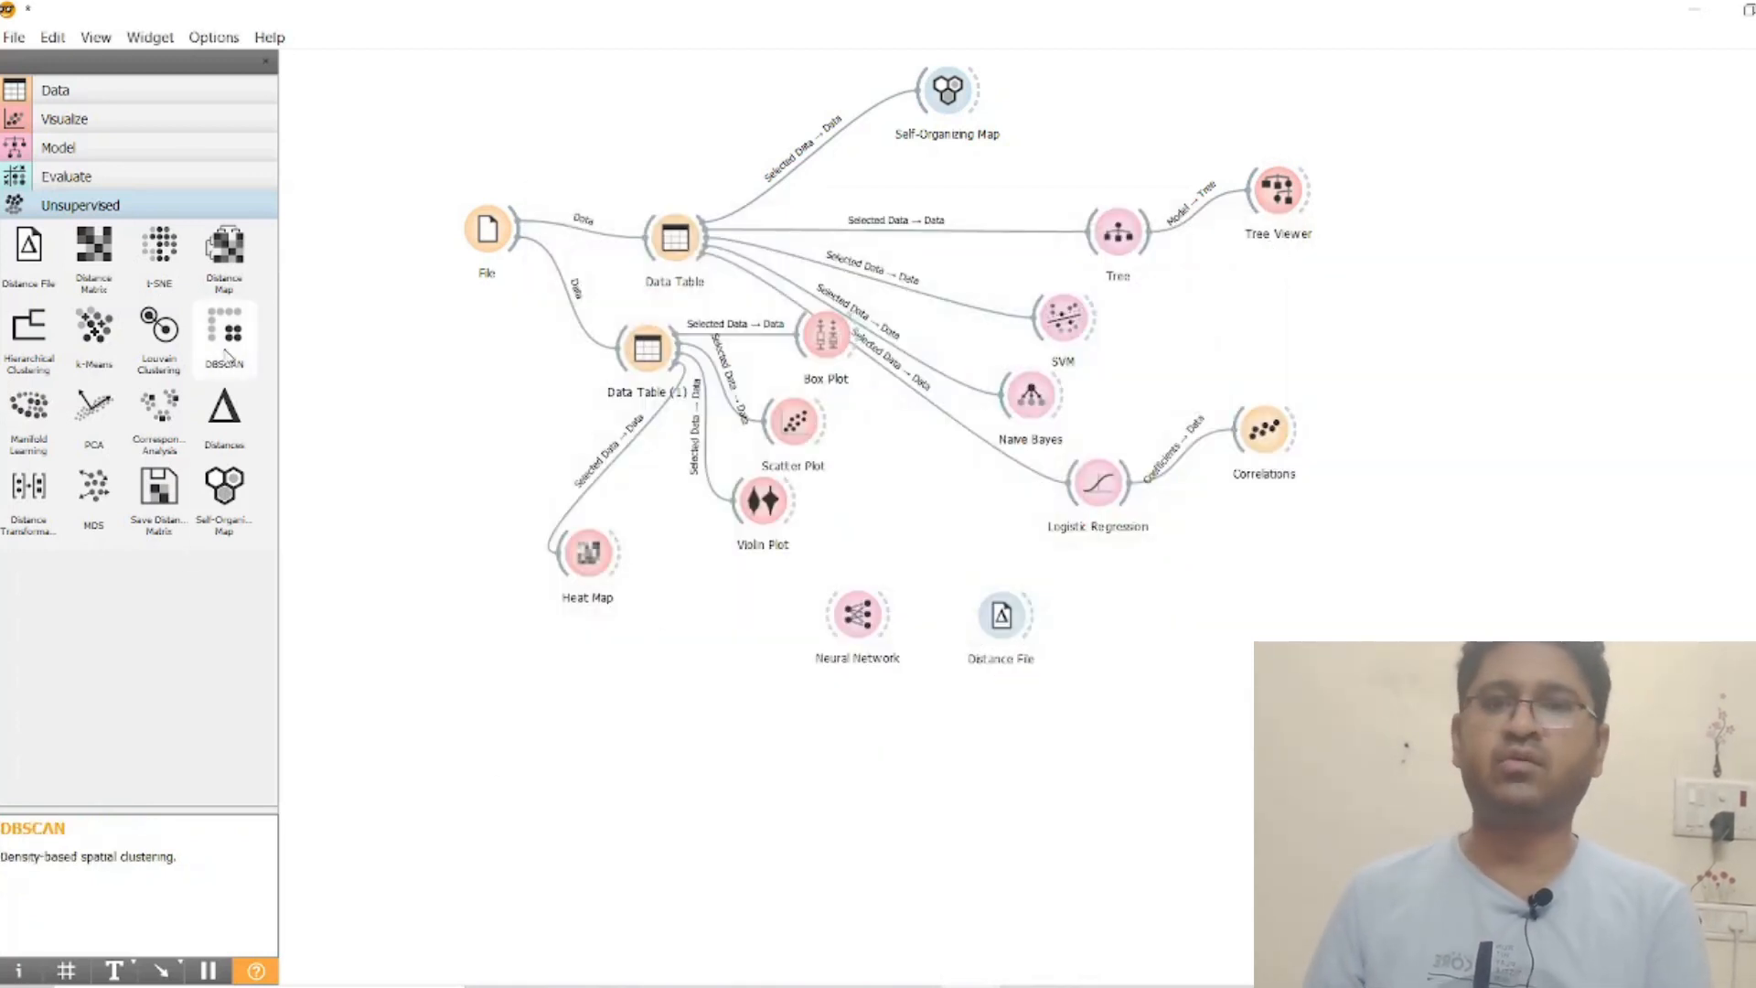
- Find the Image Analytics add-on by filtering the add-ons for "image", and start its installation
{"action": "left_click", "coordinate": [211, 38]}
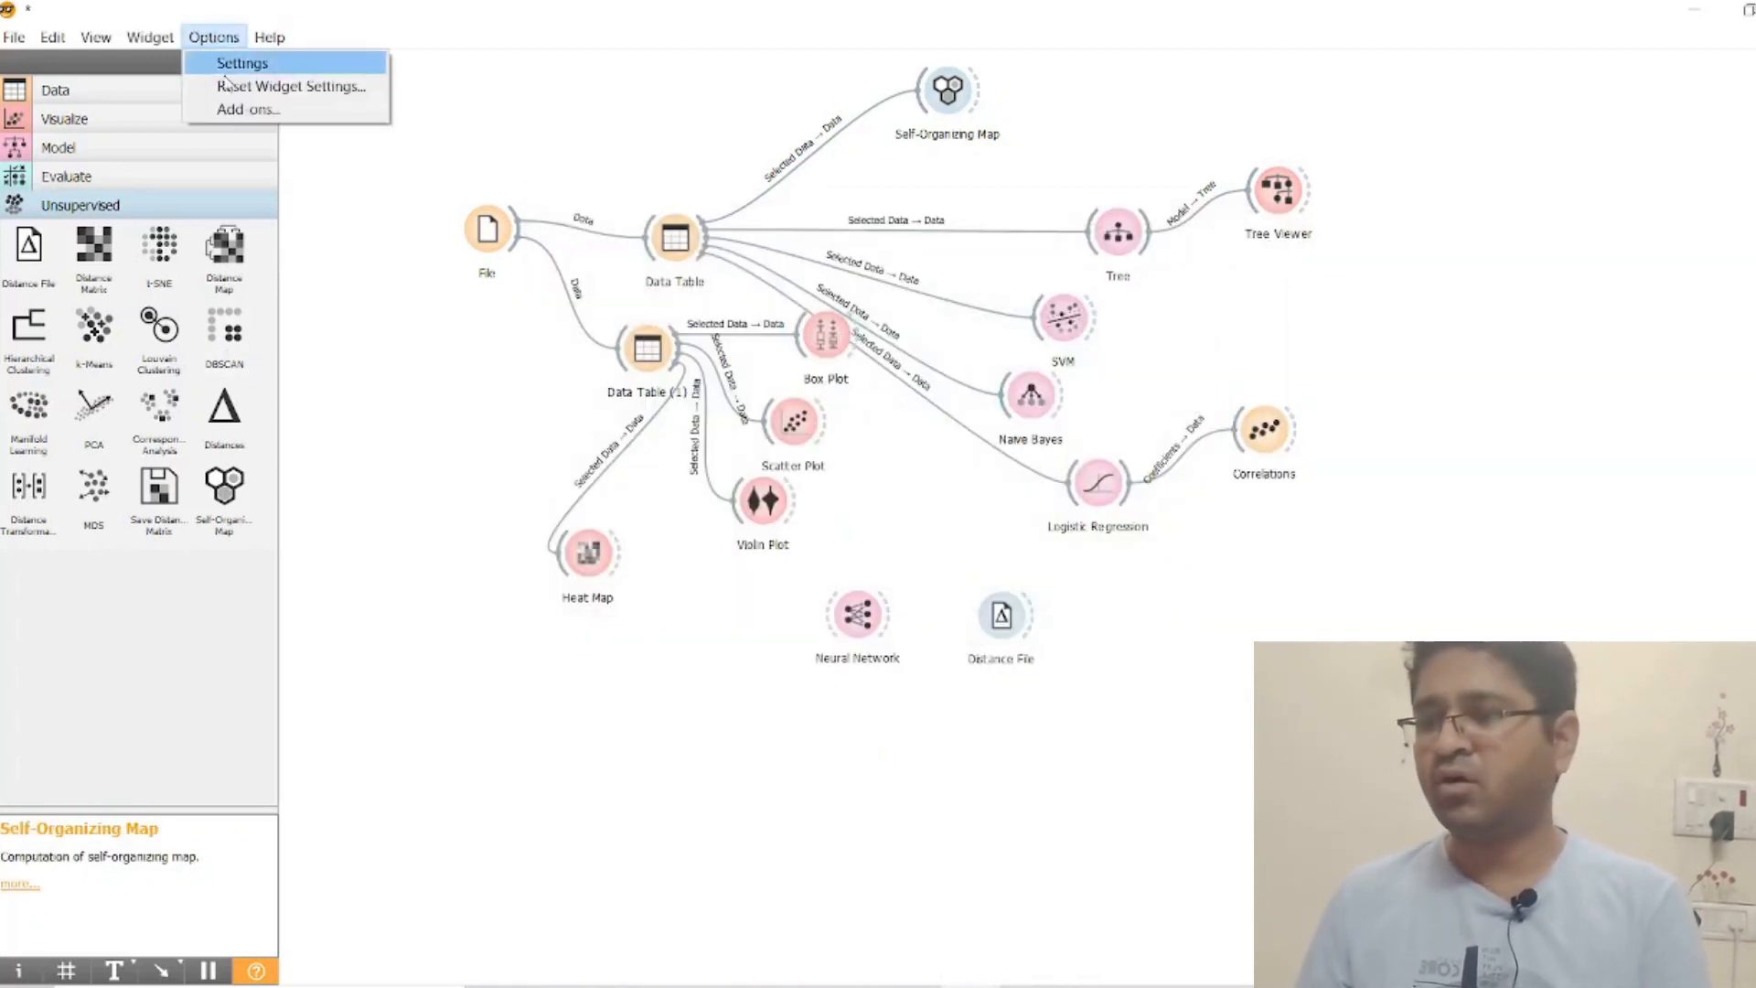
{"action": "left_click", "coordinate": [230, 111]}
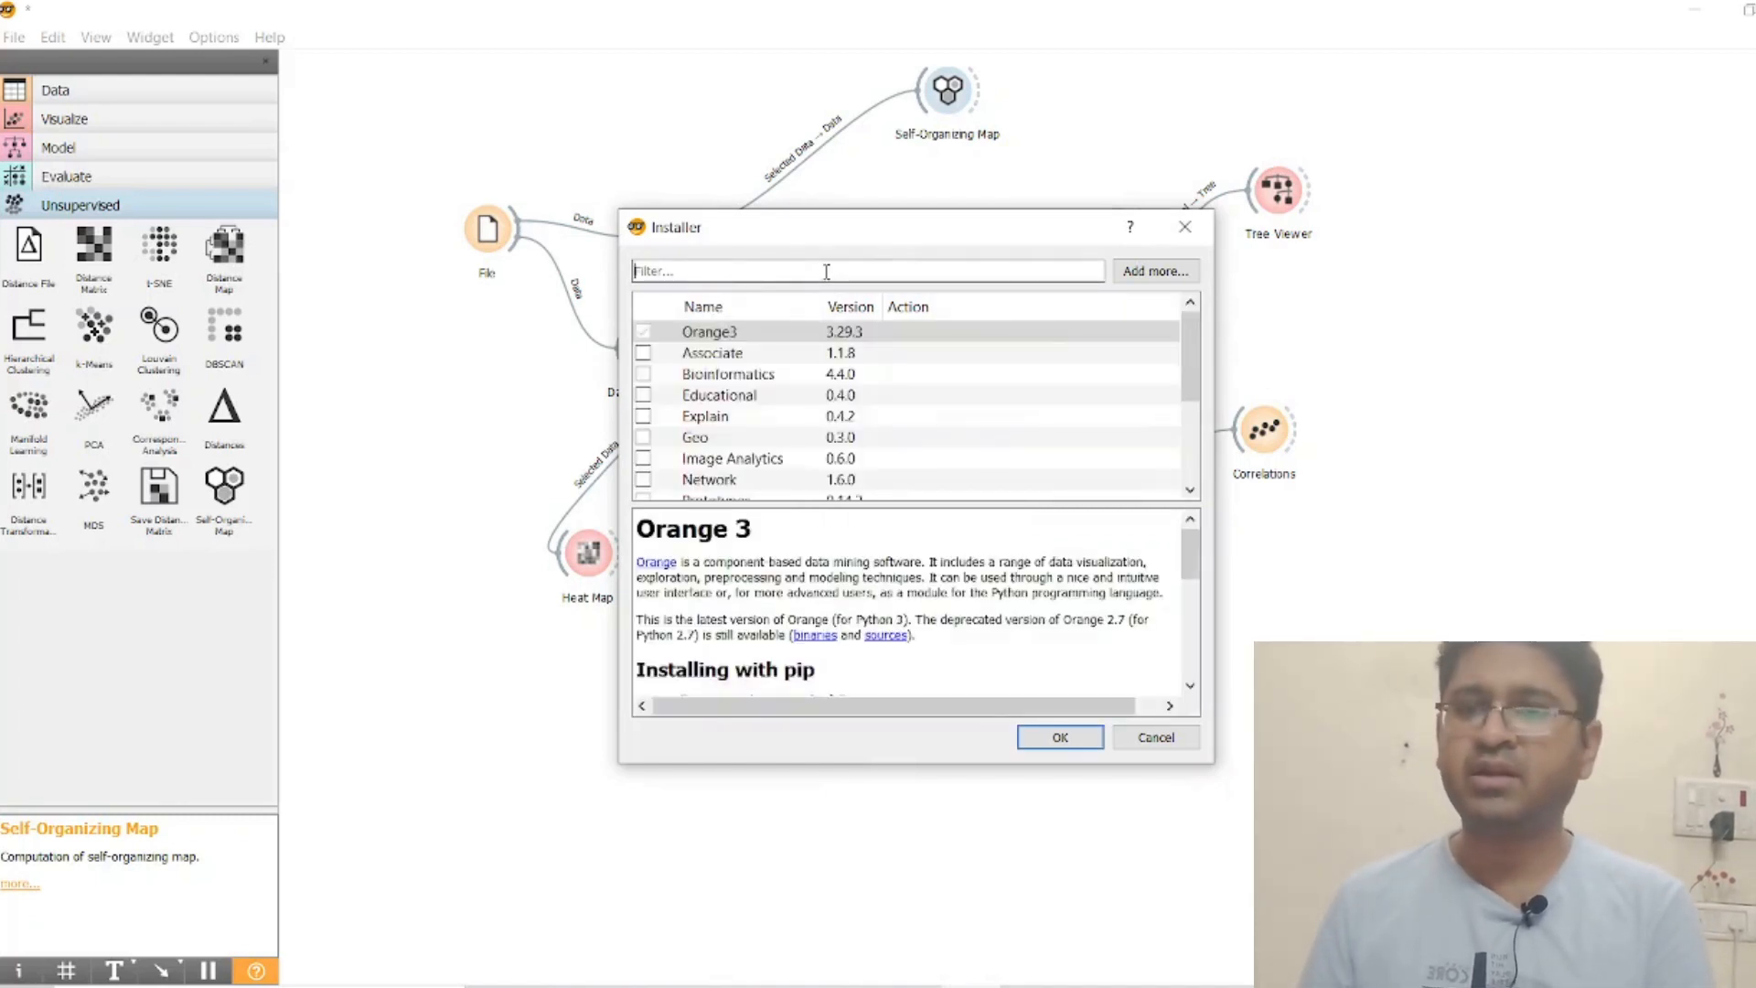
{"action": "type", "text": "image"}
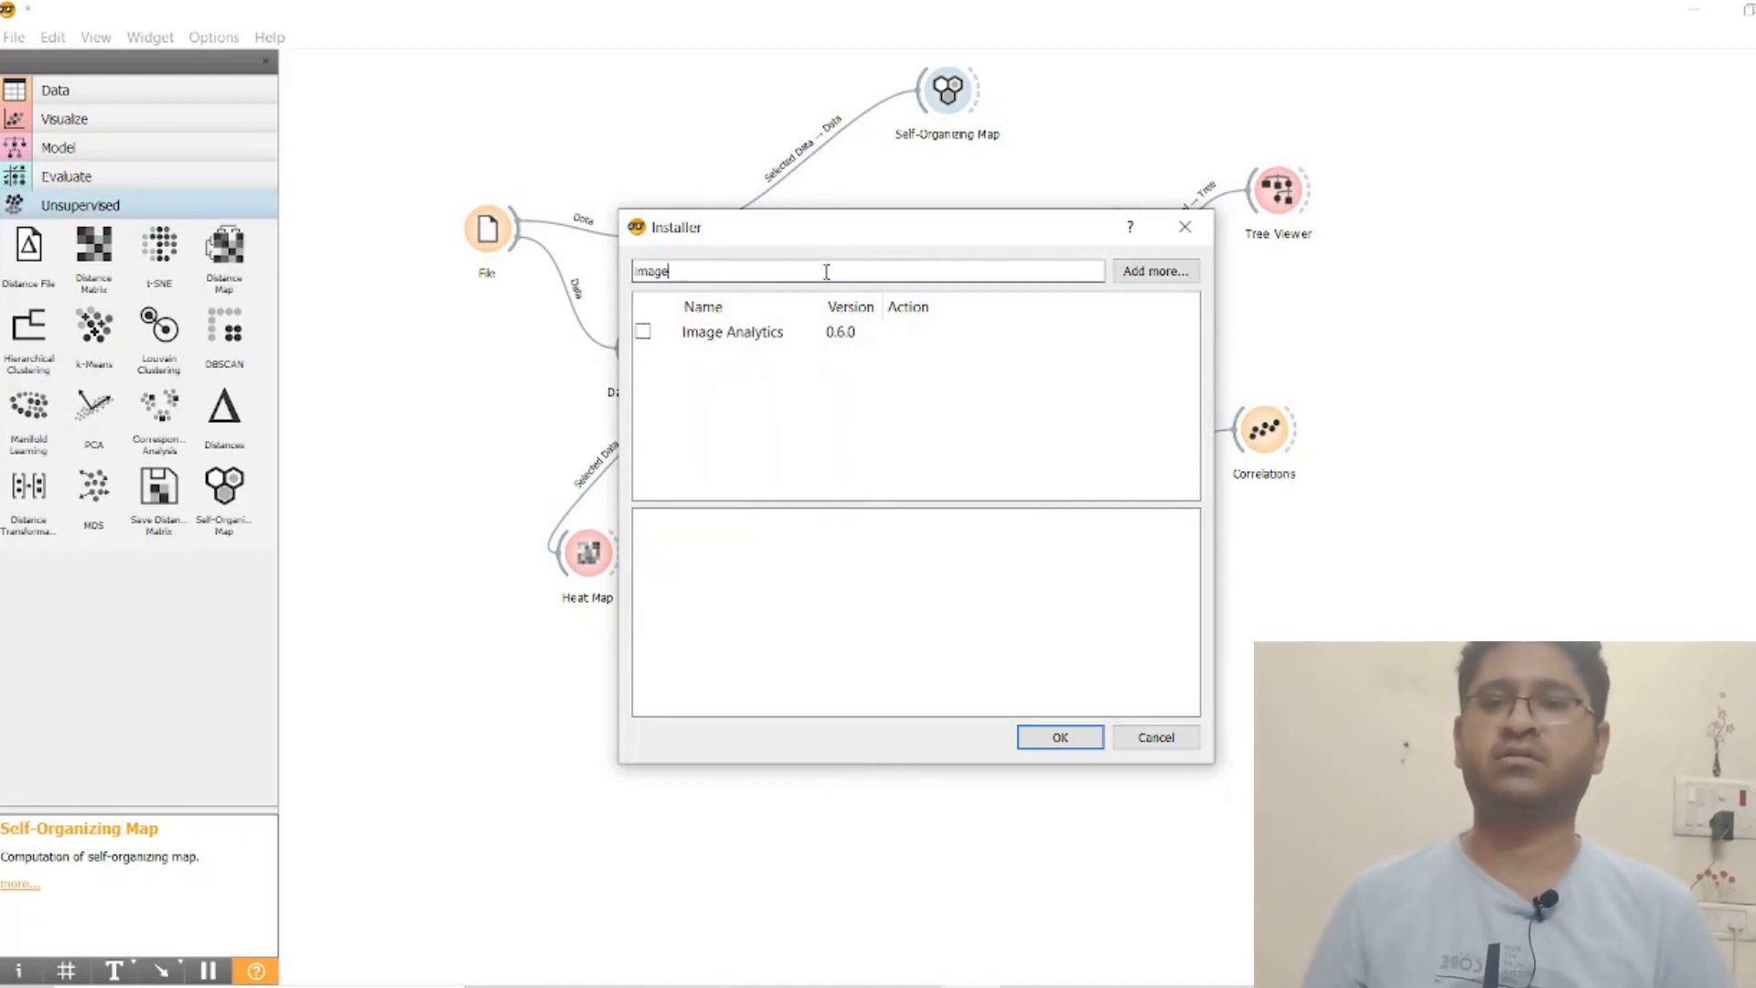
{"action": "left_click", "coordinate": [643, 331]}
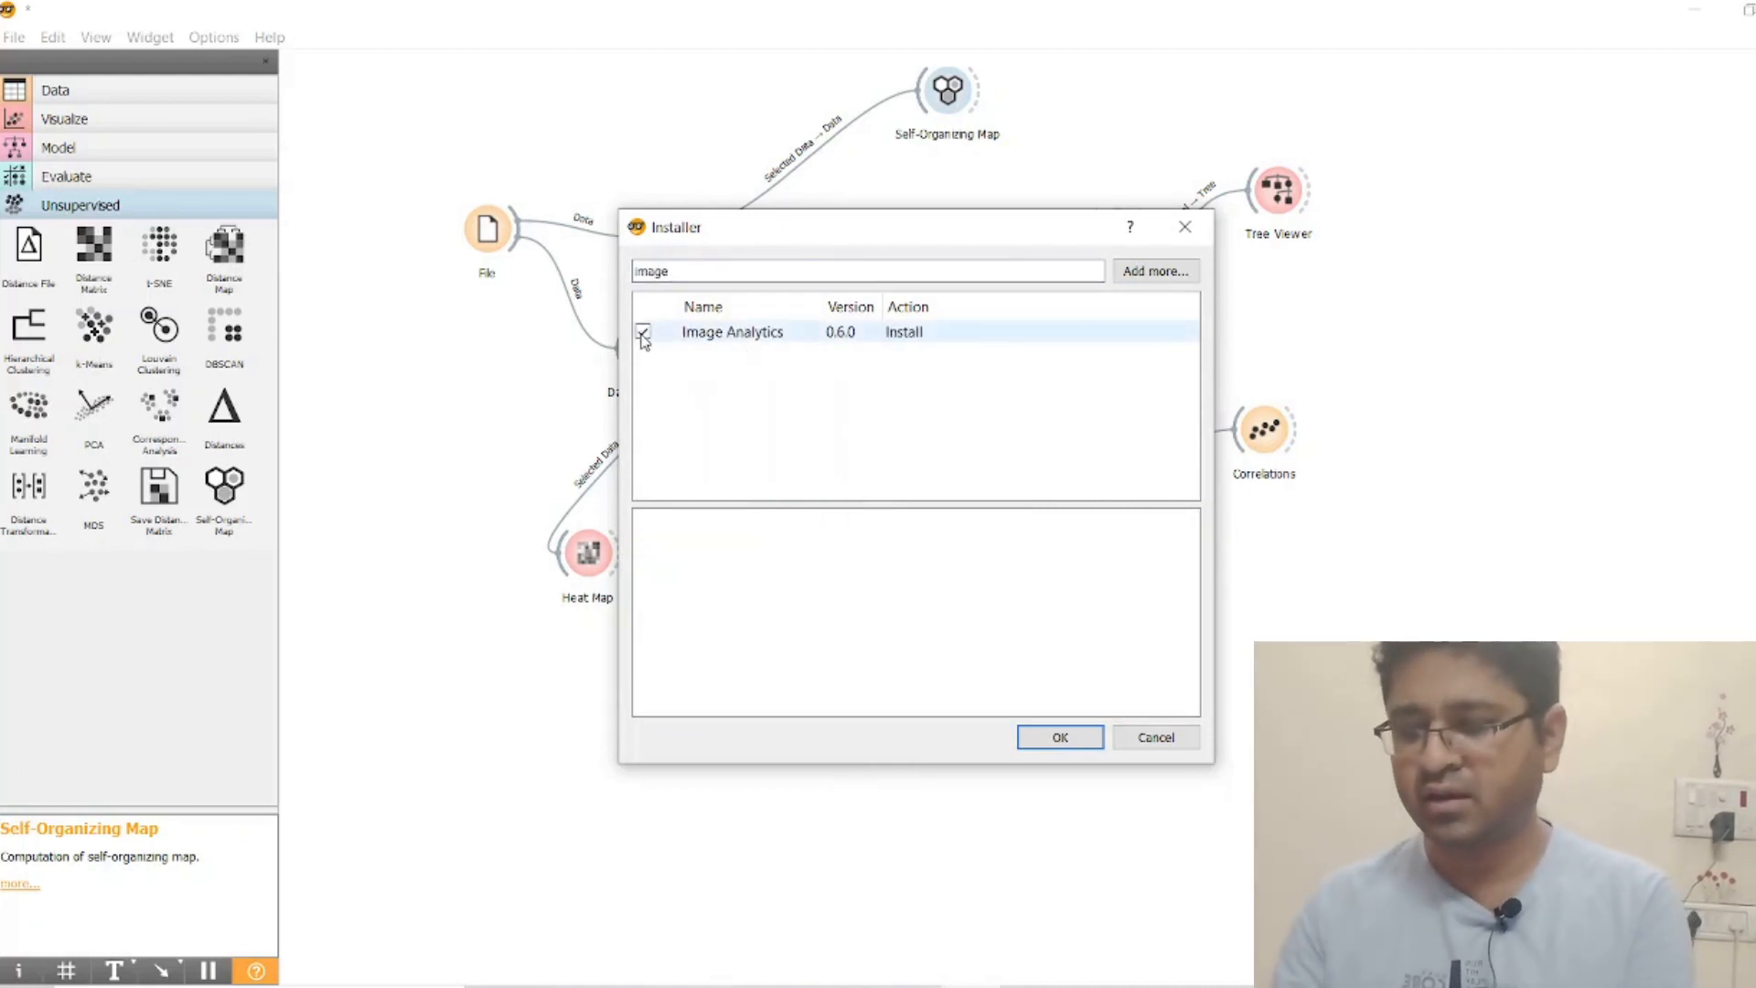
{"action": "left_click", "coordinate": [1064, 739]}
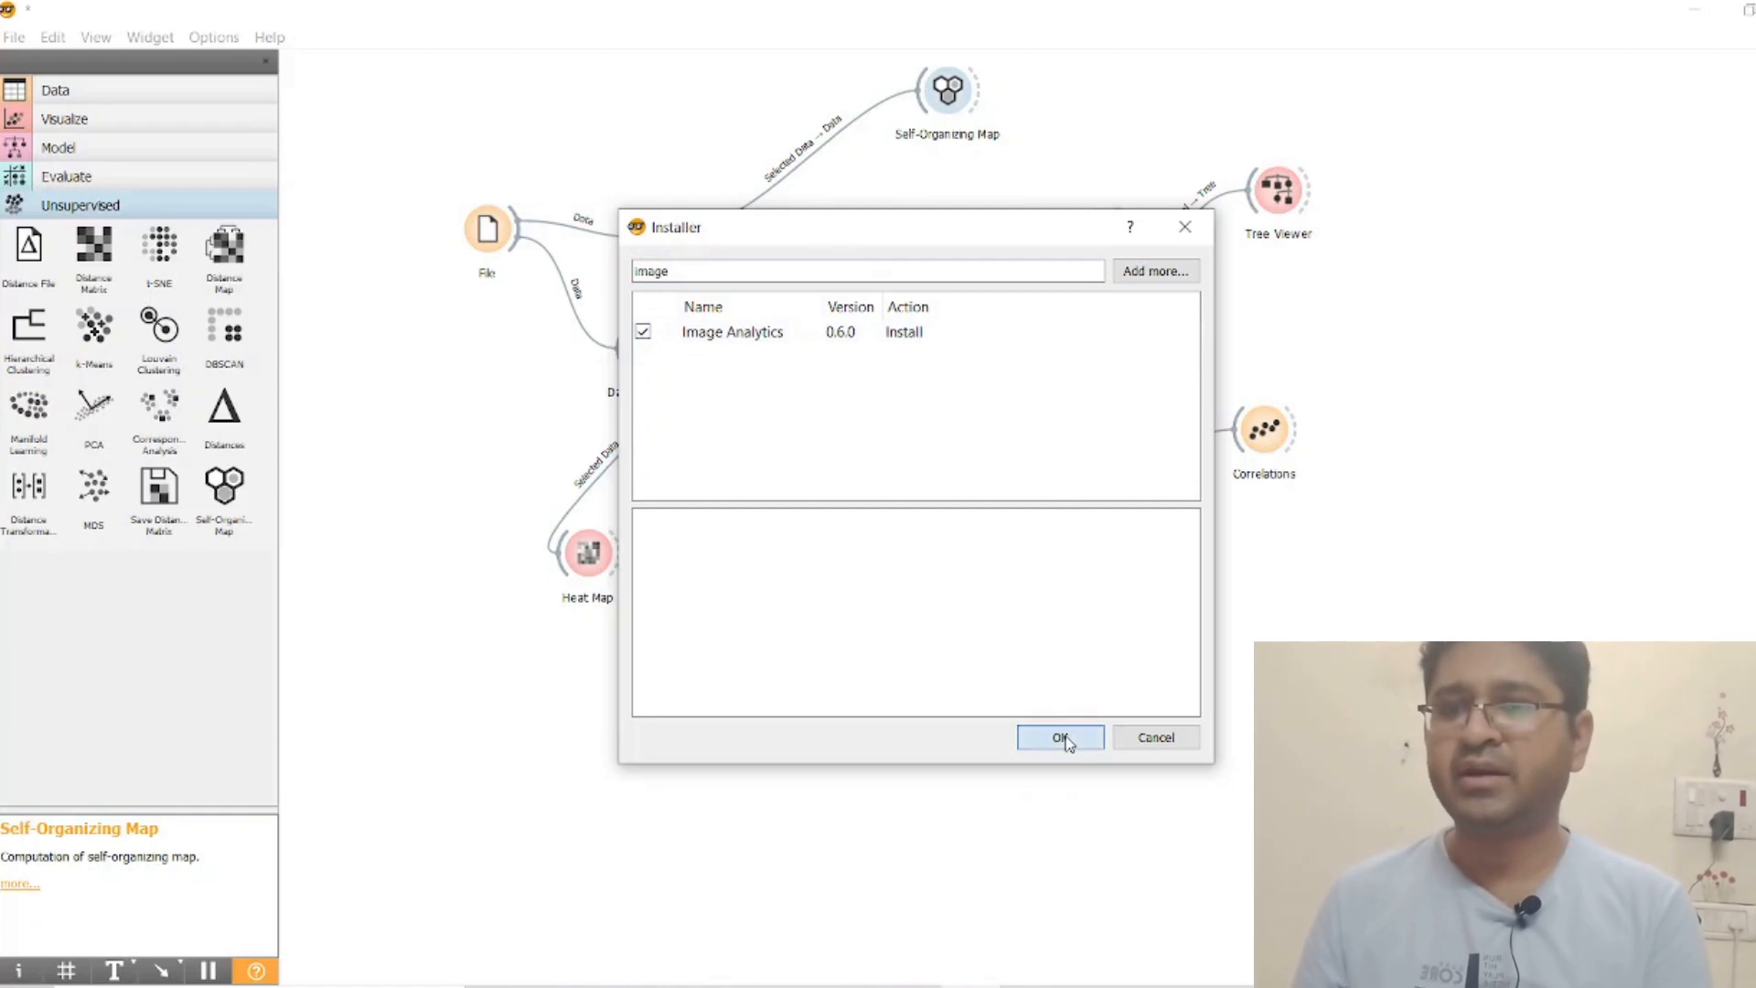